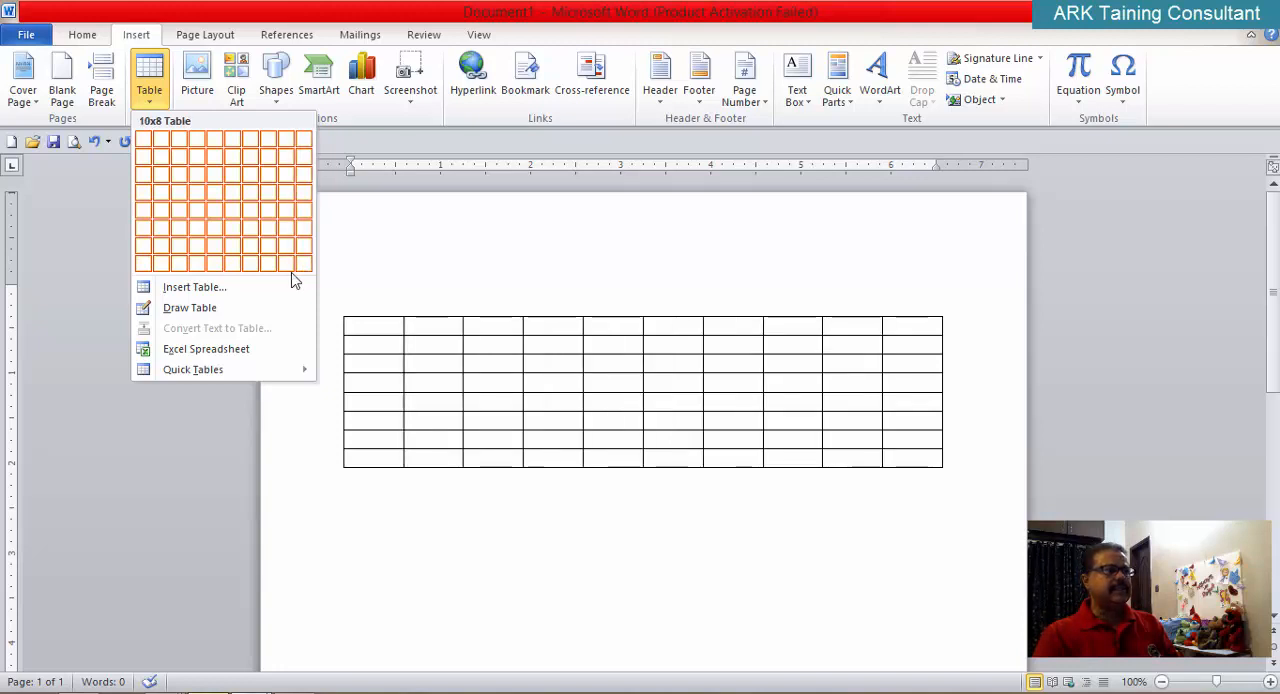
# Step: Insert a table with 5 columns and 8 rows, keeping the automatic fixed column width
pyautogui.click(229, 293)
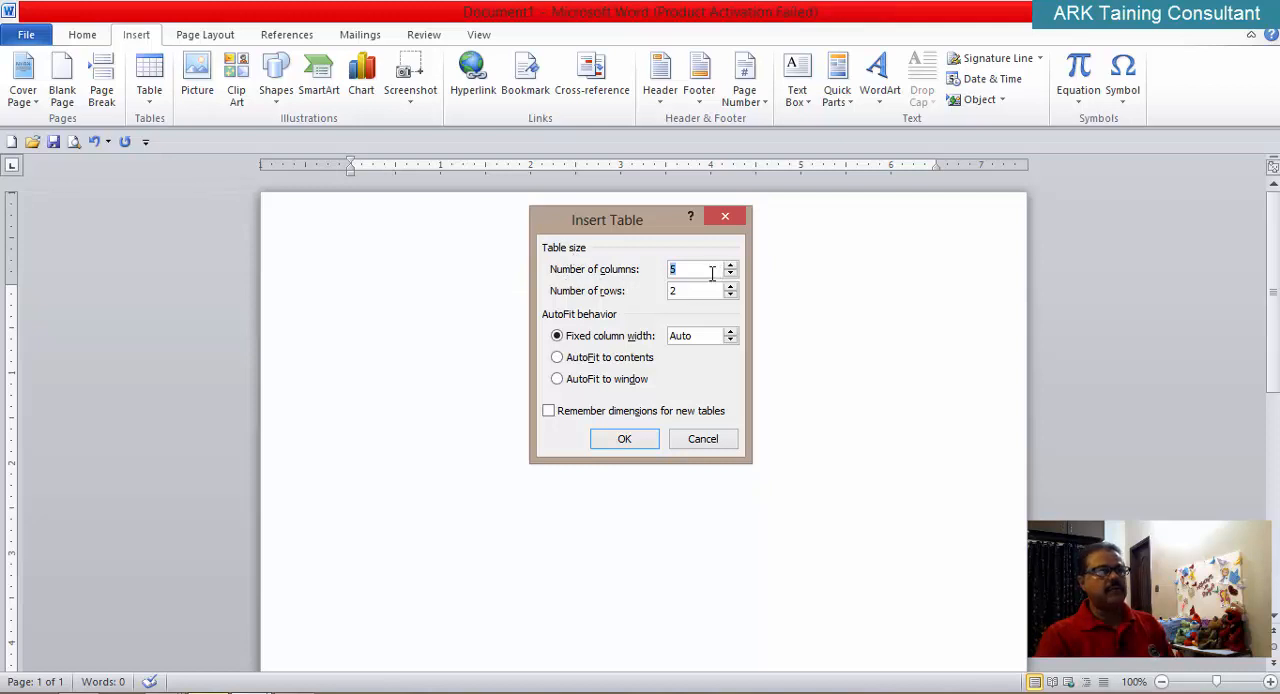
pyautogui.doubleClick(678, 291)
pyautogui.press('BackSpace')
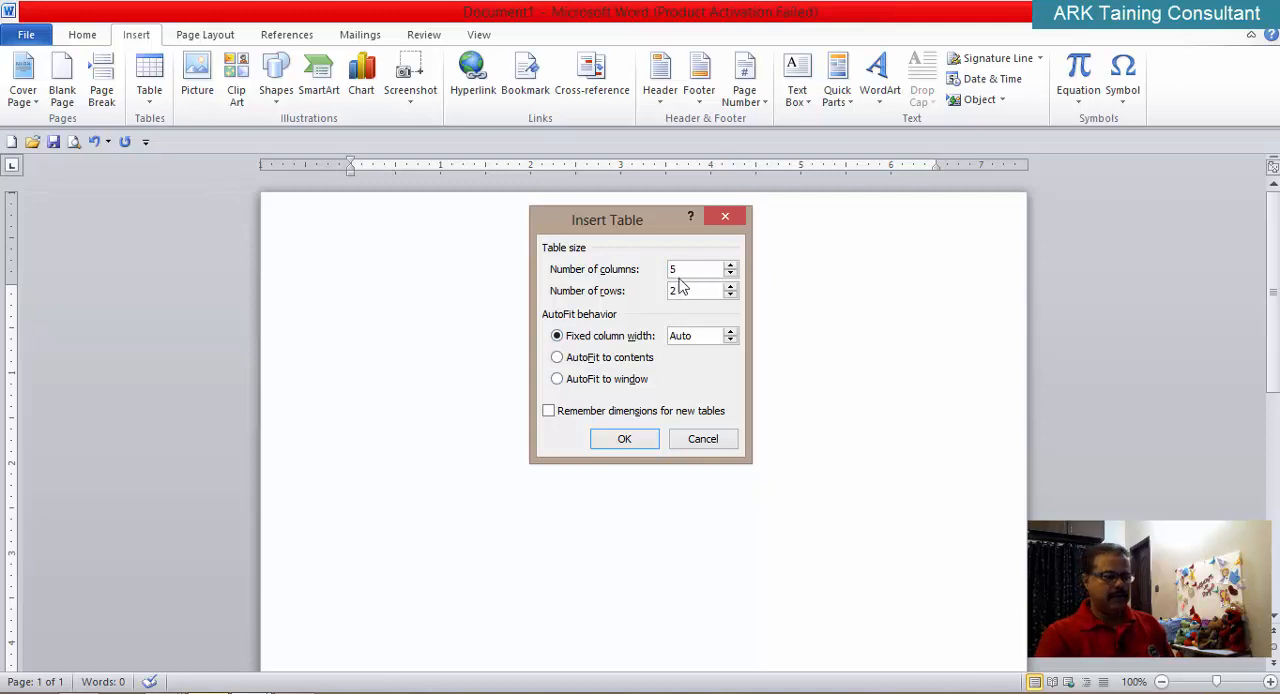
pyautogui.write('8')
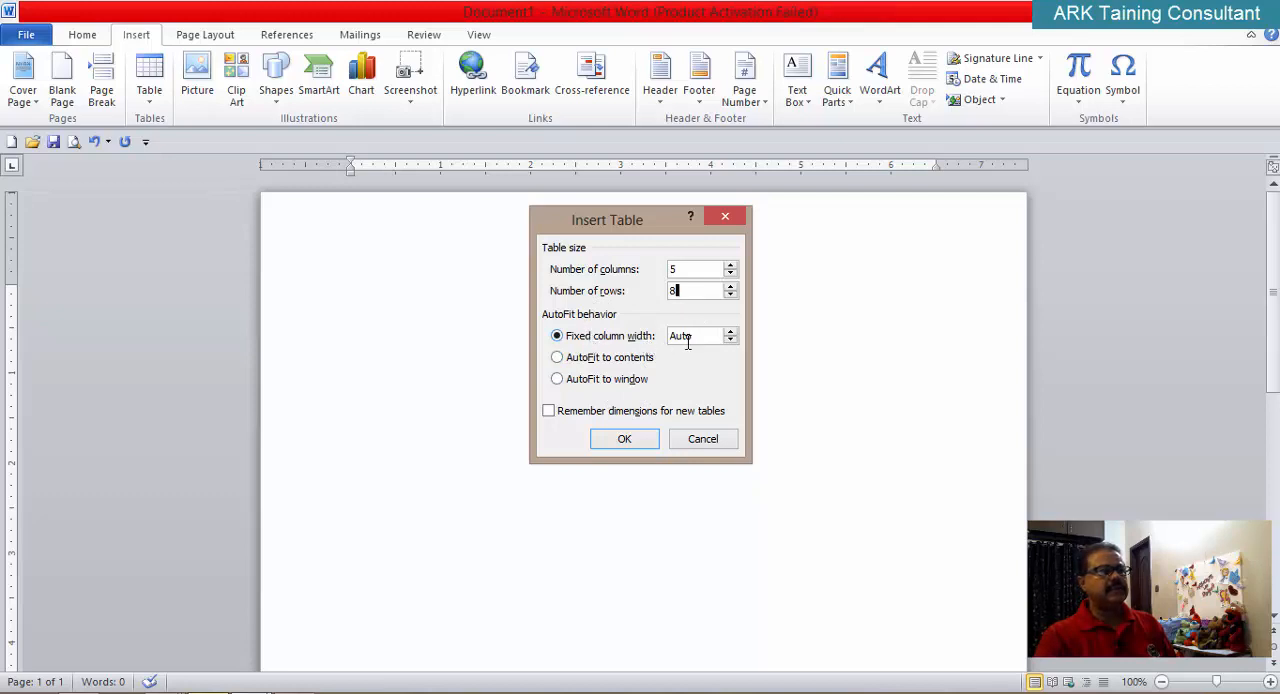
pyautogui.click(626, 440)
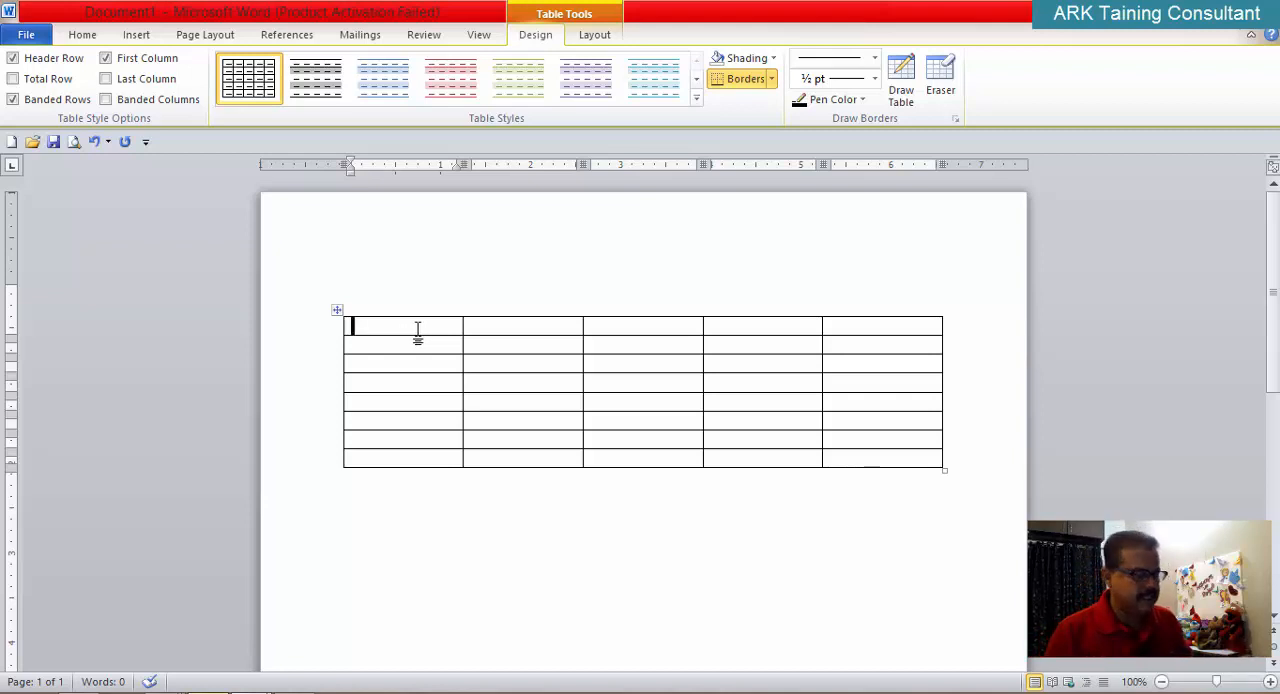
# Step: Set the font color of the entire table to Automatic
pyautogui.write('R')
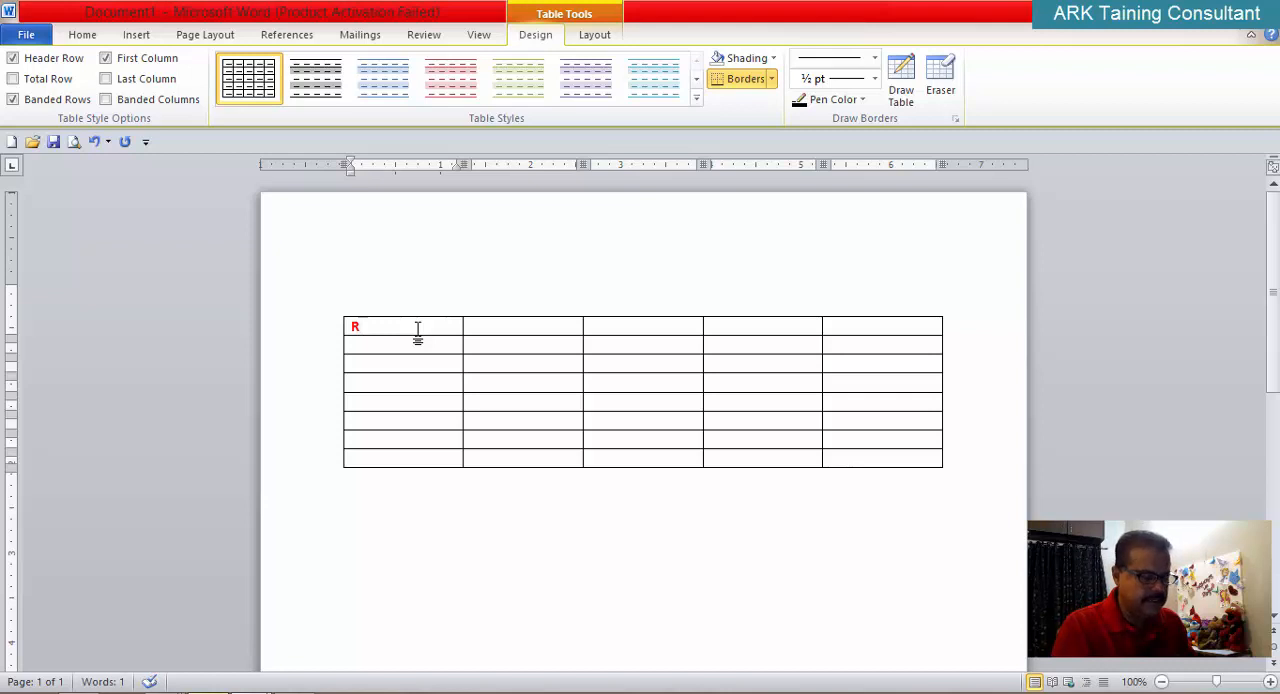
pyautogui.press('BackSpace')
pyautogui.moveTo(400, 337); pyautogui.dragTo(890, 460)
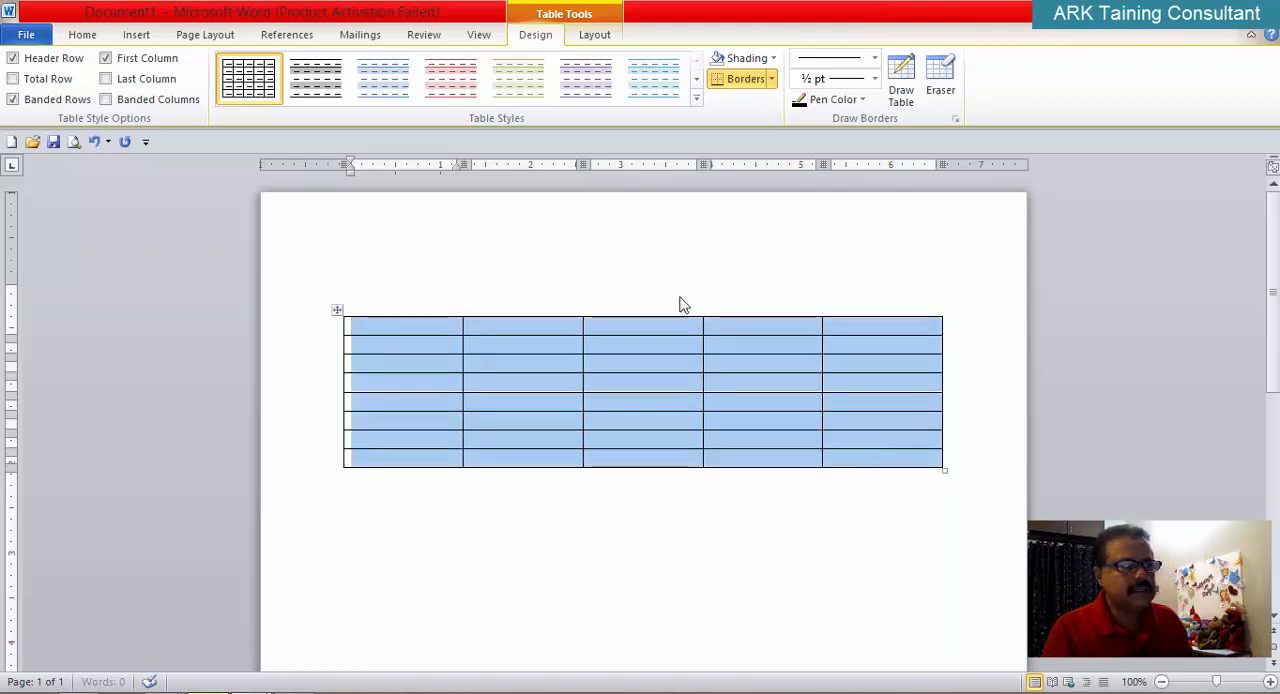
pyautogui.click(82, 34)
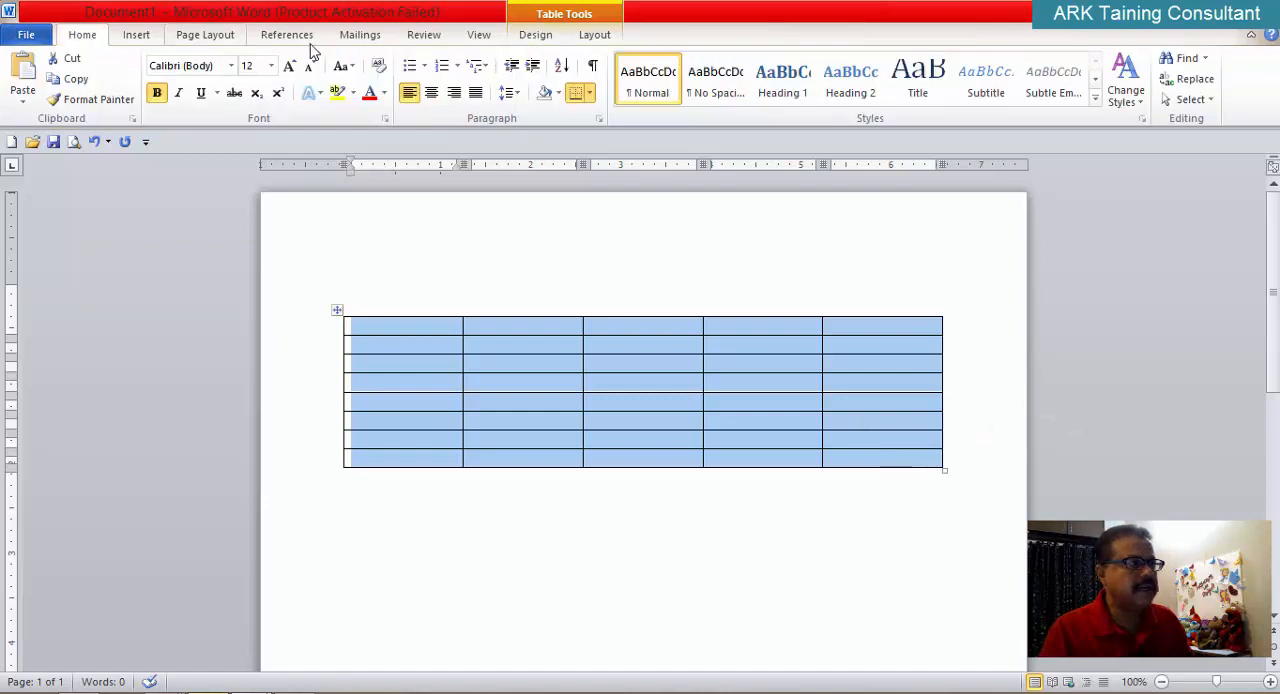
pyautogui.click(384, 92)
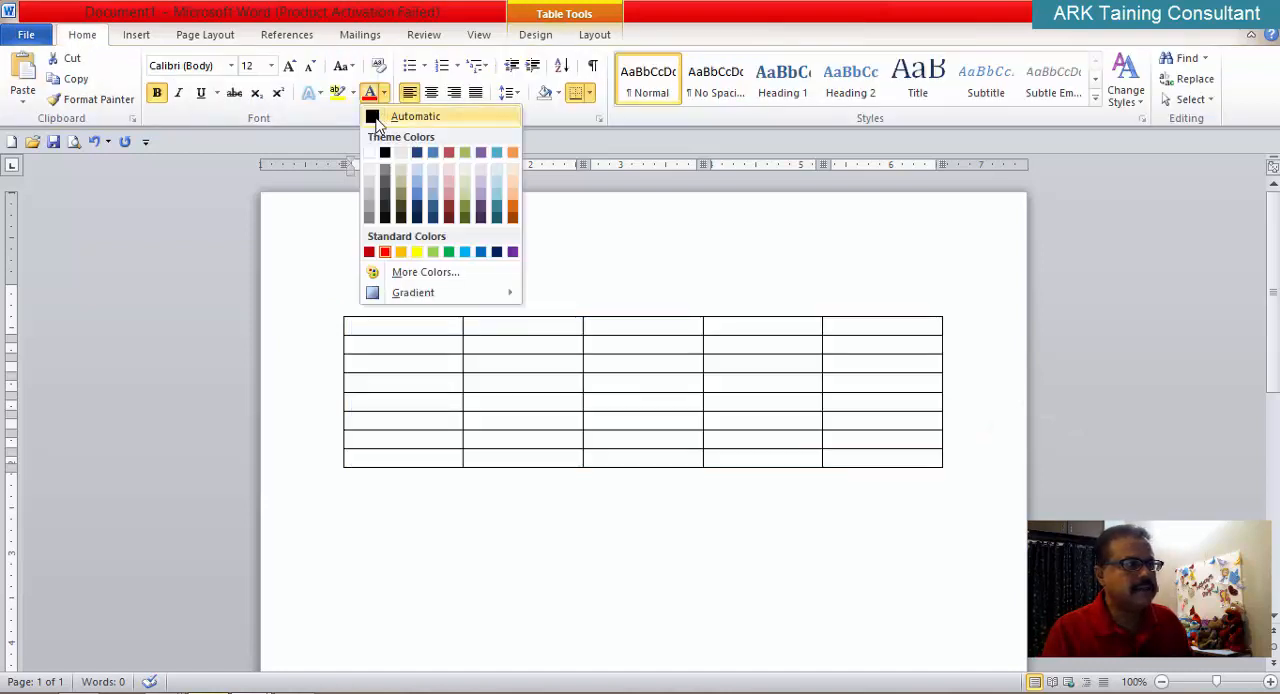
pyautogui.click(375, 118)
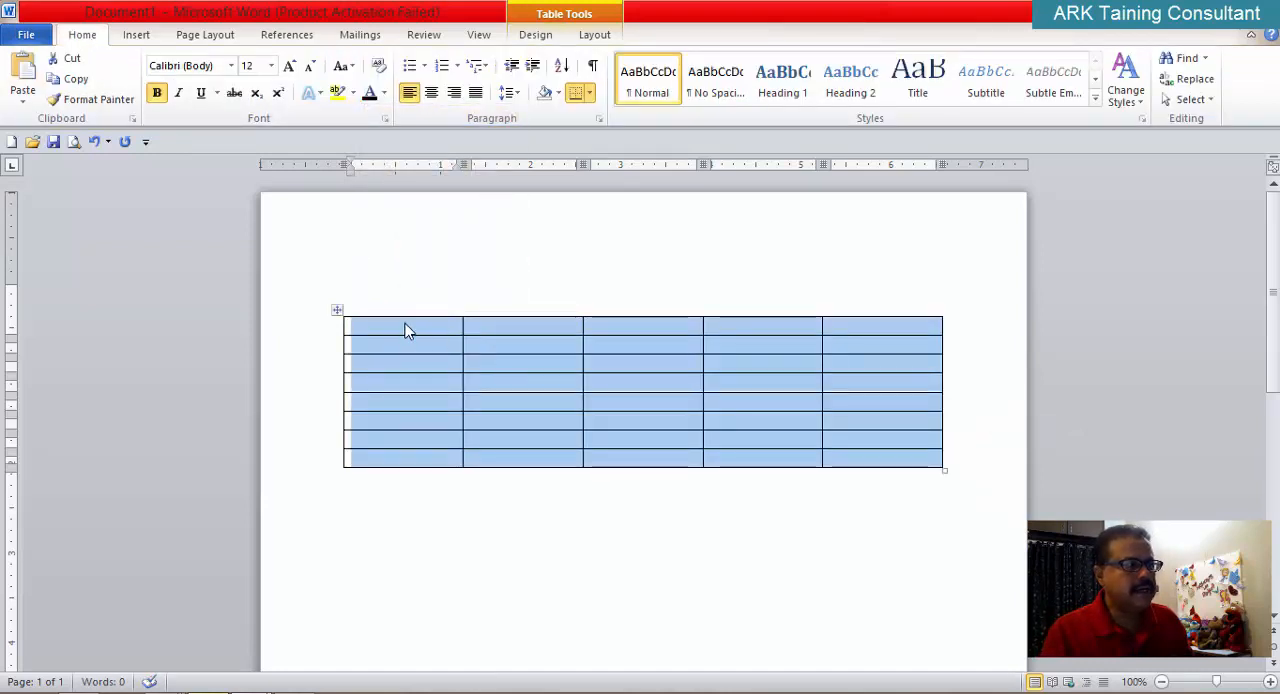
# Step: Enter the headings Roll and Name in the first two cells of the table's top row
pyautogui.click(405, 331)
pyautogui.write('Roll')
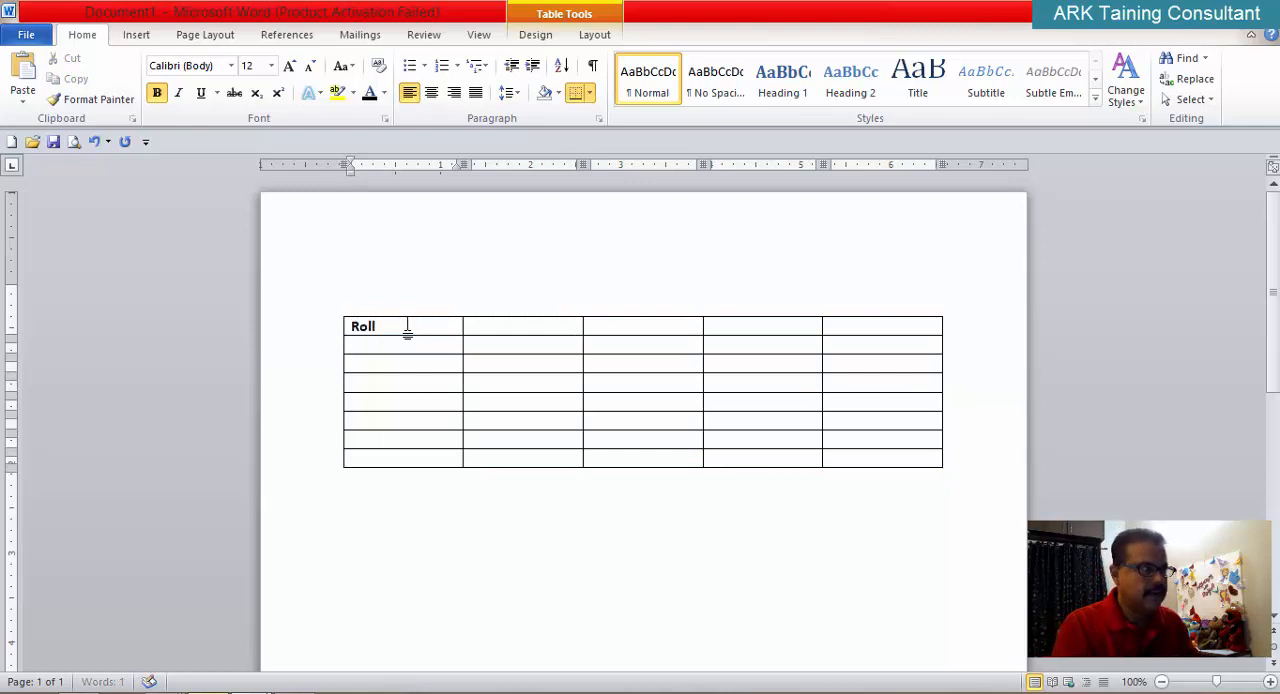
pyautogui.press('Tab')
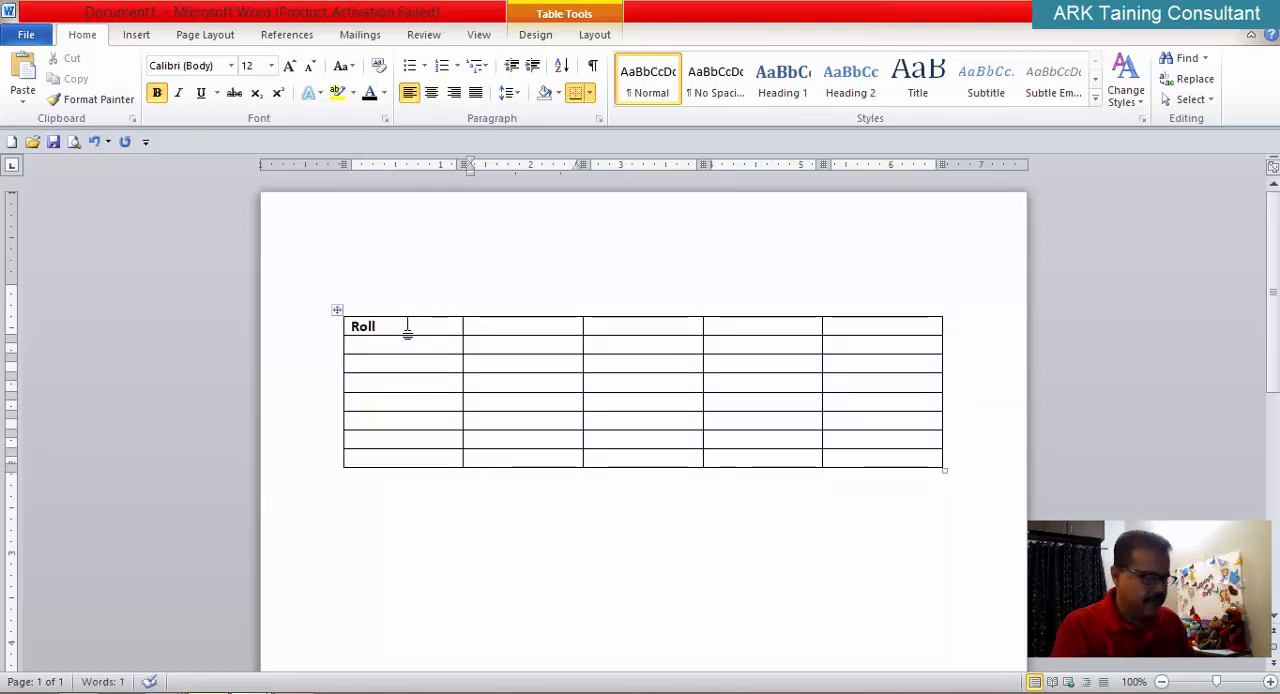
pyautogui.write('NAme')
pyautogui.press('BackSpace')
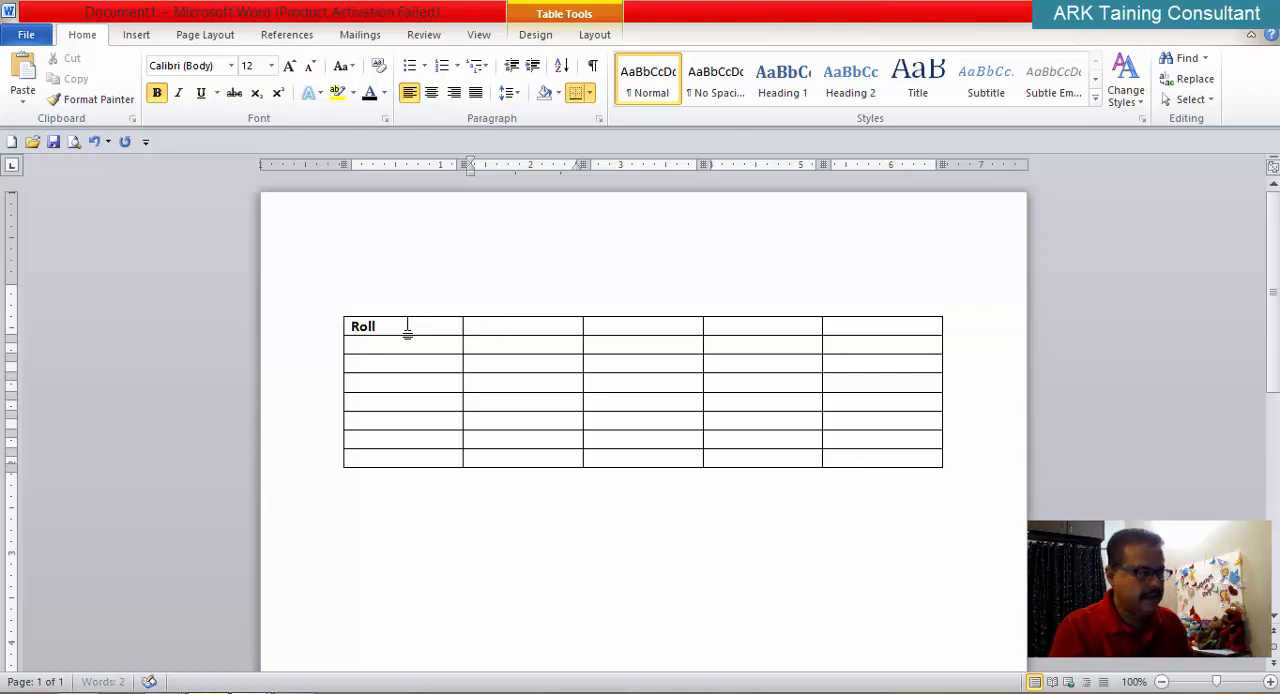
pyautogui.write('N')
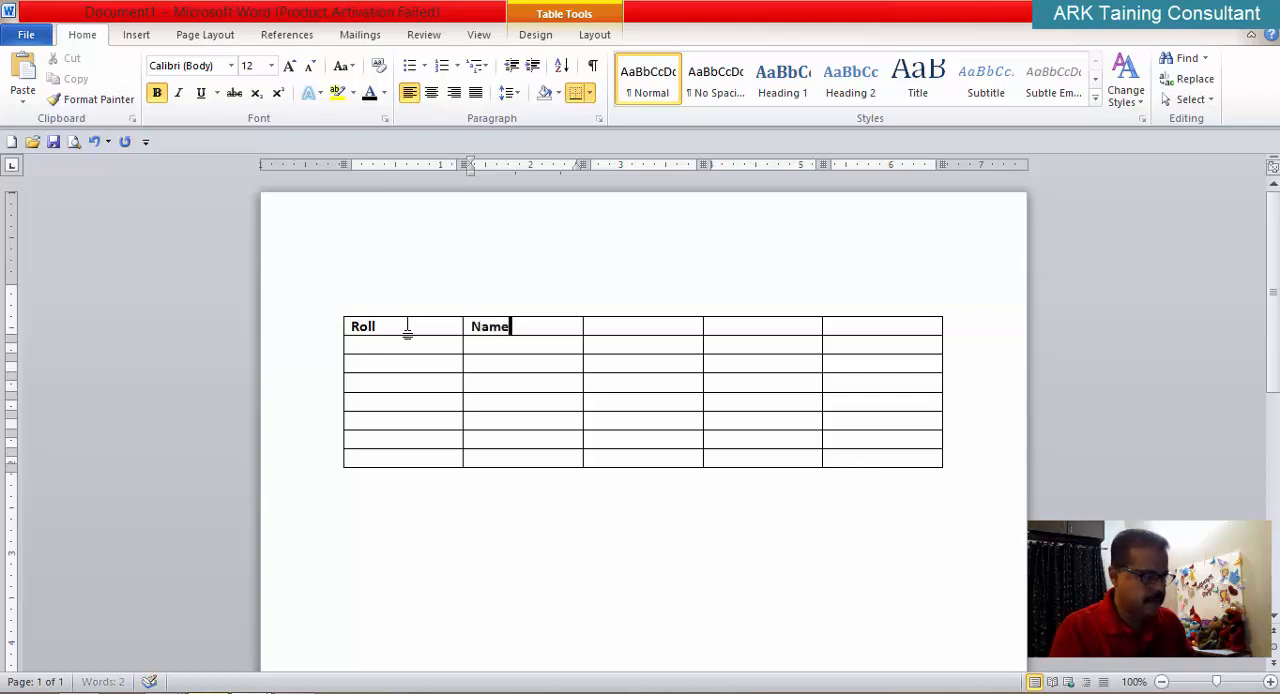
pyautogui.write('ame')
pyautogui.press('Tab')
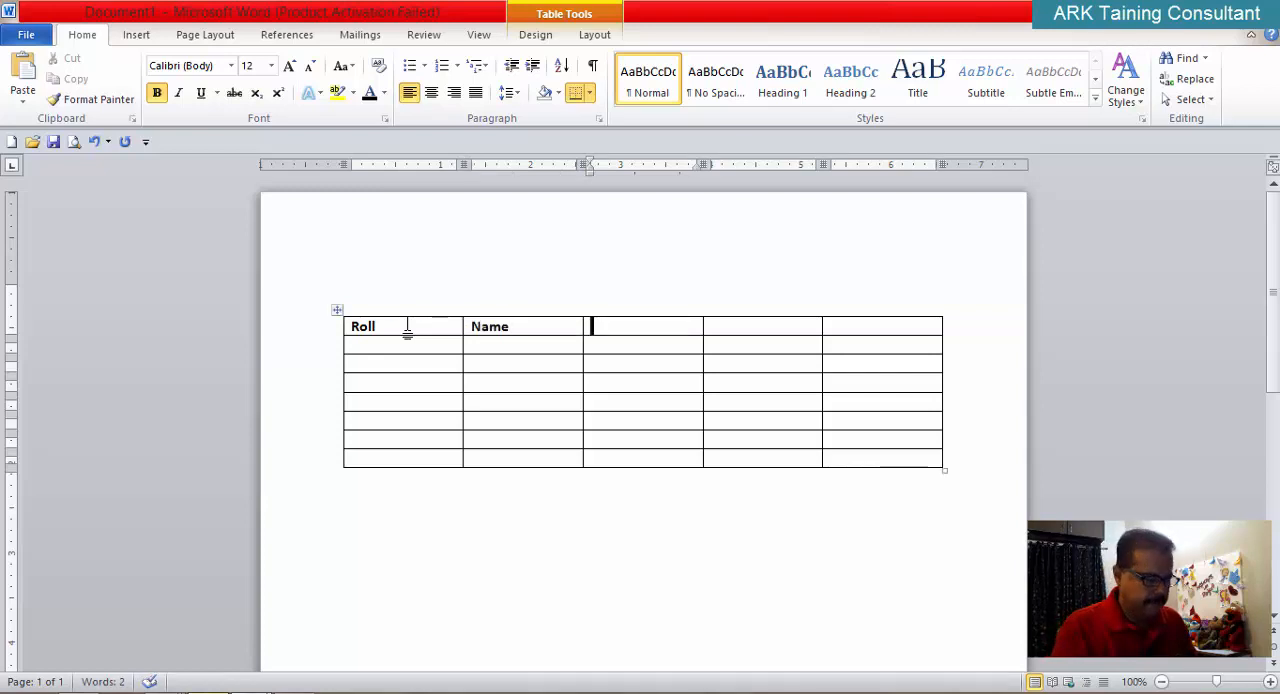
# Step: Enter the headings Ms-Office, Internet and English in the remaining three cells of the top row
pyautogui.write('Ms-Of')
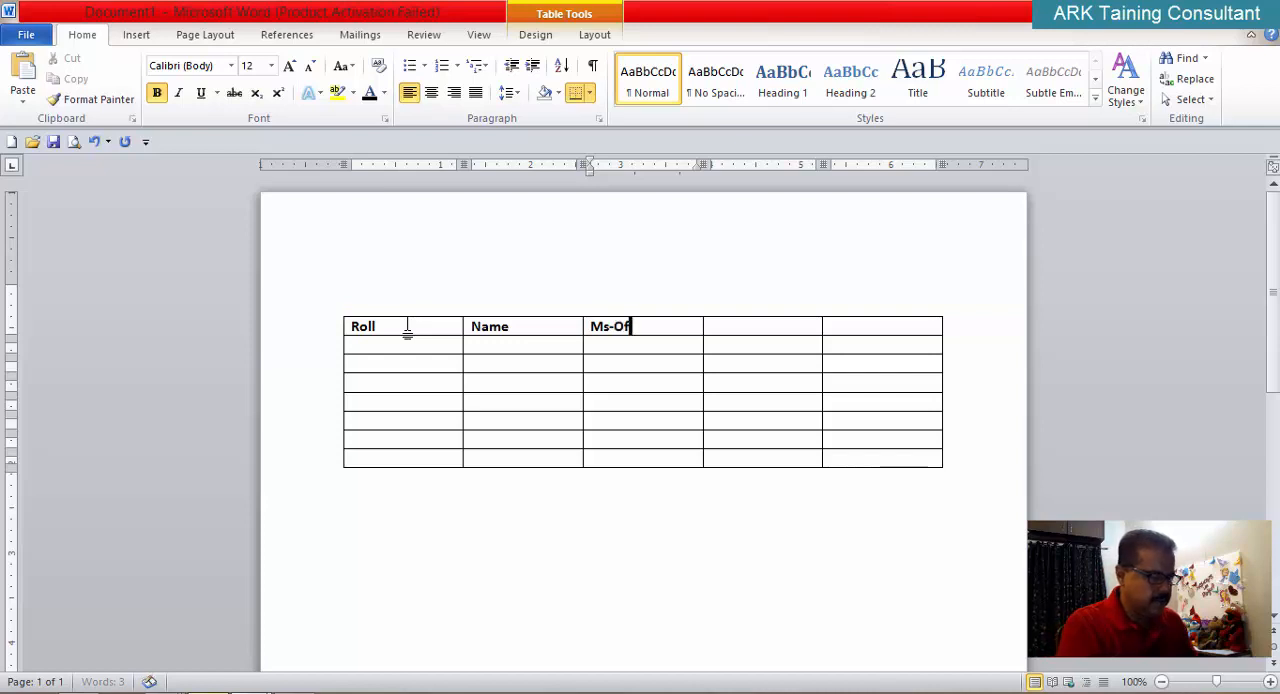
pyautogui.write('fice')
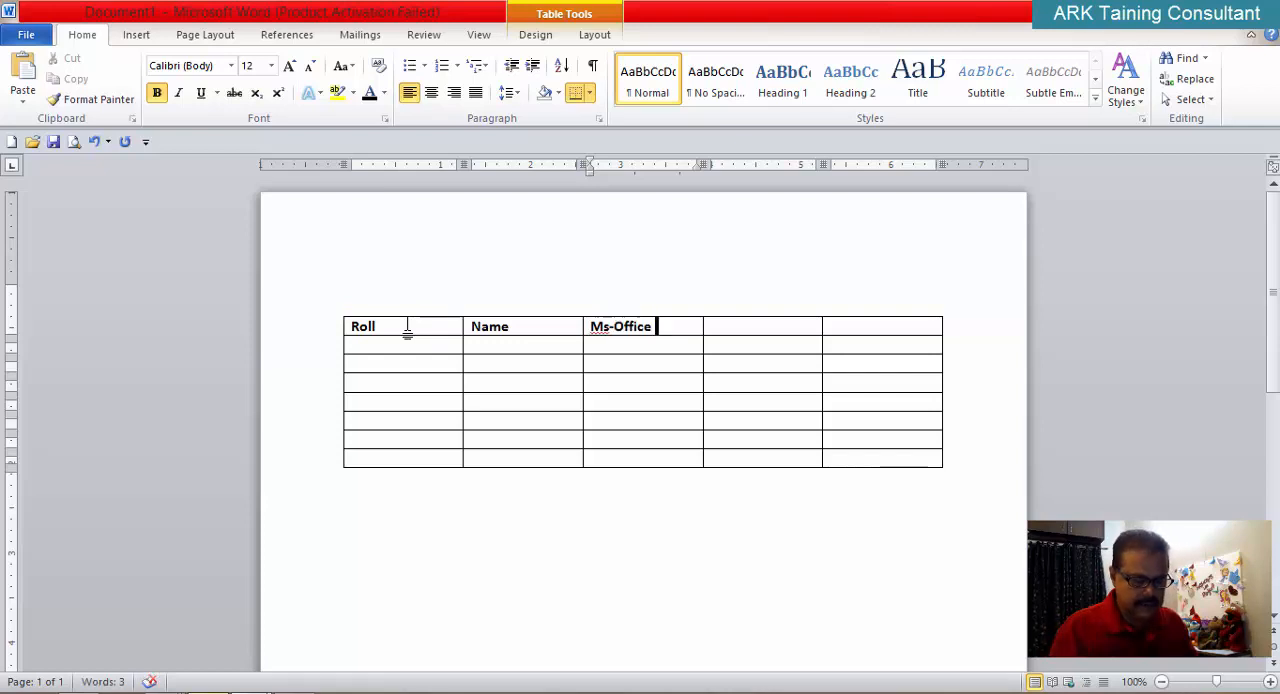
pyautogui.press('Tab')
pyautogui.write('Inter')
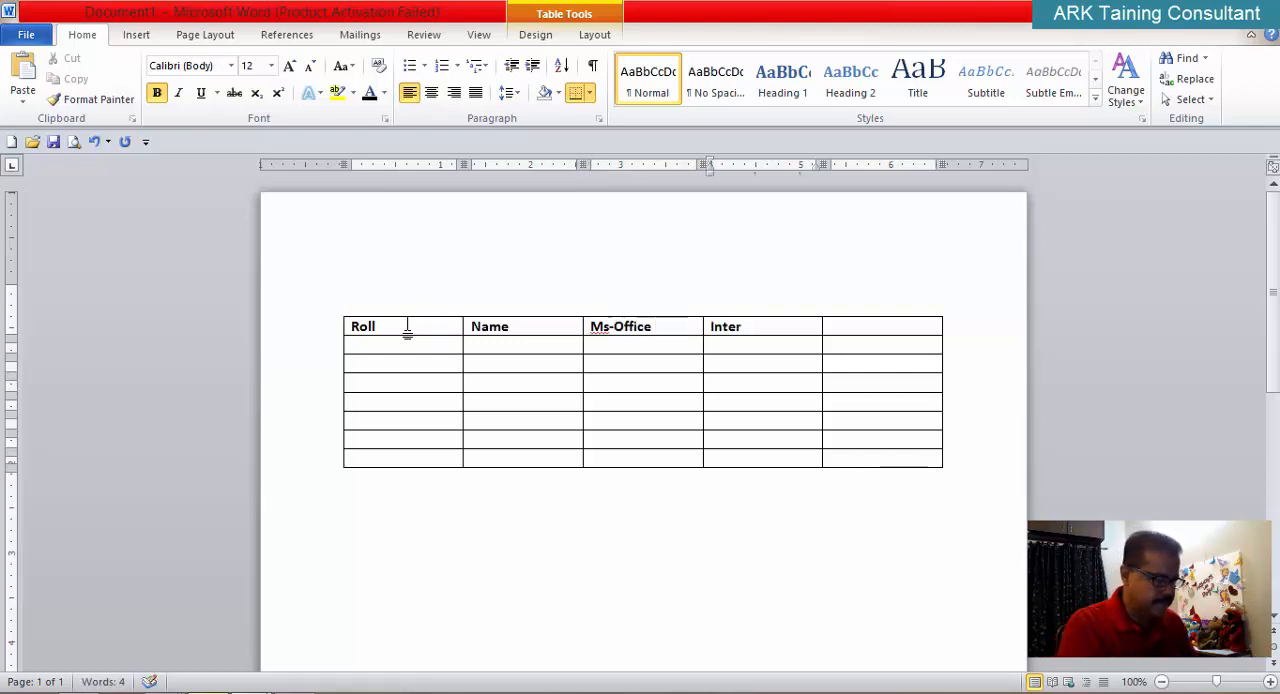
pyautogui.write('net')
pyautogui.press('Tab')
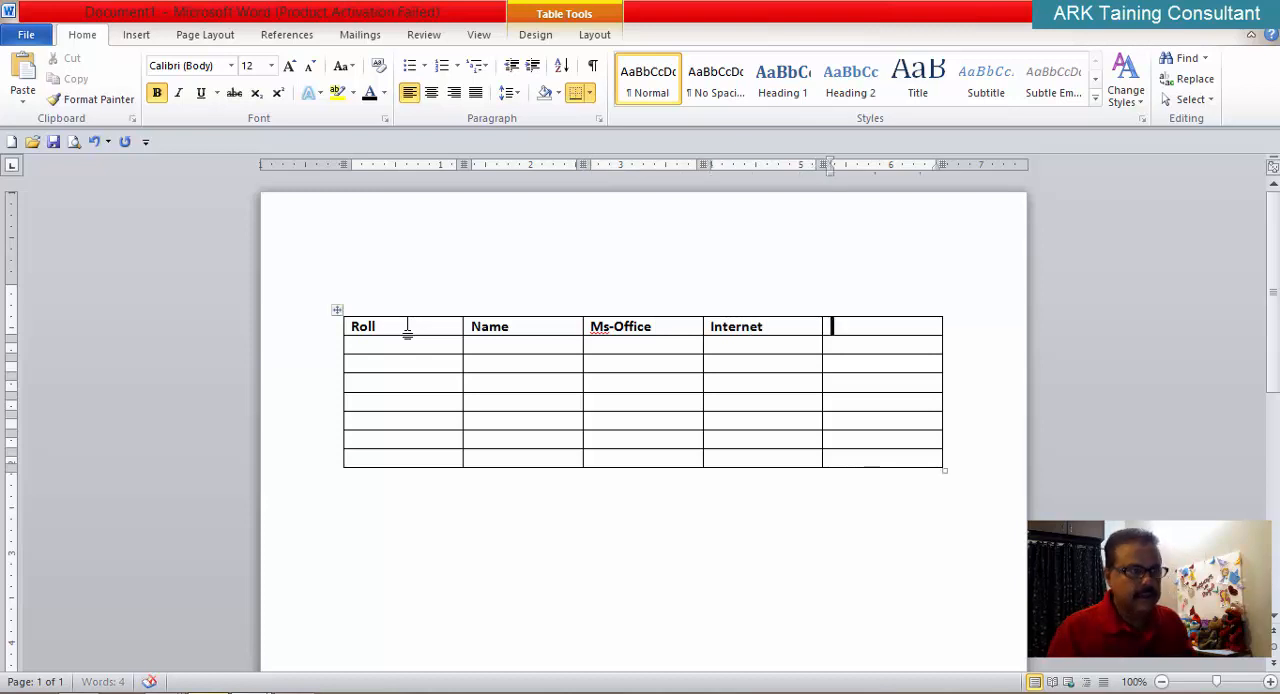
pyautogui.write('E')
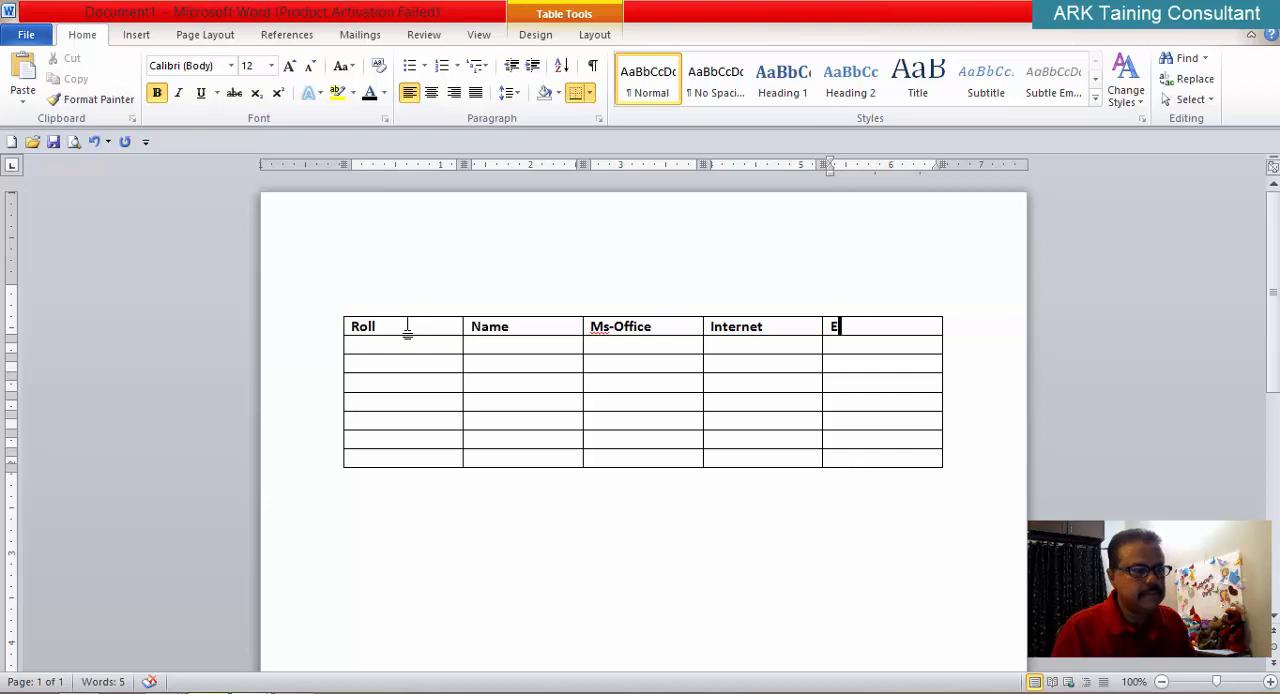
pyautogui.press('BackSpace')
pyautogui.write('Eng')
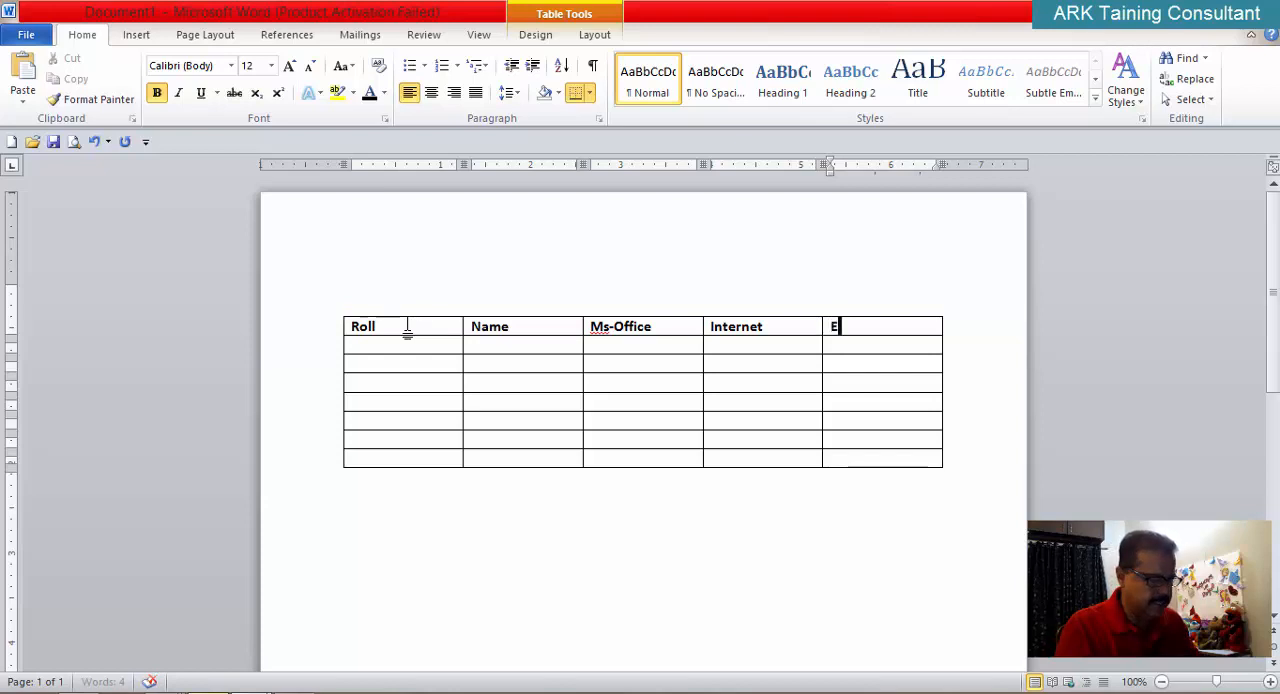
pyautogui.write('lish')
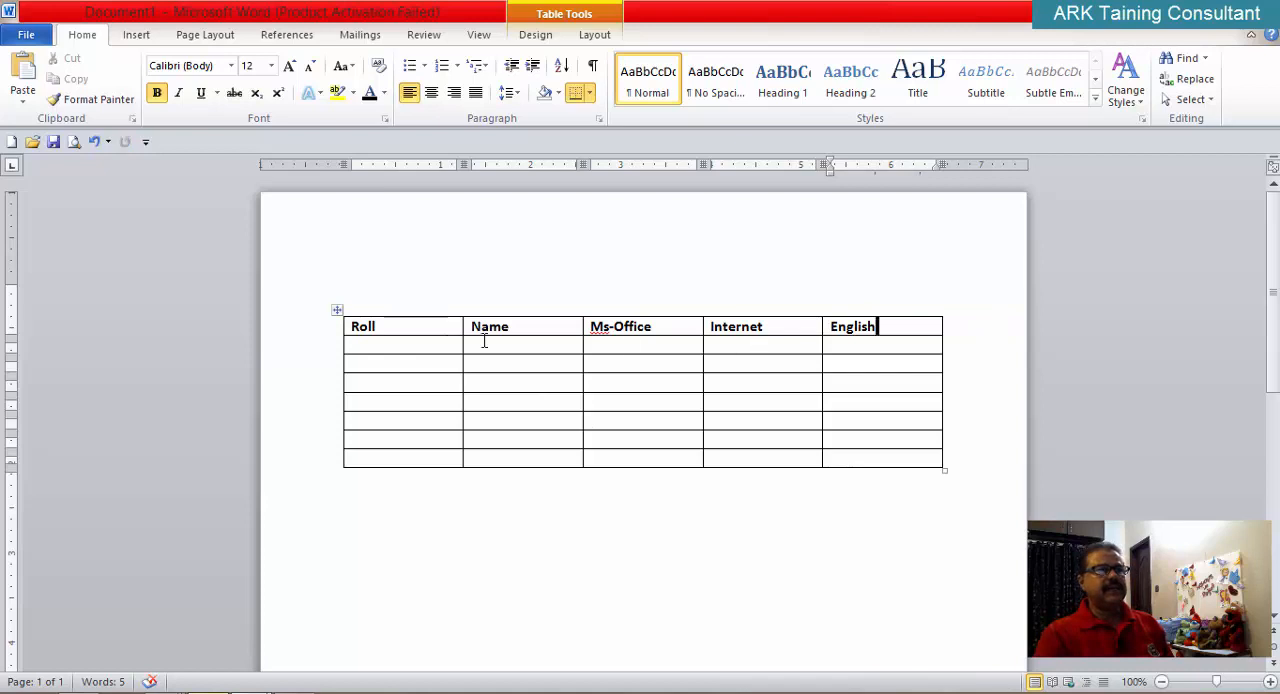
pyautogui.click(405, 346)
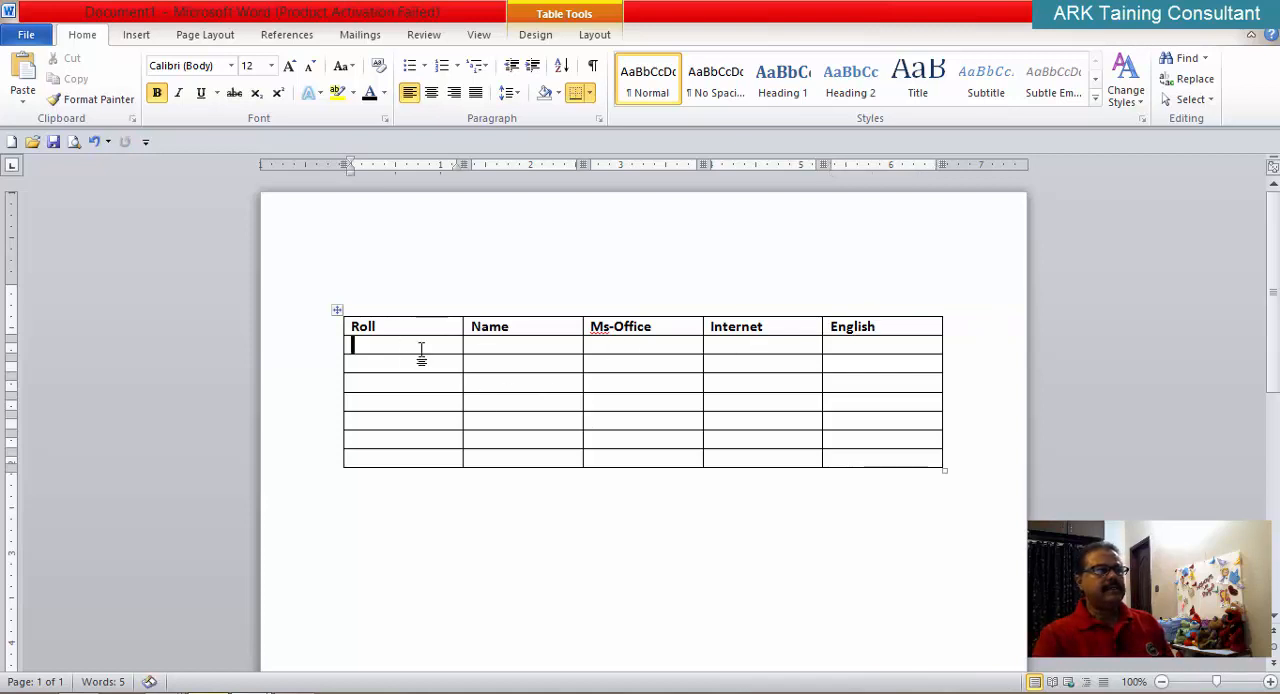
pyautogui.write('10')
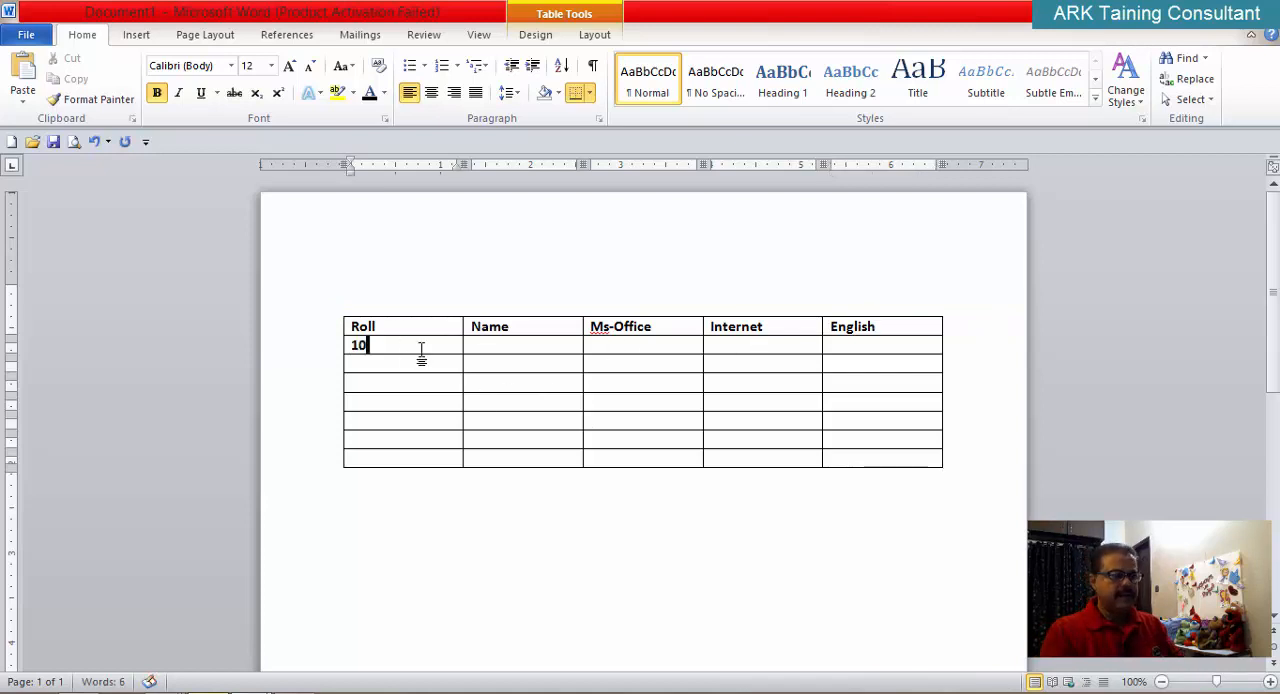
pyautogui.press('BackSpace')
pyautogui.press('BackSpace')
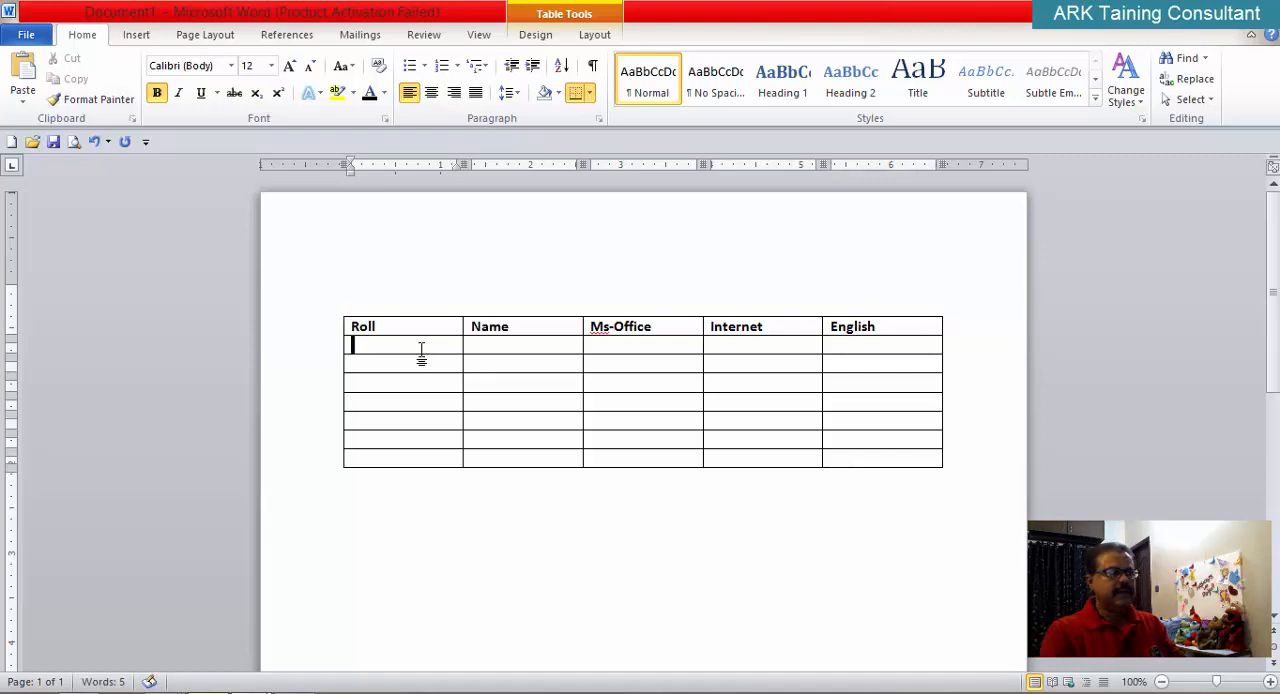
# Step: Remove bold formatting from all table cells below the heading row
pyautogui.moveTo(397, 354); pyautogui.dragTo(606, 419)
pyautogui.hotkey('ctrl', 'z')
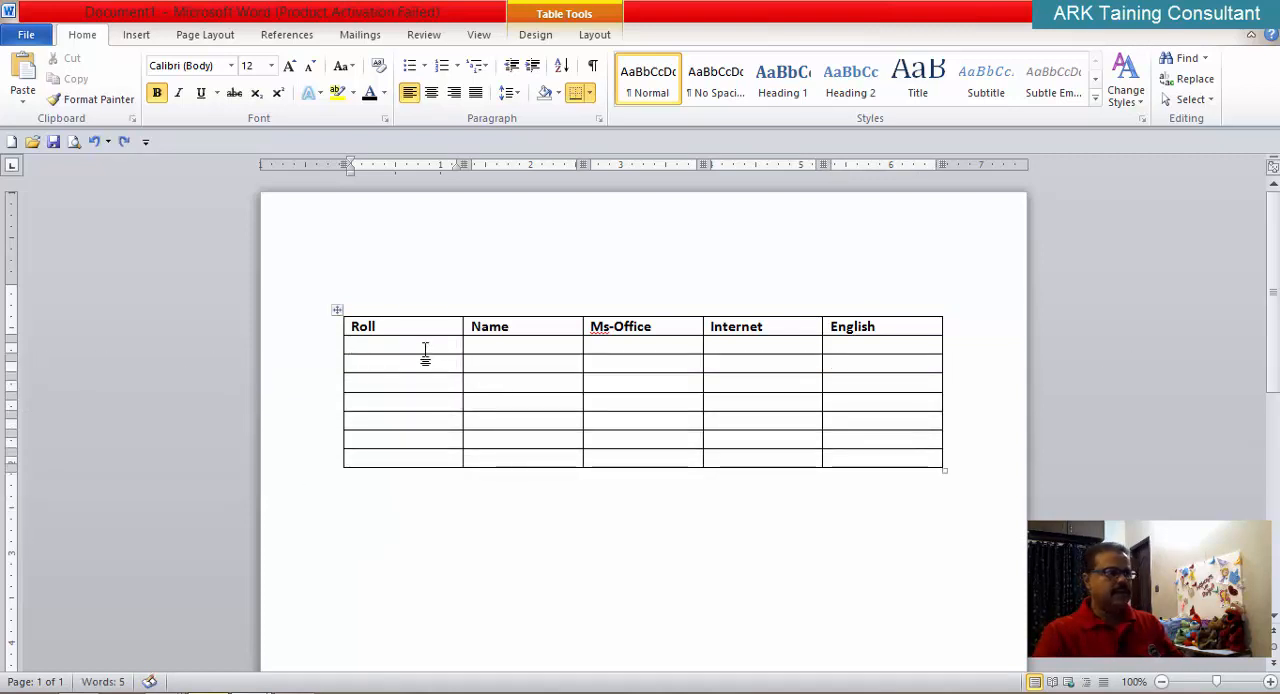
pyautogui.moveTo(426, 354); pyautogui.dragTo(855, 472)
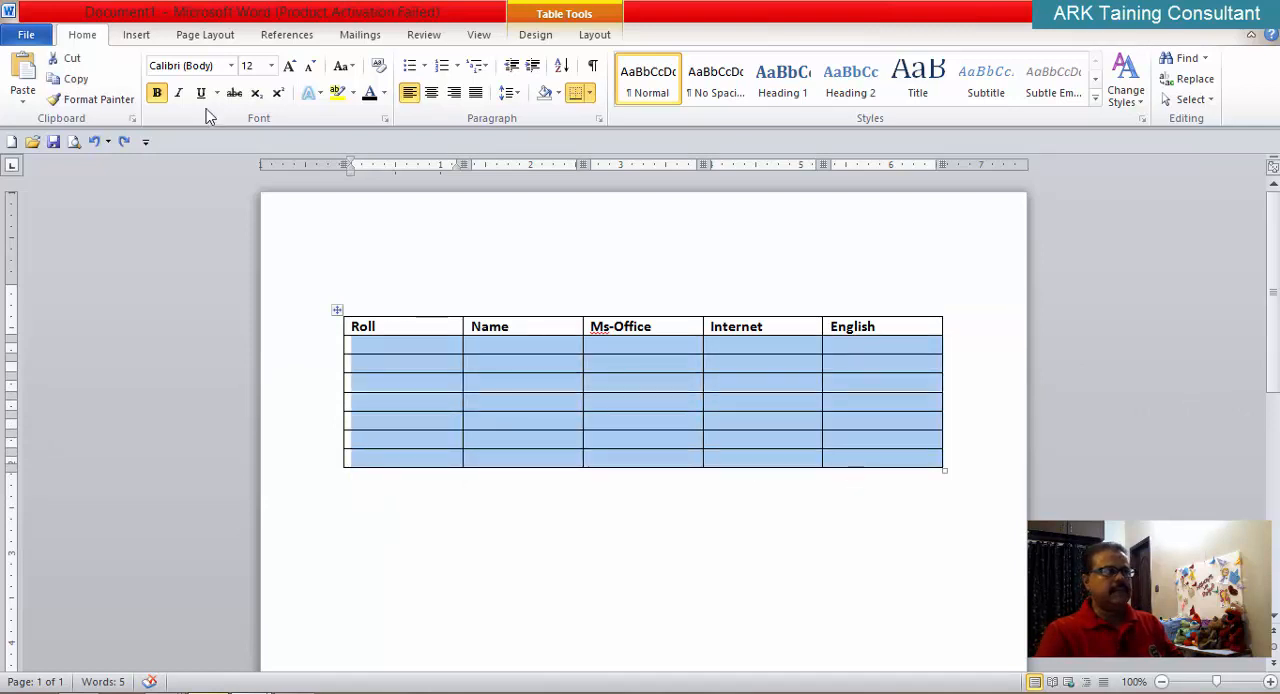
# Step: Enter the roll numbers 10 and 11 in the first two cells under the Roll heading
pyautogui.click(384, 340)
pyautogui.write('10')
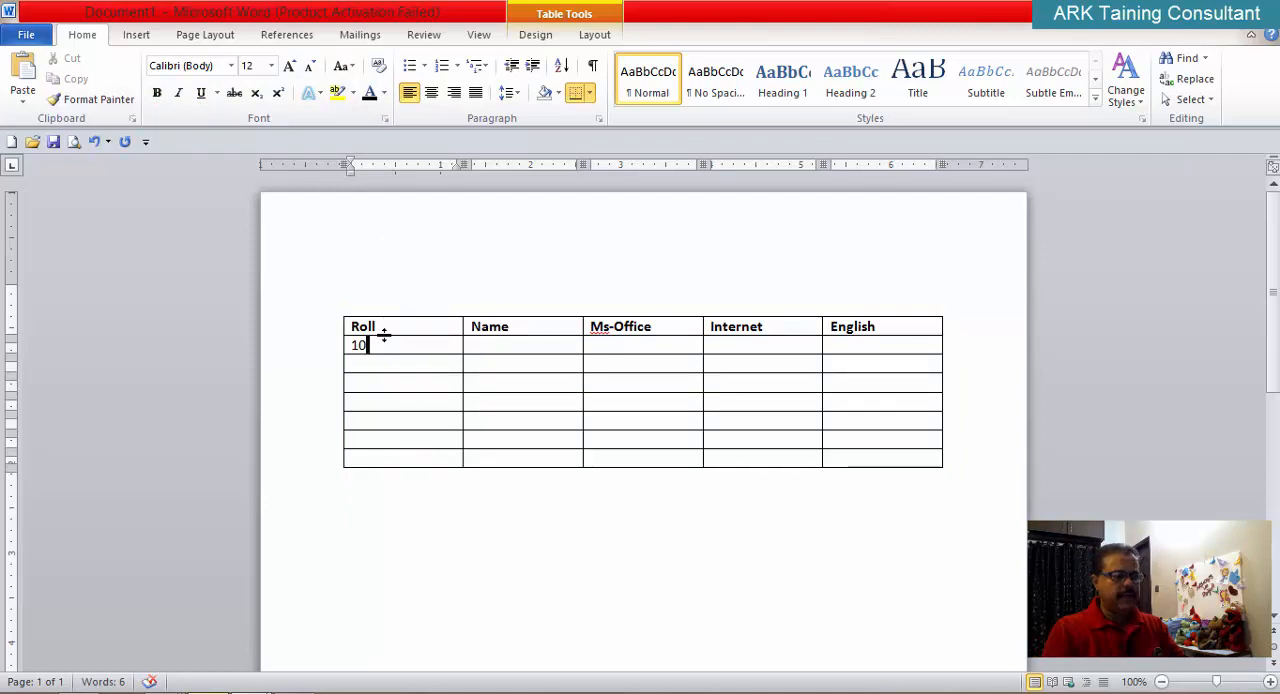
pyautogui.press('Down')
pyautogui.write('11')
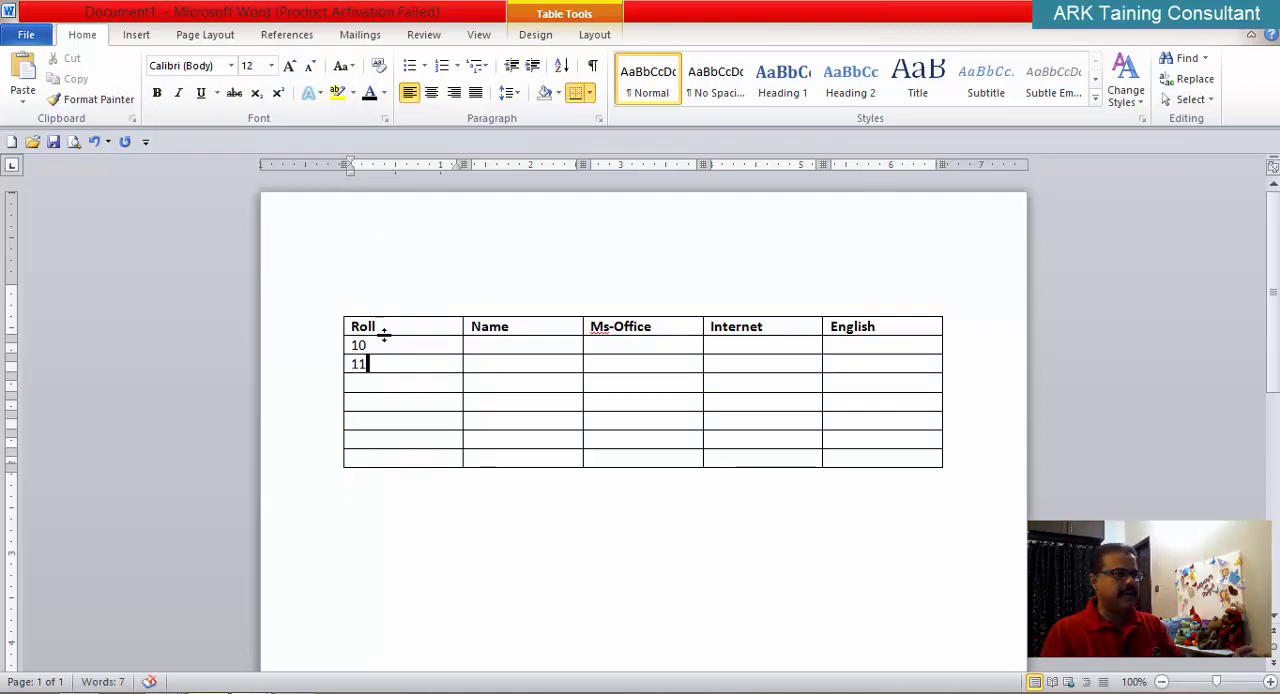
# Step: Add blank lines below 11 inside its Roll cell, and remove them again
pyautogui.press('Return')
pyautogui.press('Return')
pyautogui.press('Return')
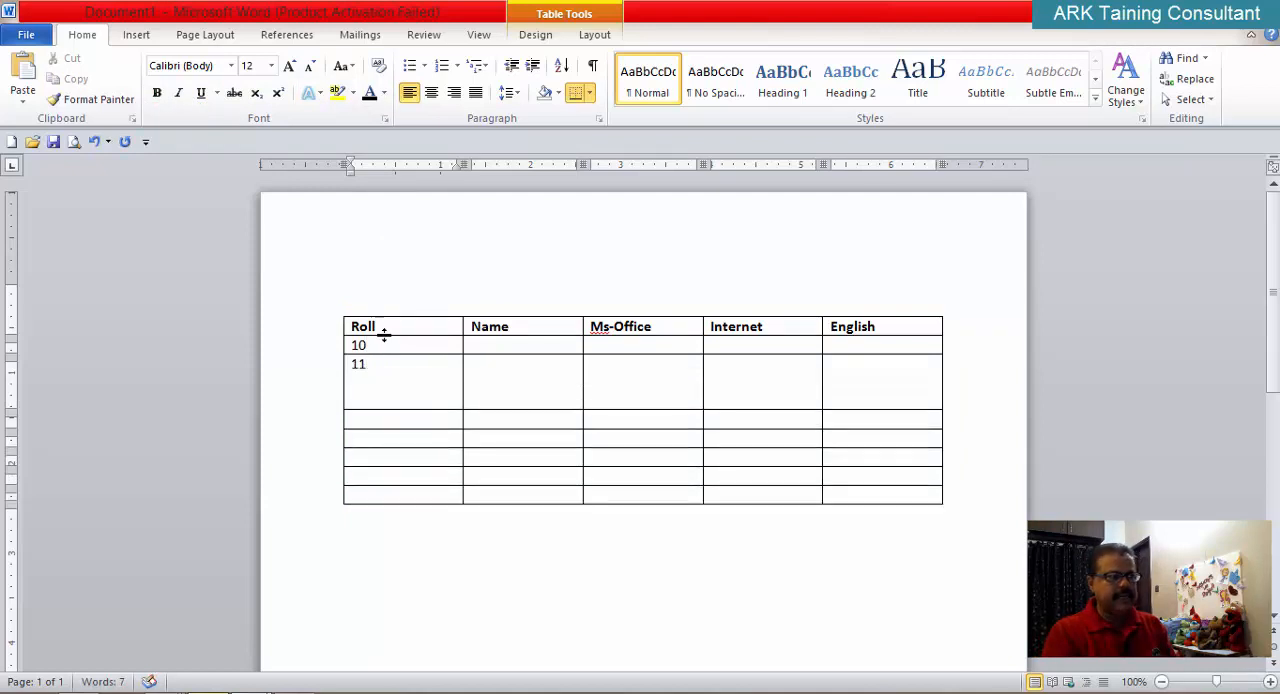
pyautogui.press('Return')
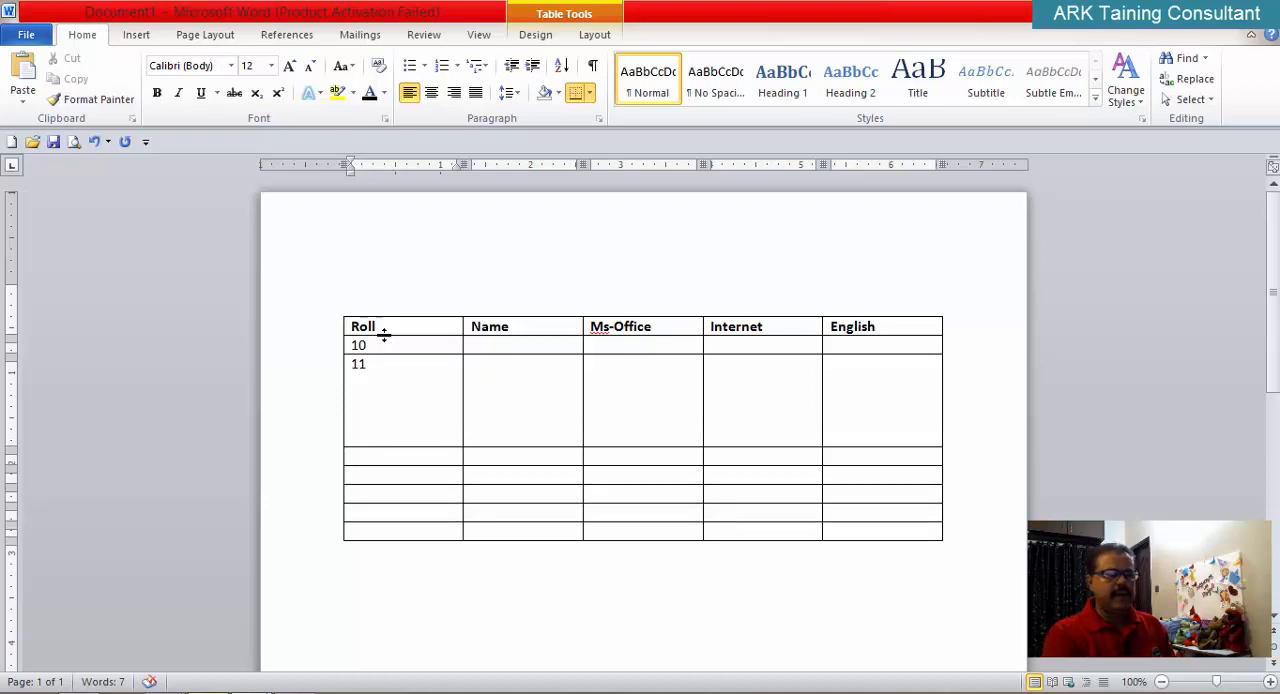
pyautogui.press('BackSpace')
pyautogui.press('BackSpace')
pyautogui.press('BackSpace')
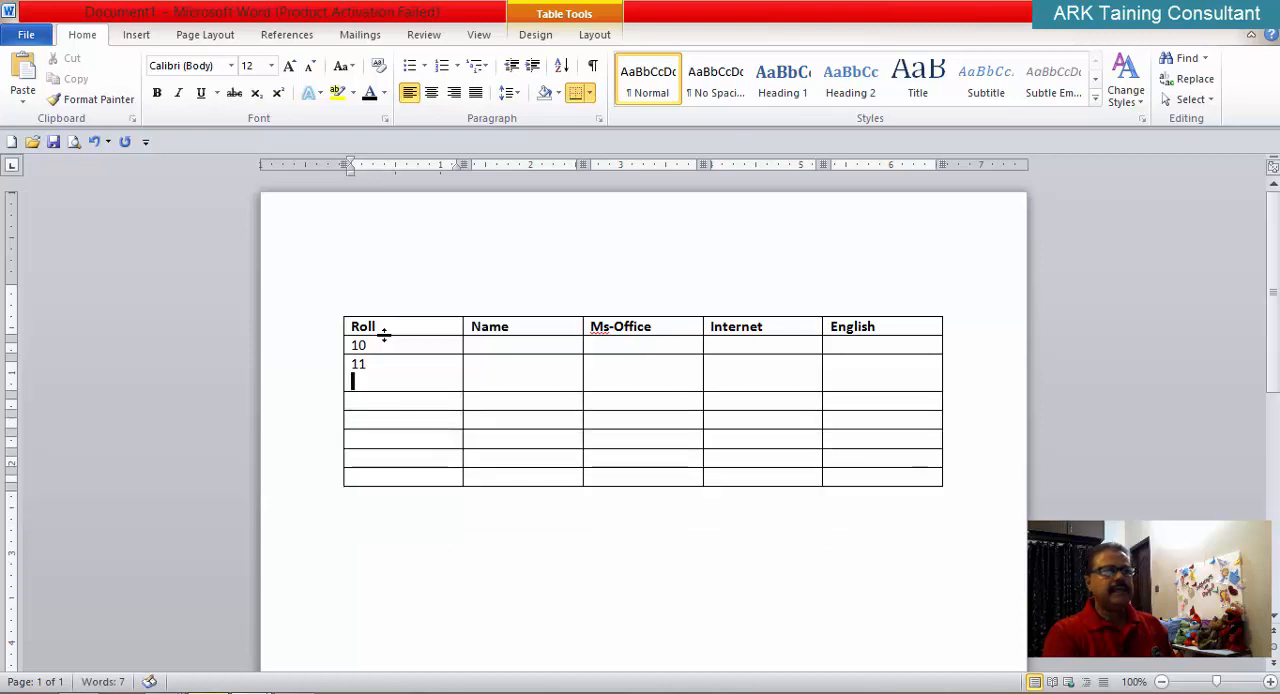
pyautogui.press('BackSpace')
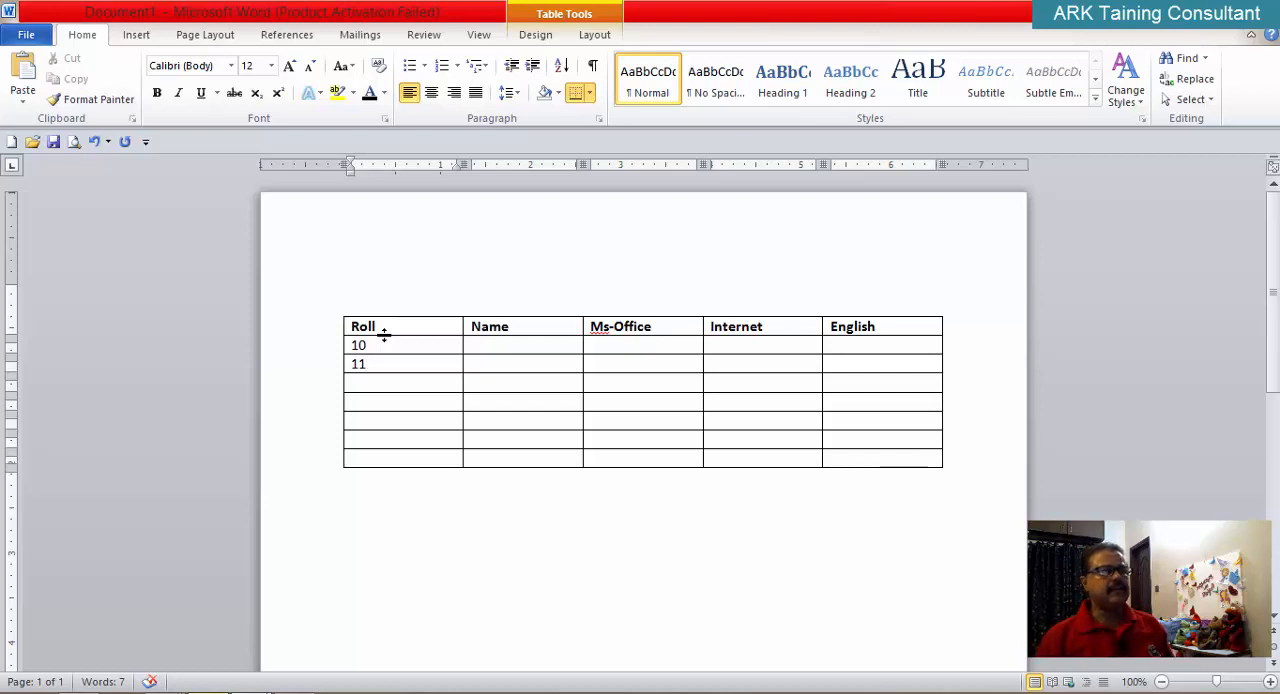
# Step: Enter the roll numbers 12, 13 and 14 in the three cells below 11 in the Roll column
pyautogui.press('Down')
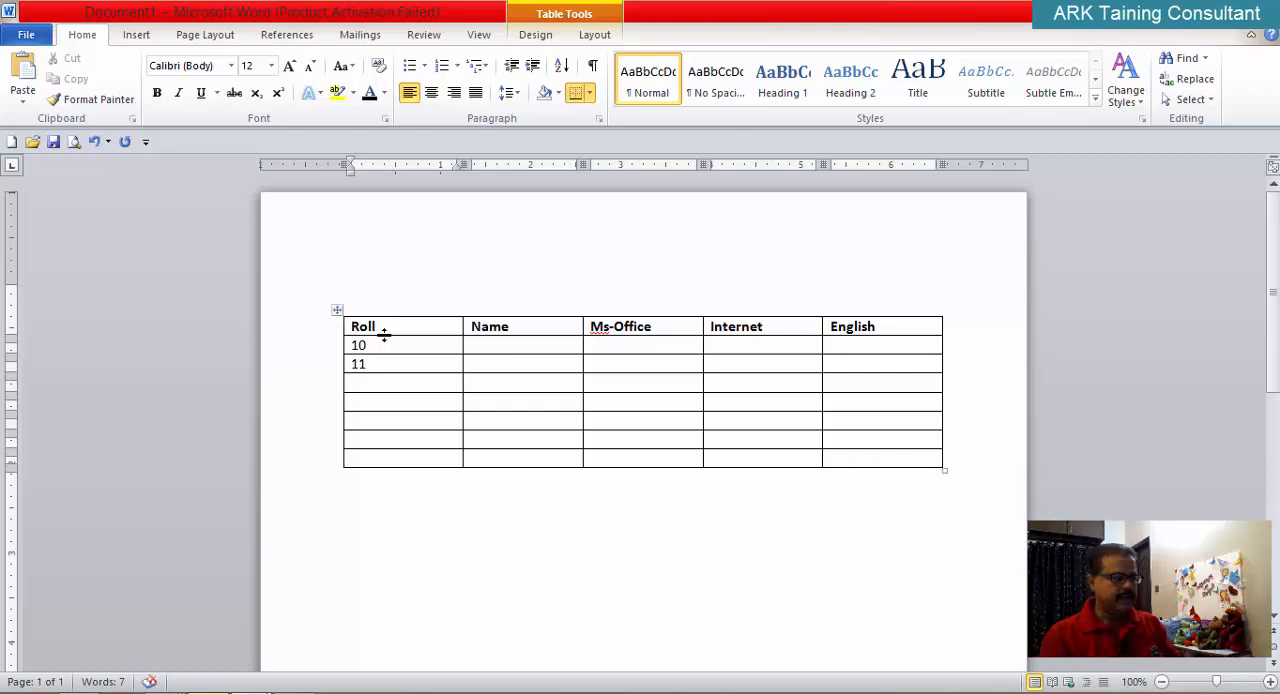
pyautogui.write('12')
pyautogui.press('Down')
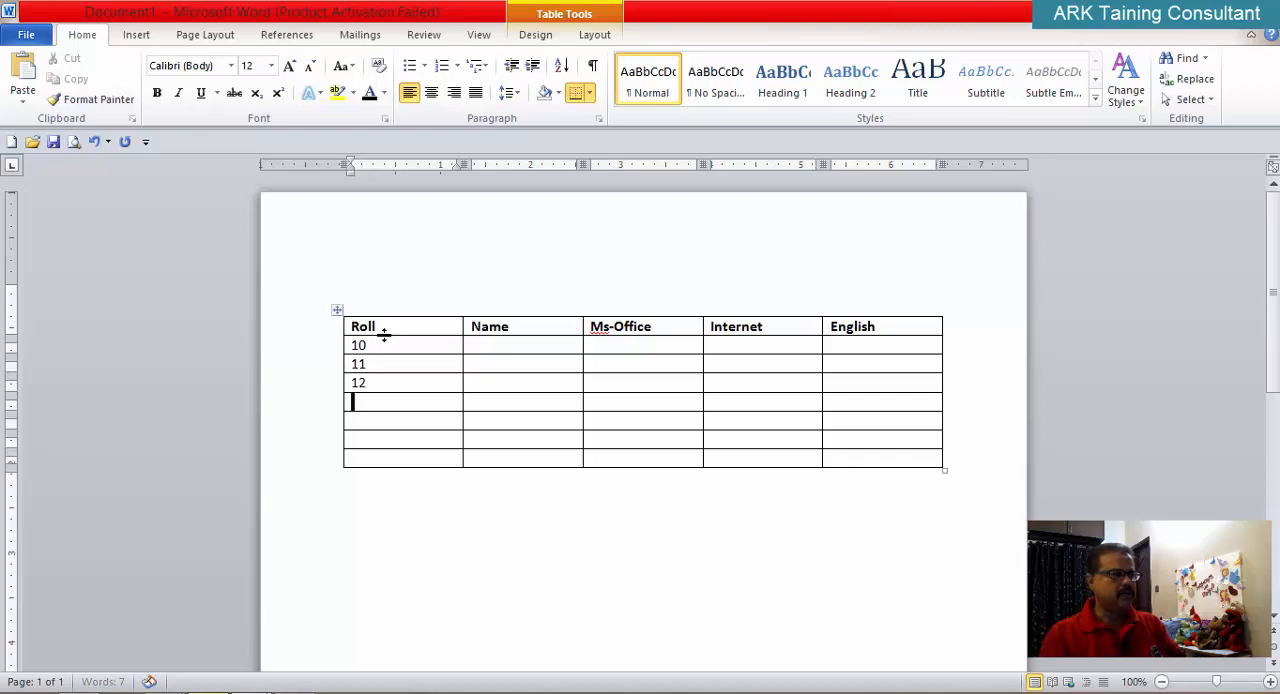
pyautogui.write('13')
pyautogui.press('Down')
pyautogui.write('14')
pyautogui.press('Down')
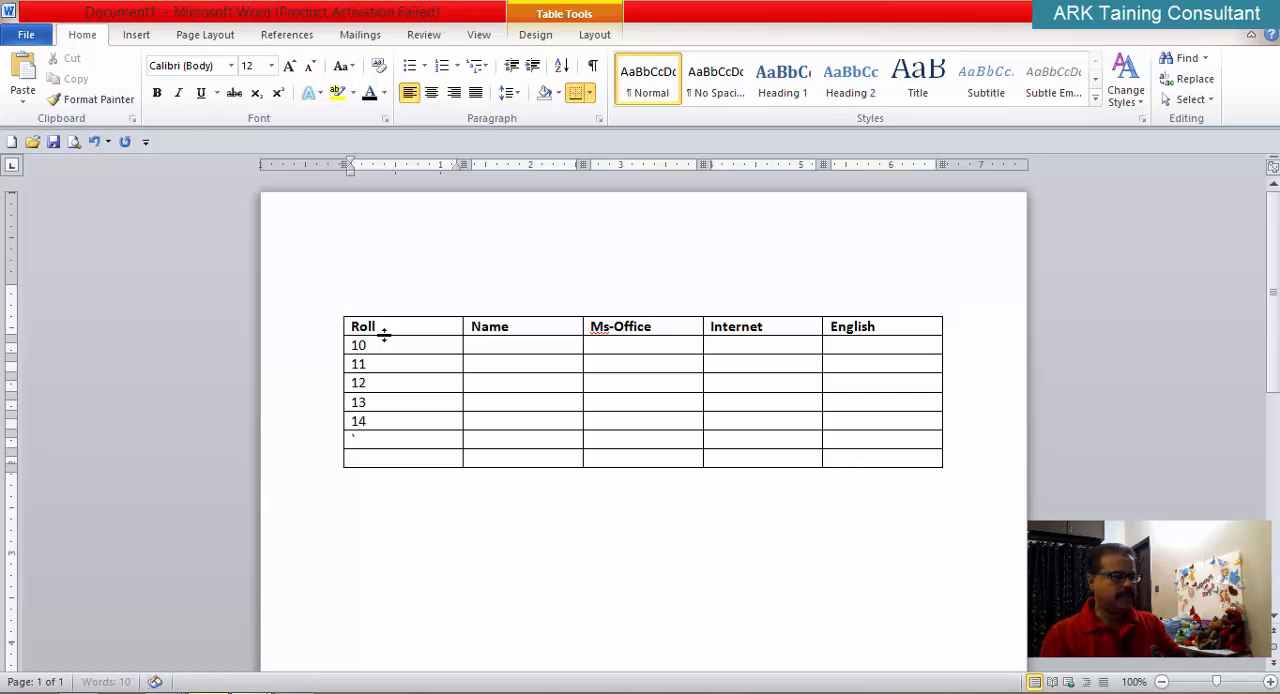
# Step: Enter the roll numbers 15 and 16 in the last two Roll cells, leaving the Name column empty
pyautogui.write('`1')
pyautogui.press('BackSpace')
pyautogui.press('BackSpace')
pyautogui.write('14')
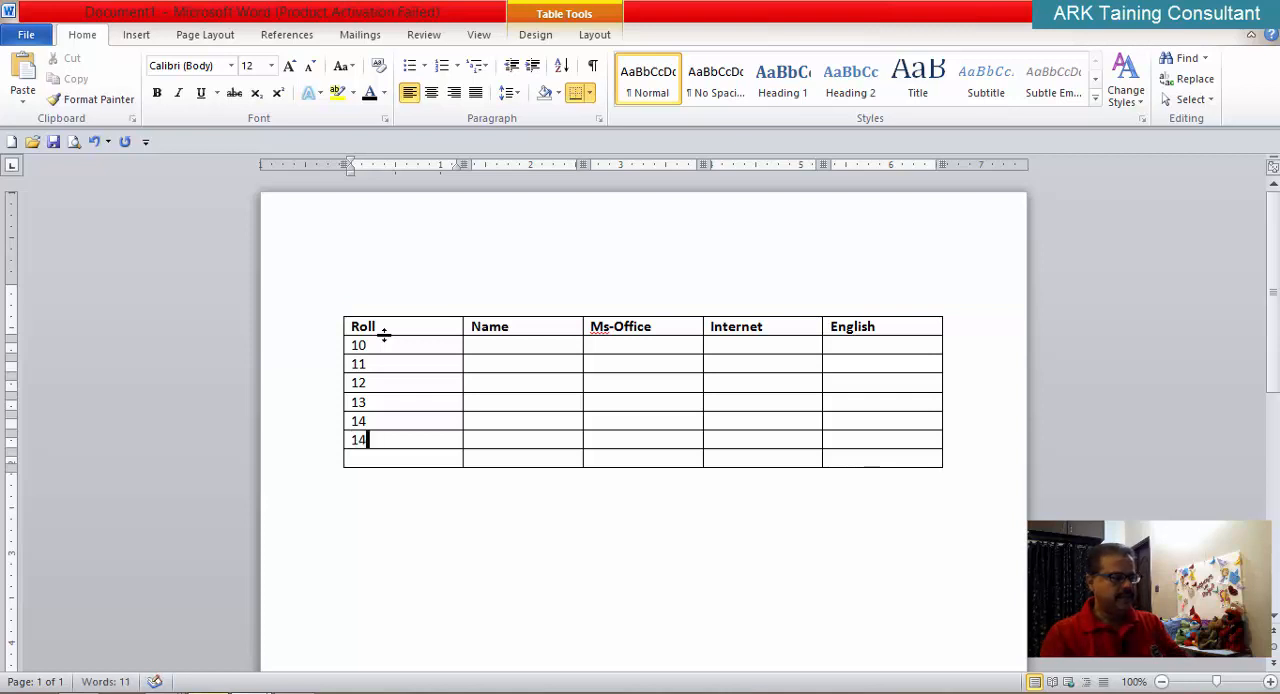
pyautogui.press('BackSpace')
pyautogui.write('5')
pyautogui.press('Tab')
pyautogui.write('1')
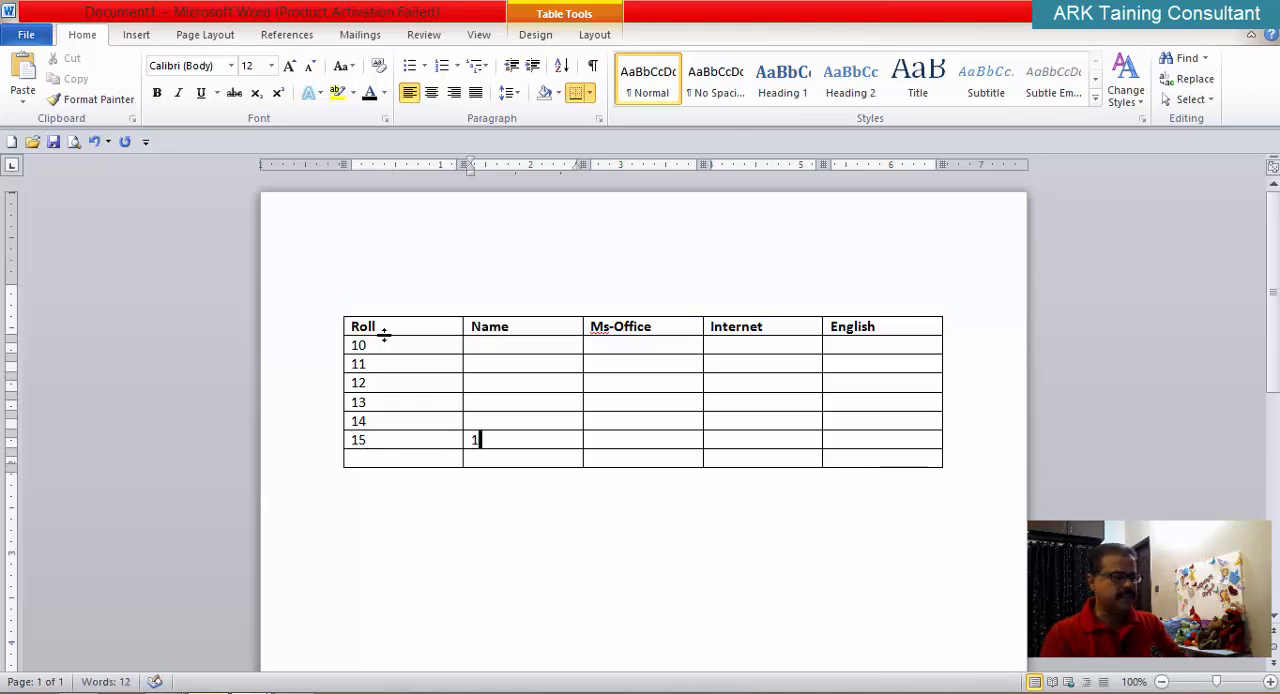
pyautogui.write('6')
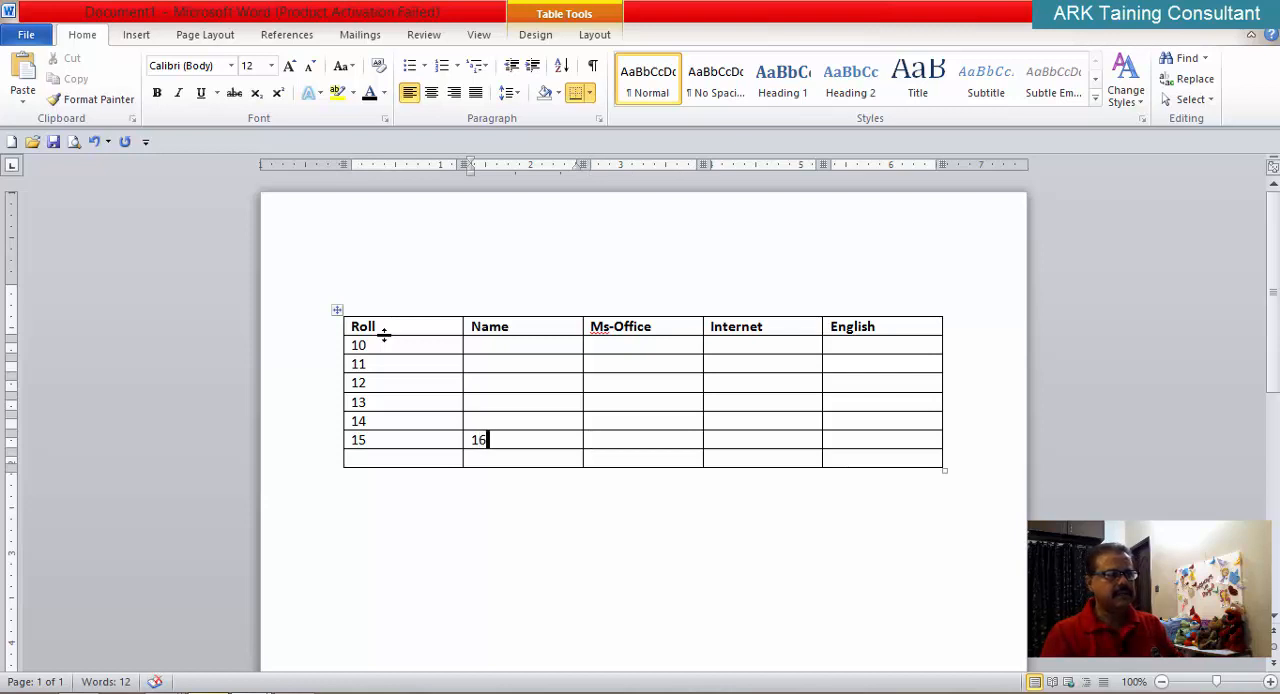
pyautogui.press('BackSpace')
pyautogui.press('BackSpace')
pyautogui.press('Down')
pyautogui.write('16')
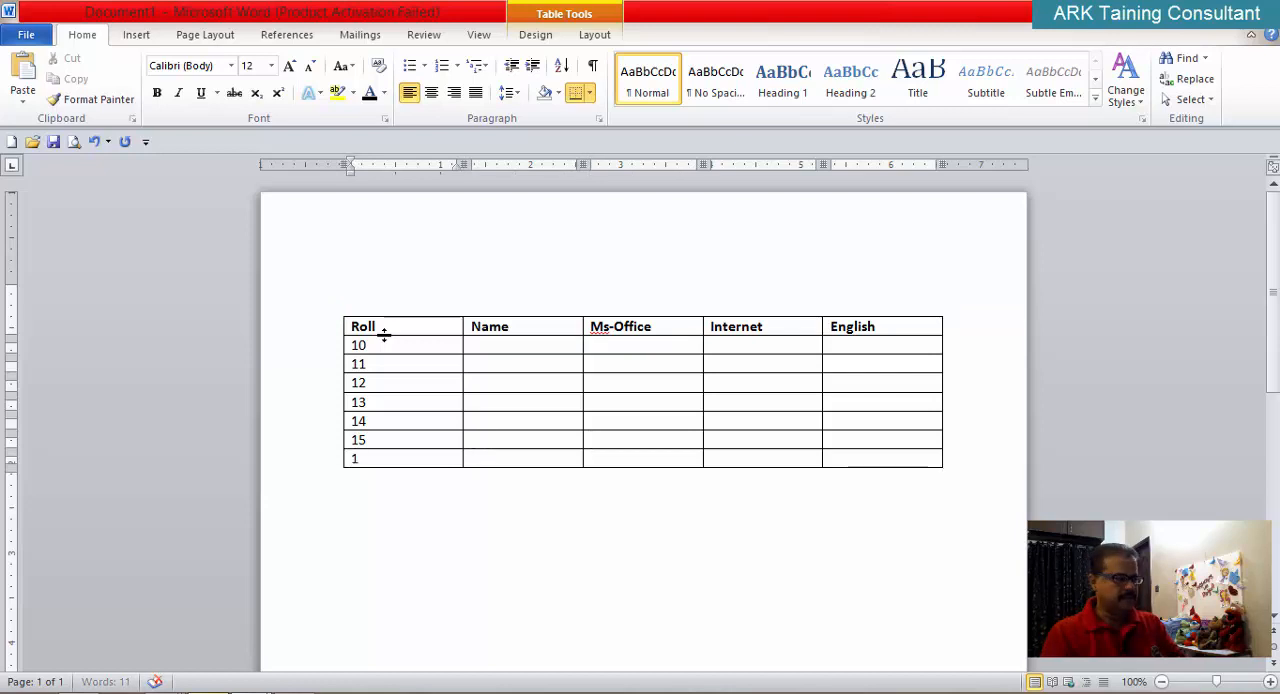
# Step: Enter the students' full names in the Name cells for rolls 10 and 11
pyautogui.press('Up')
pyautogui.press('Up')
pyautogui.press('Up')
pyautogui.press('Up')
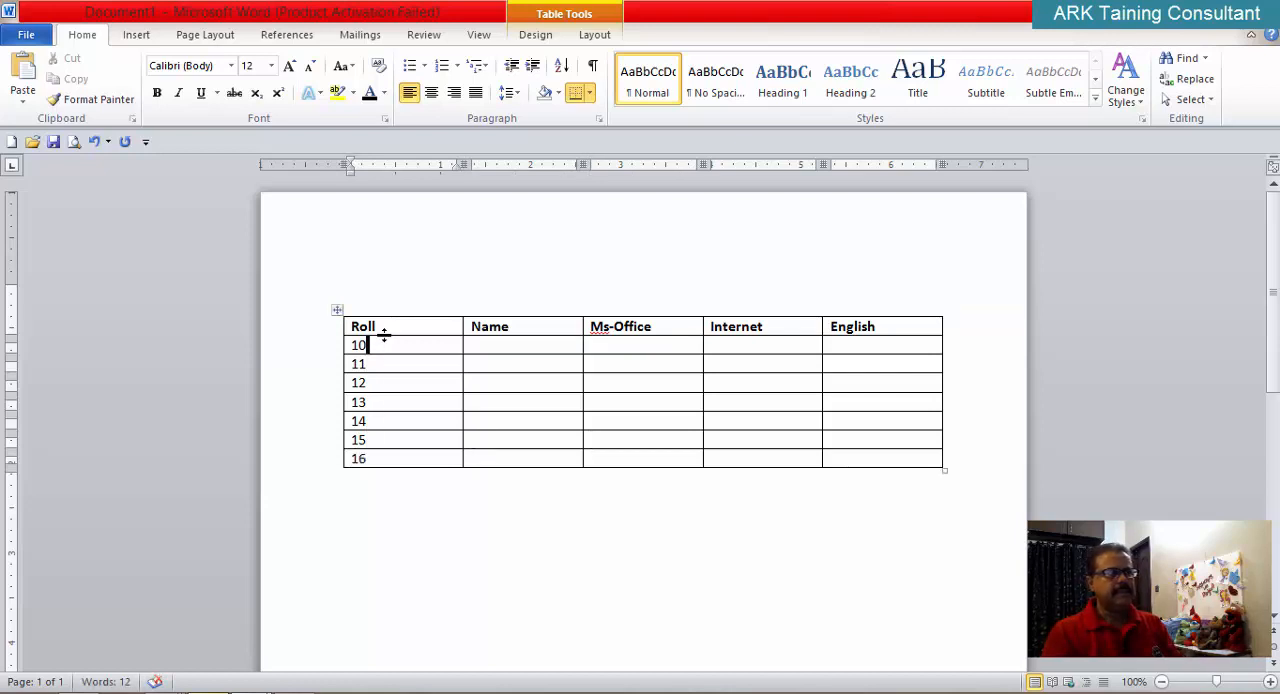
pyautogui.press('Tab')
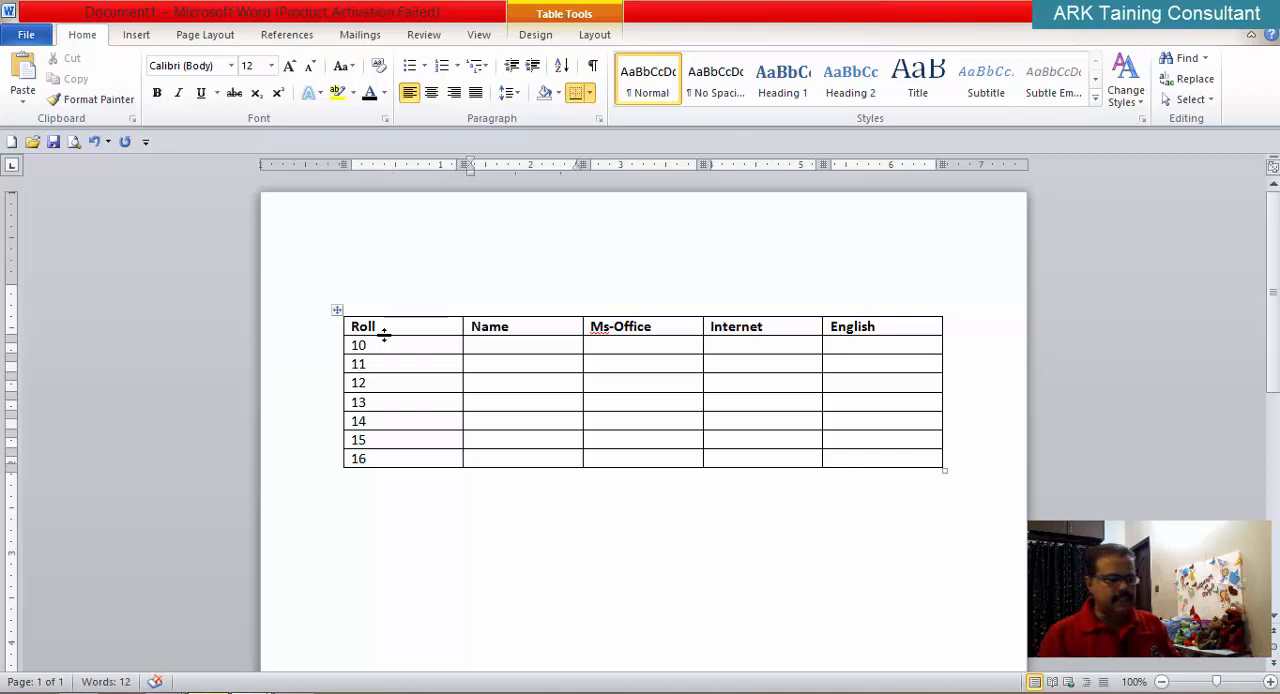
pyautogui.write('Ka')
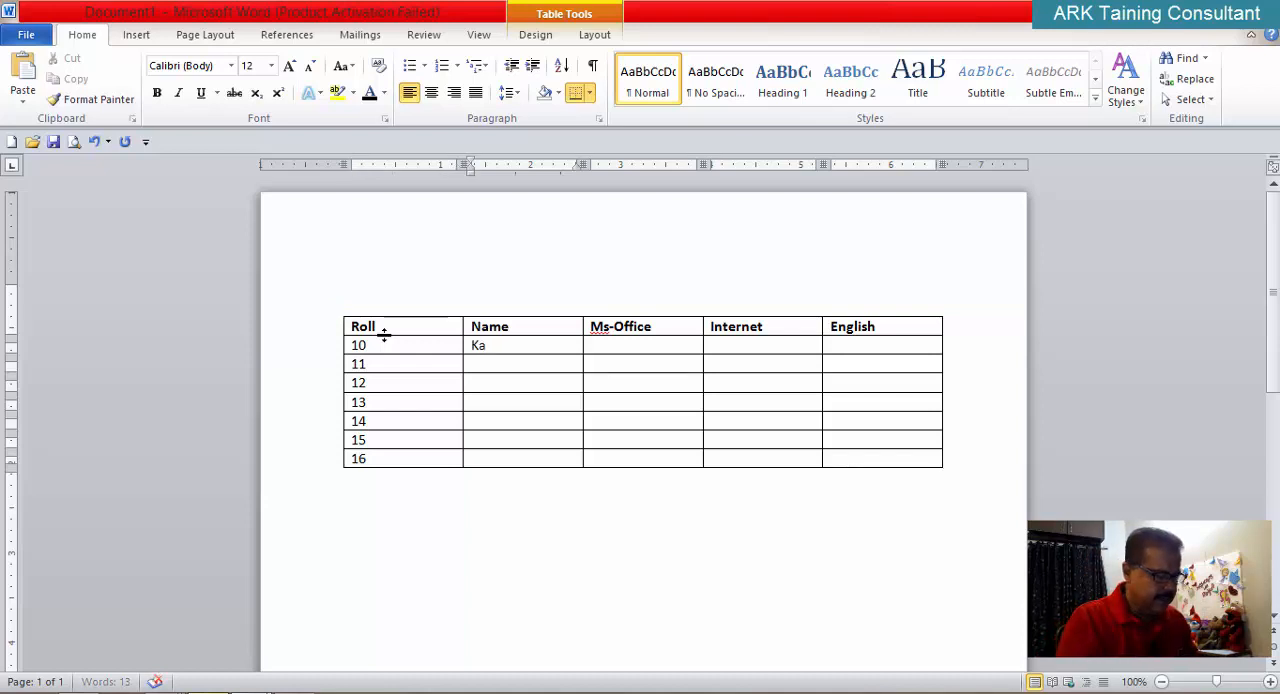
pyautogui.write('shif Ahmed')
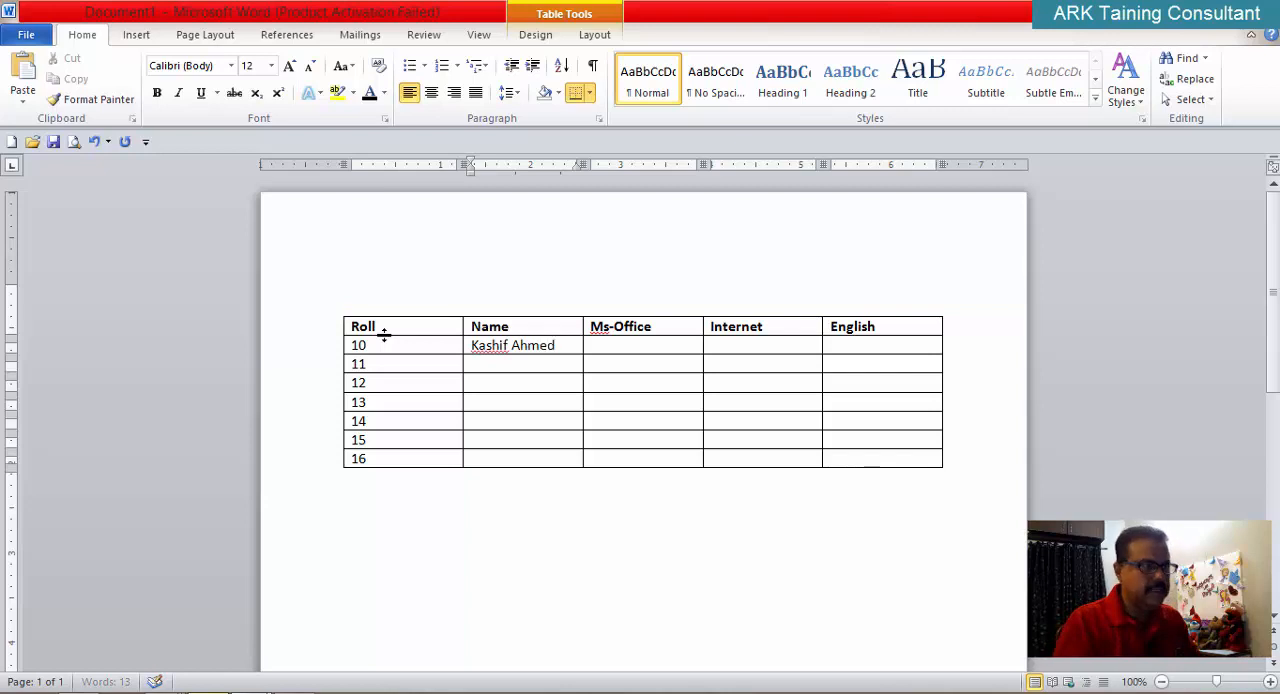
pyautogui.write('N')
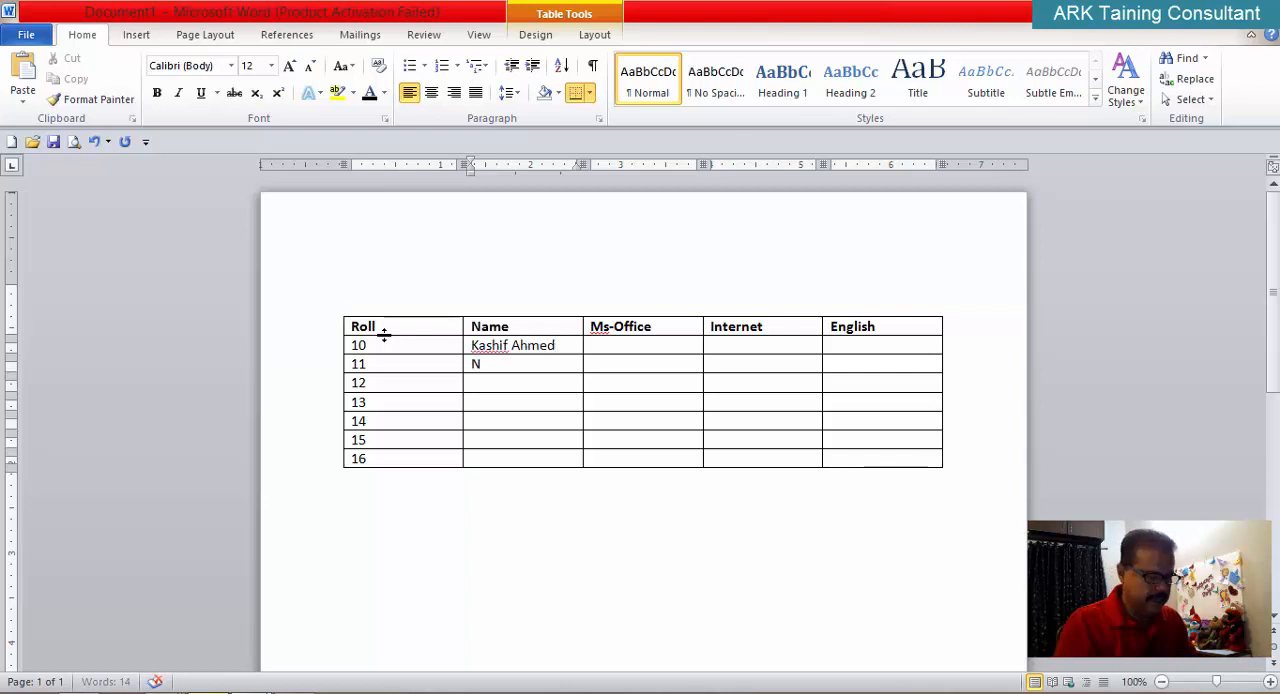
pyautogui.write('oman')
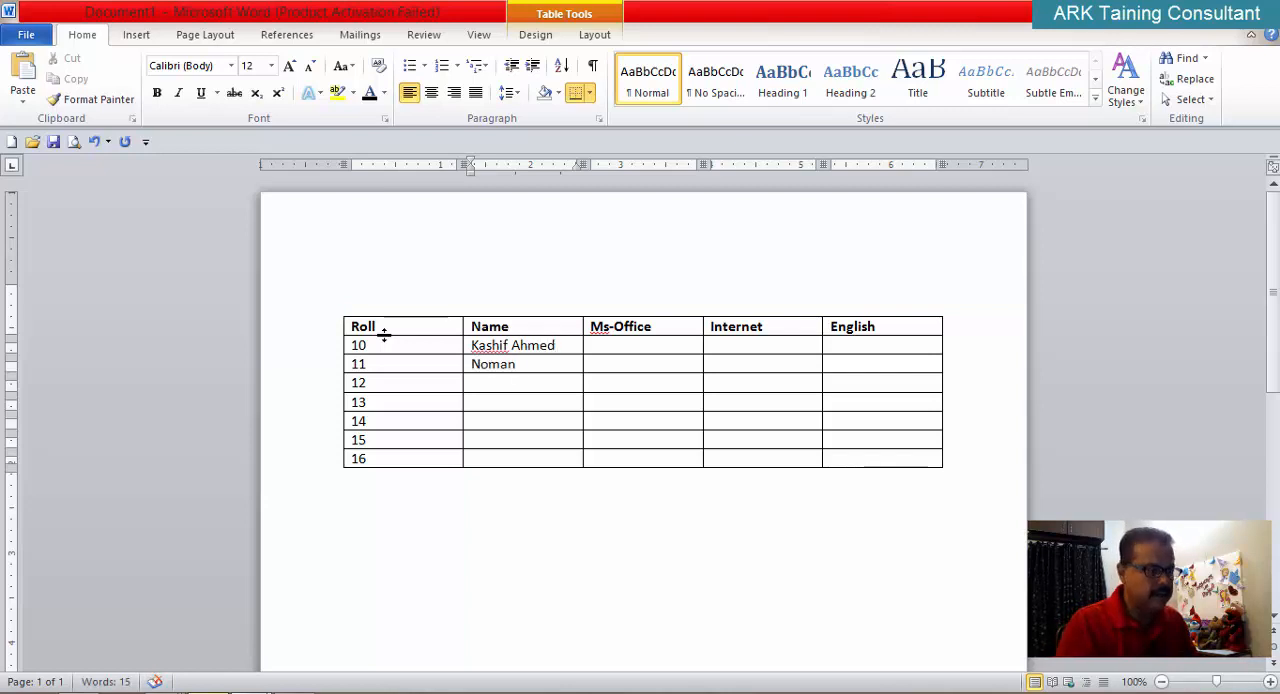
pyautogui.write(' Khan')
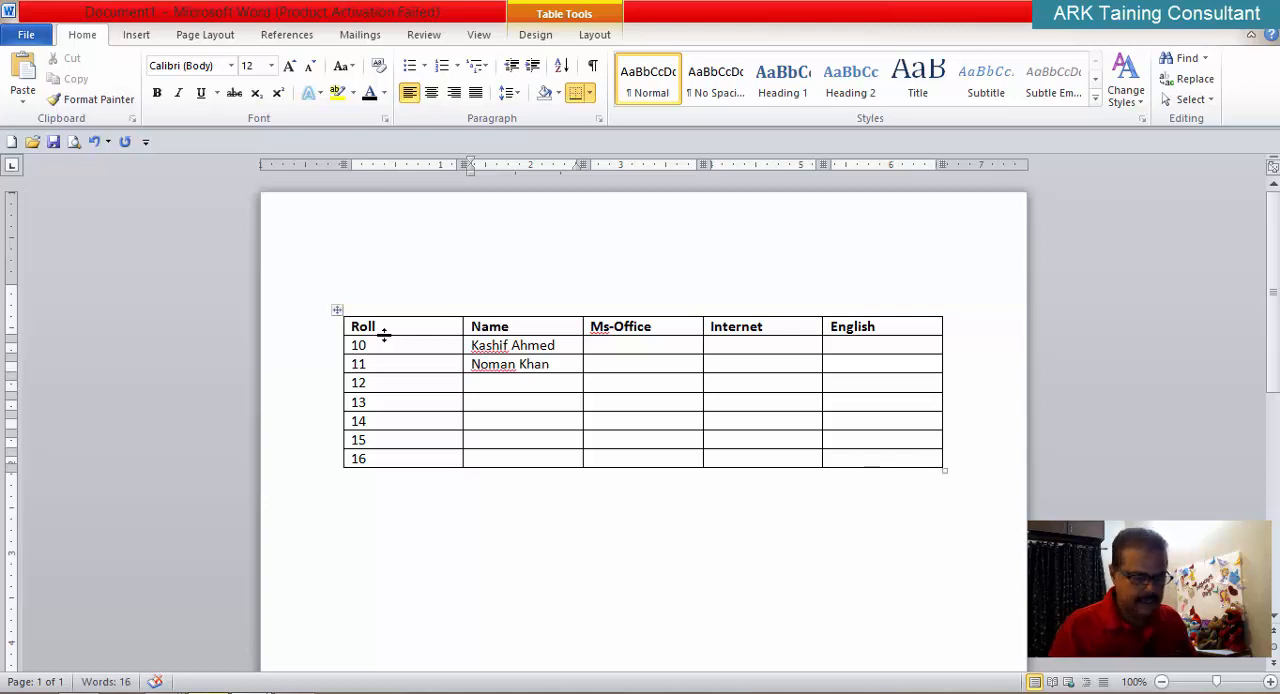
# Step: Fill in the students' names in the Name cells for rolls 12, 13 and 14
pyautogui.press('Down')
pyautogui.write('Ali')
pyautogui.press('Down')
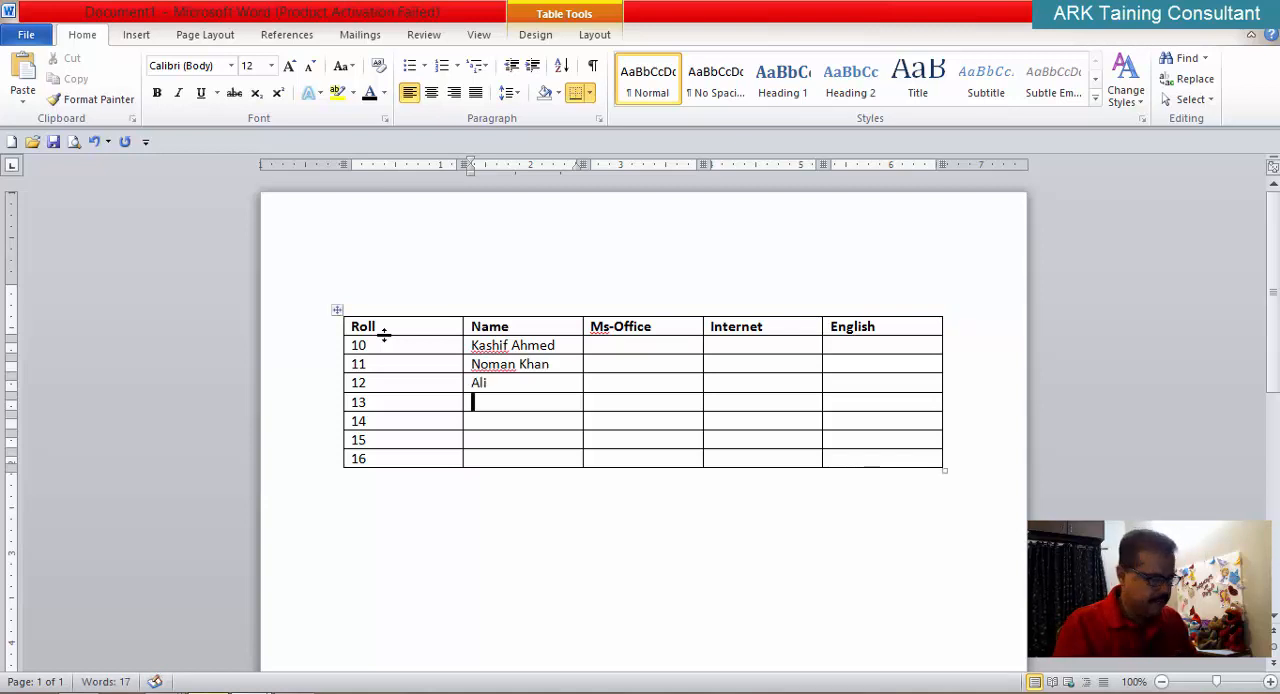
pyautogui.write('Zahid')
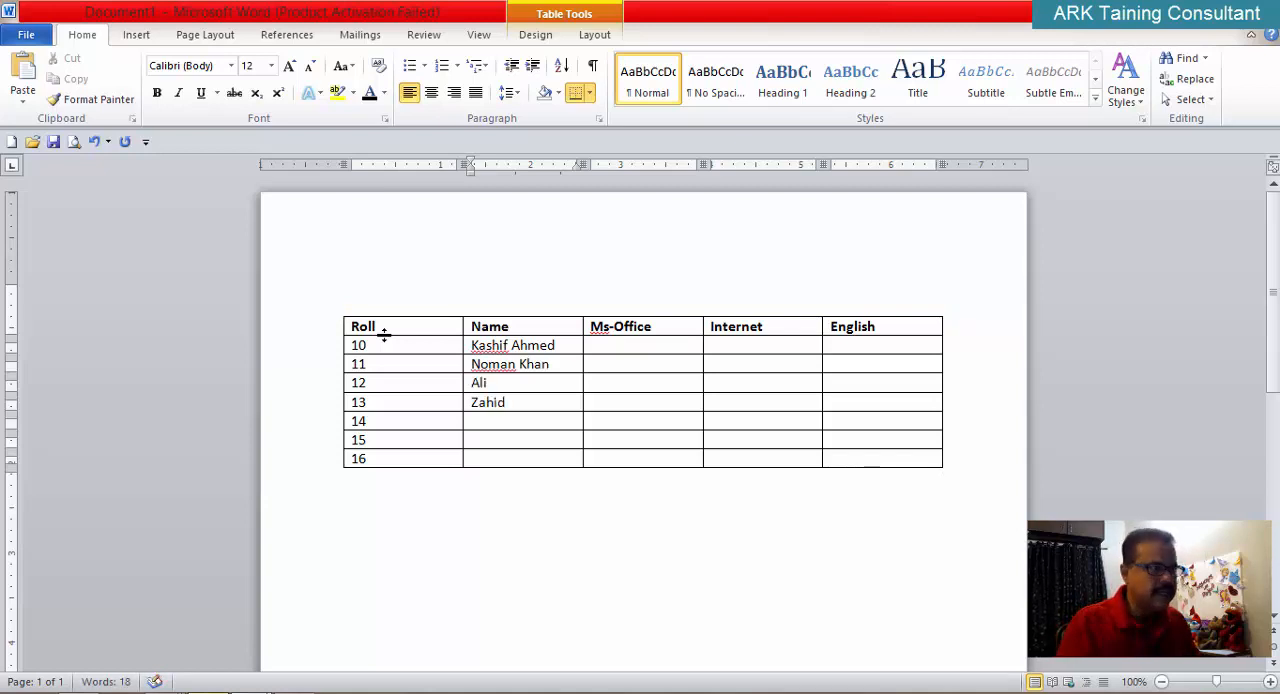
pyautogui.press('Down')
pyautogui.write('Muhamad')
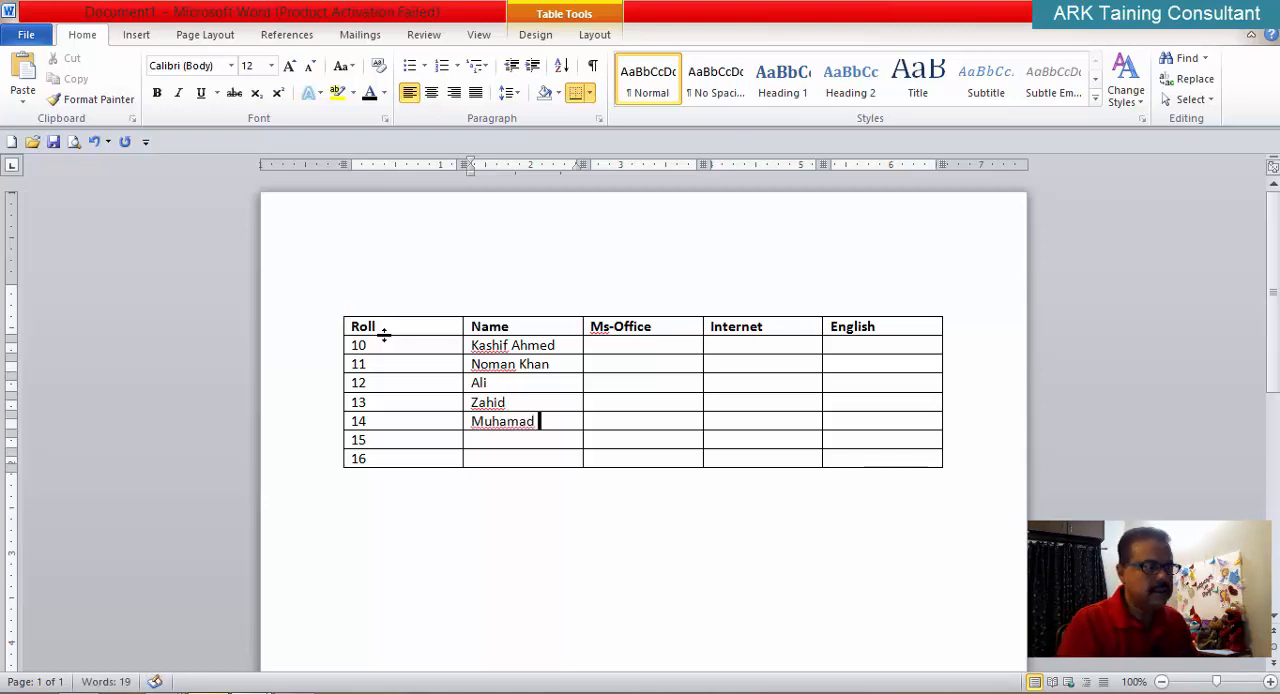
pyautogui.press('BackSpace')
pyautogui.press('BackSpace')
pyautogui.write('m')
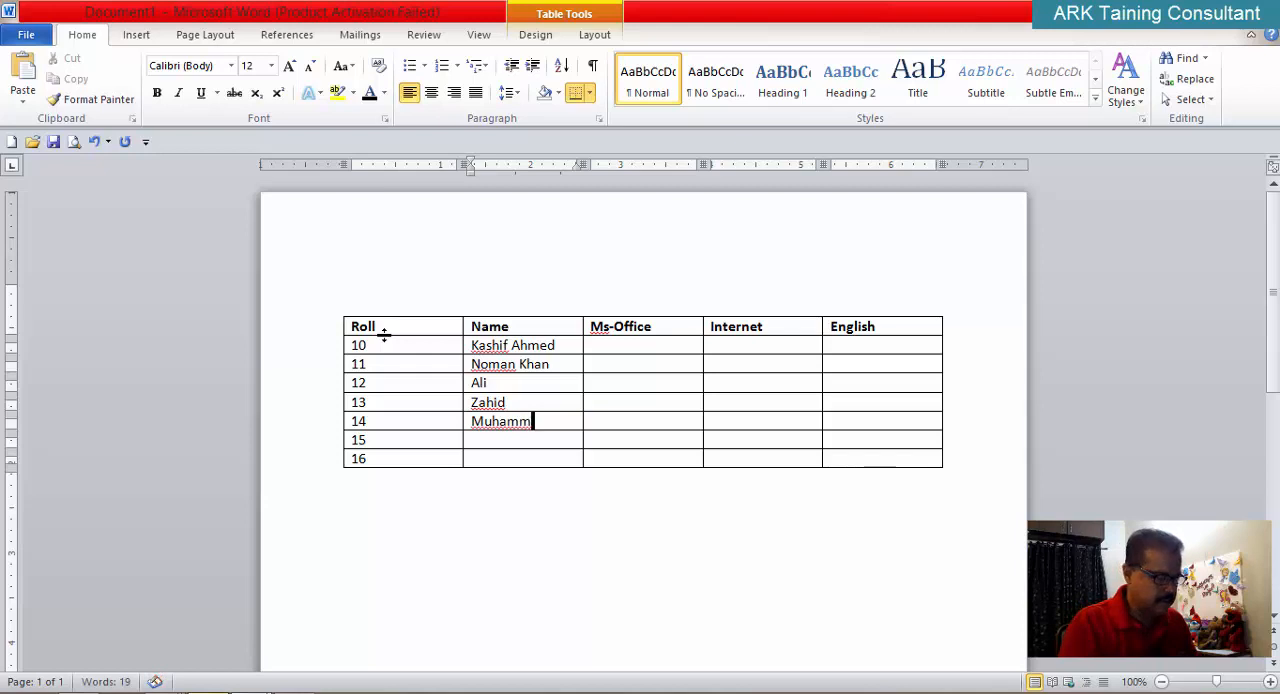
pyautogui.write('ad Rashid')
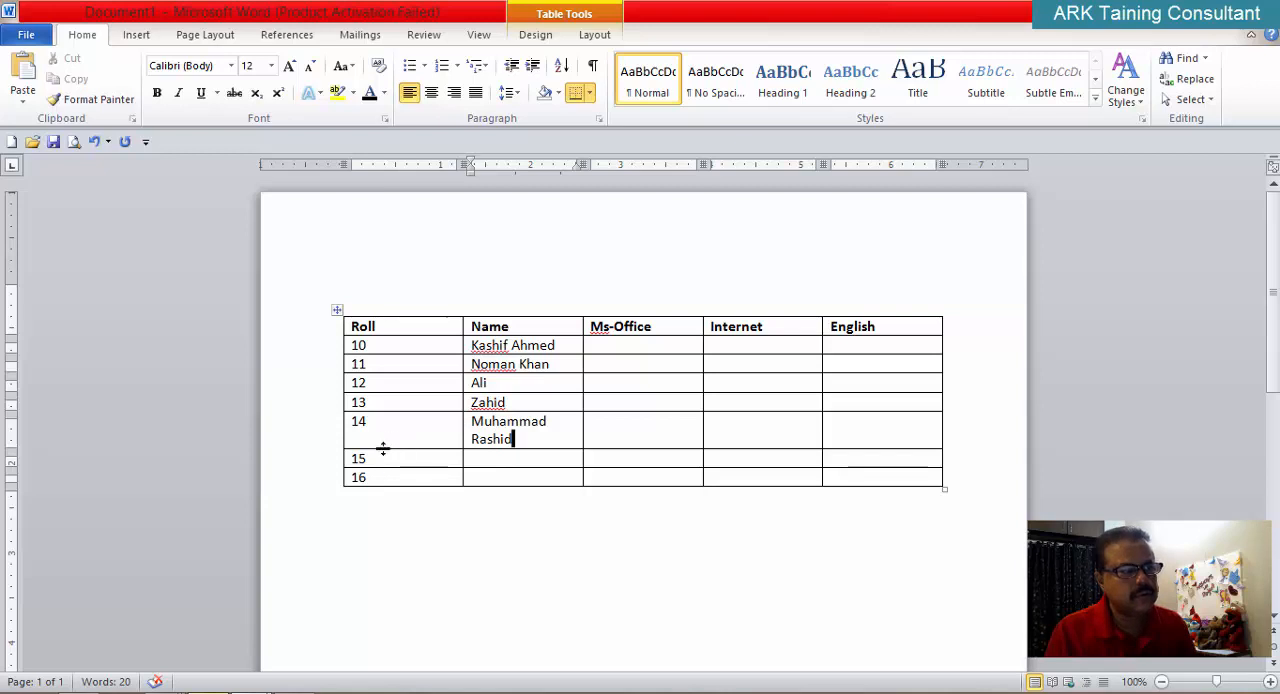
# Step: Enter the students' full names in the last two Name cells, for rolls 15 and 16
pyautogui.click(495, 459)
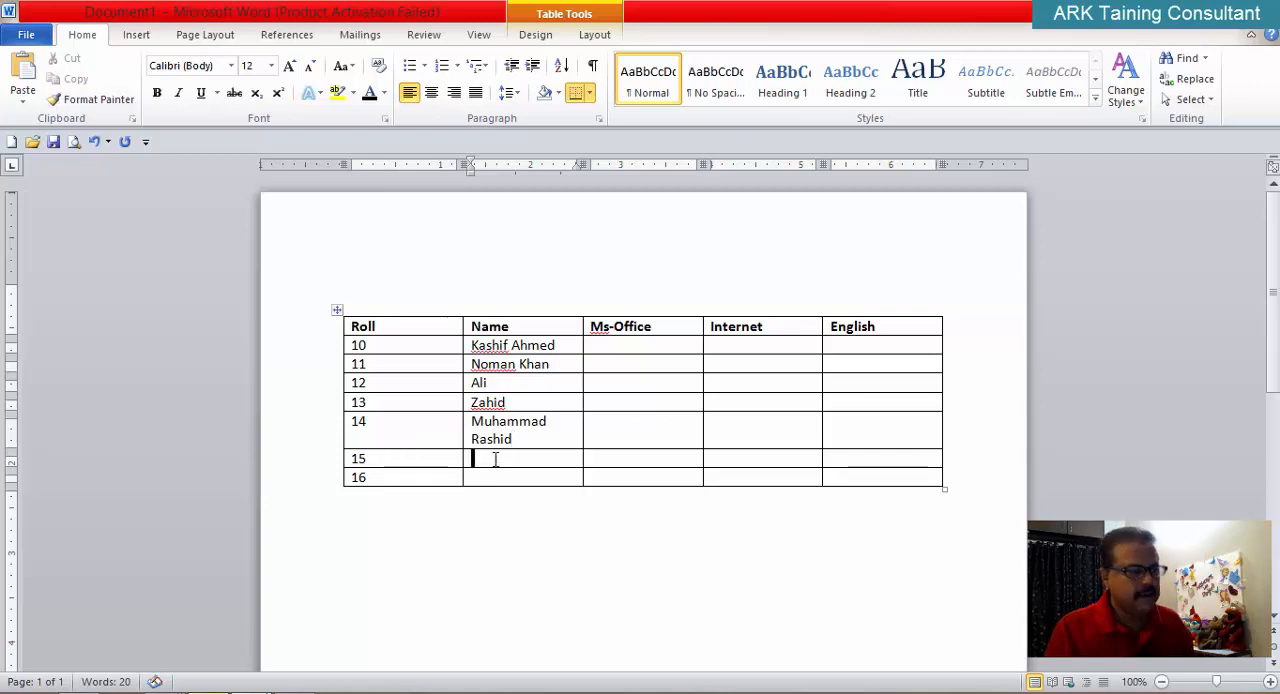
pyautogui.write('Yasir ')
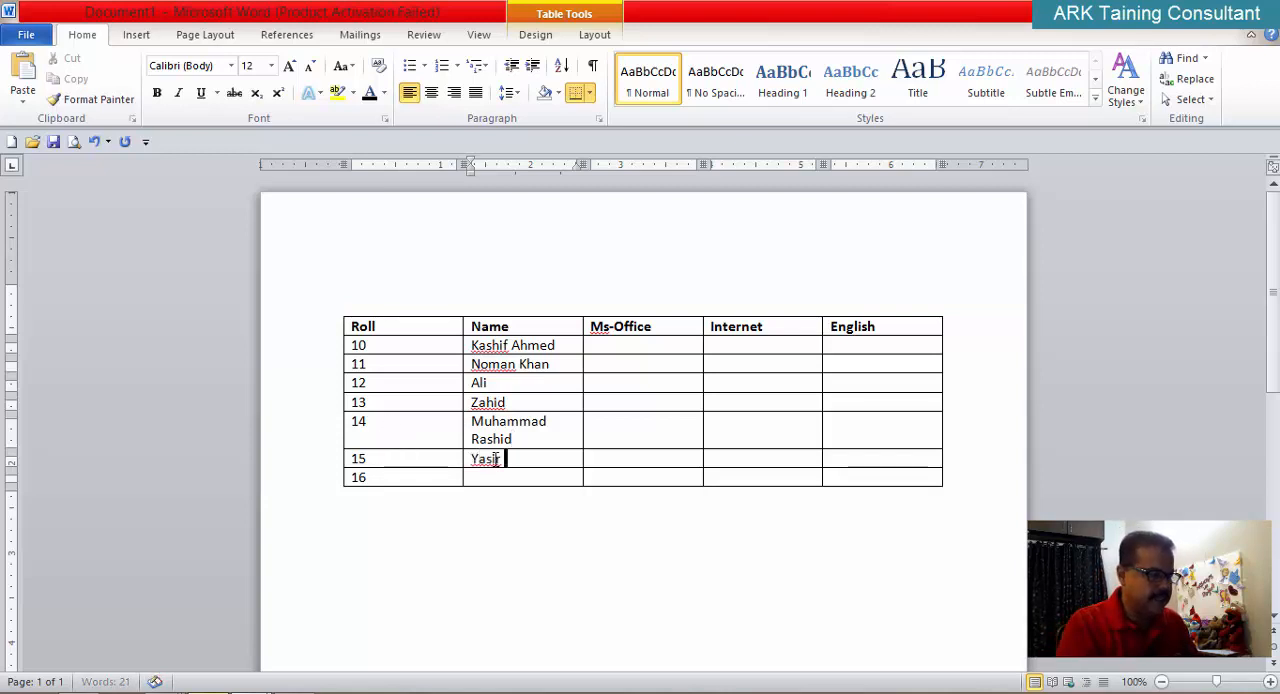
pyautogui.write('Ali')
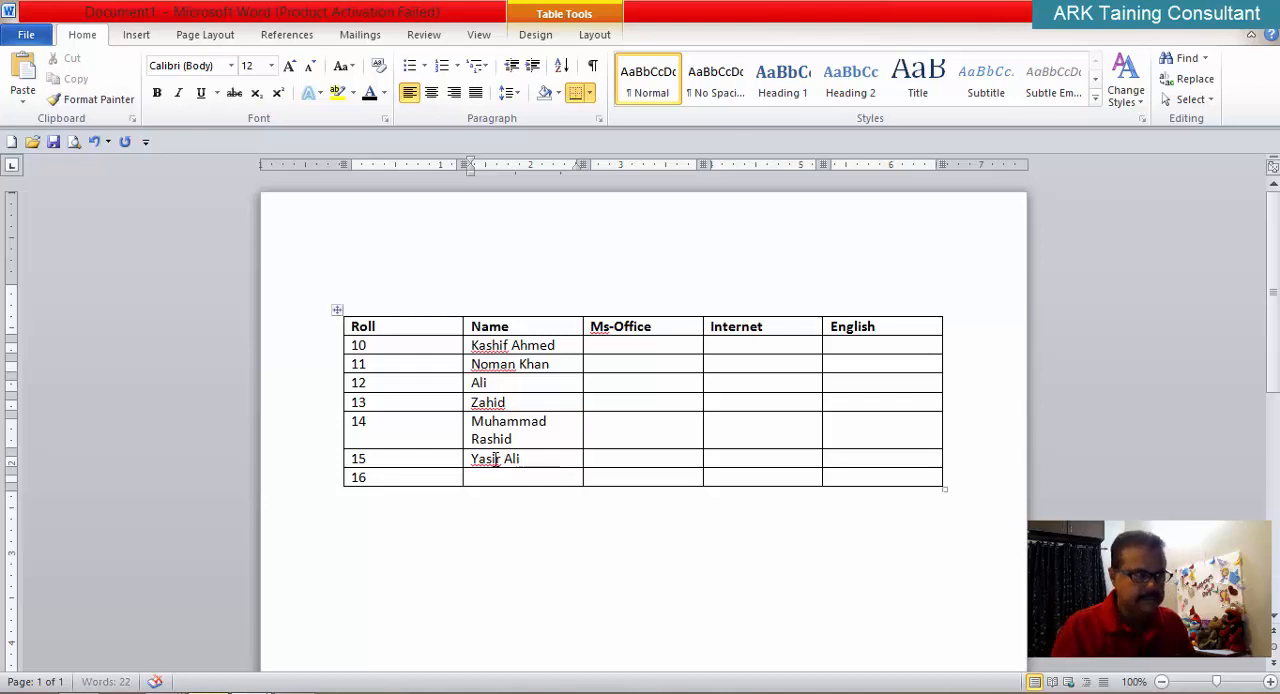
pyautogui.press('Down')
pyautogui.write('J')
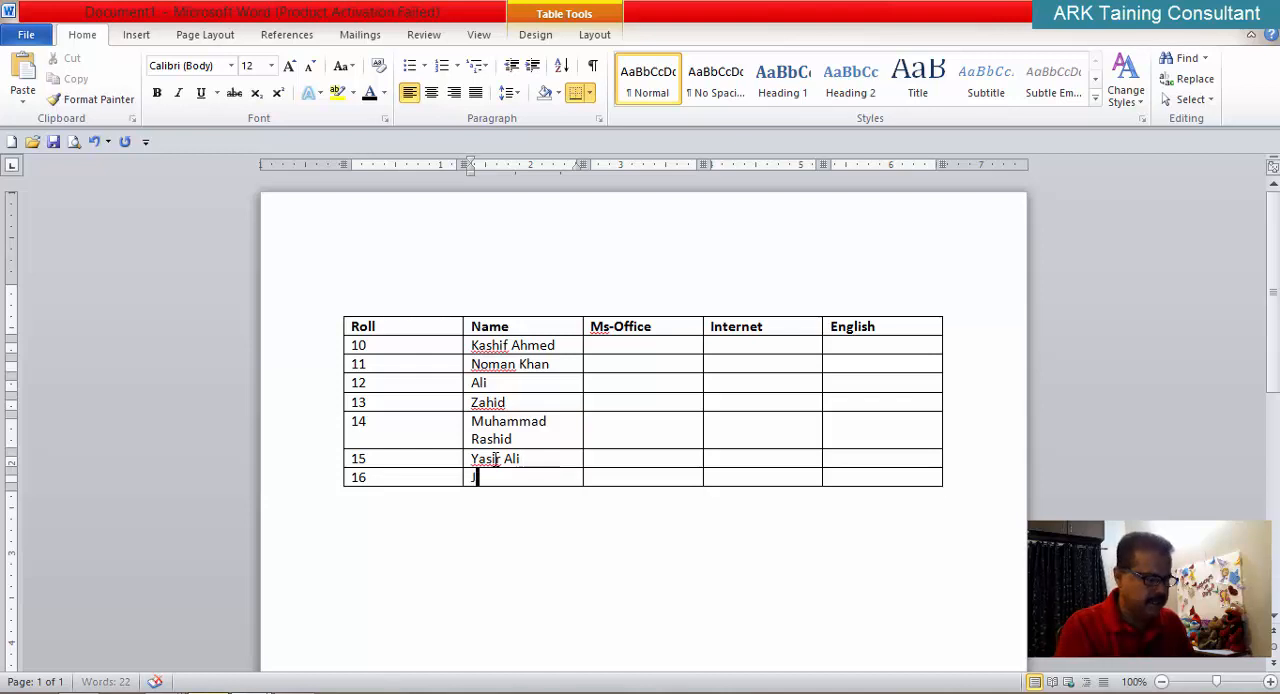
pyautogui.write('aved Ahmed')
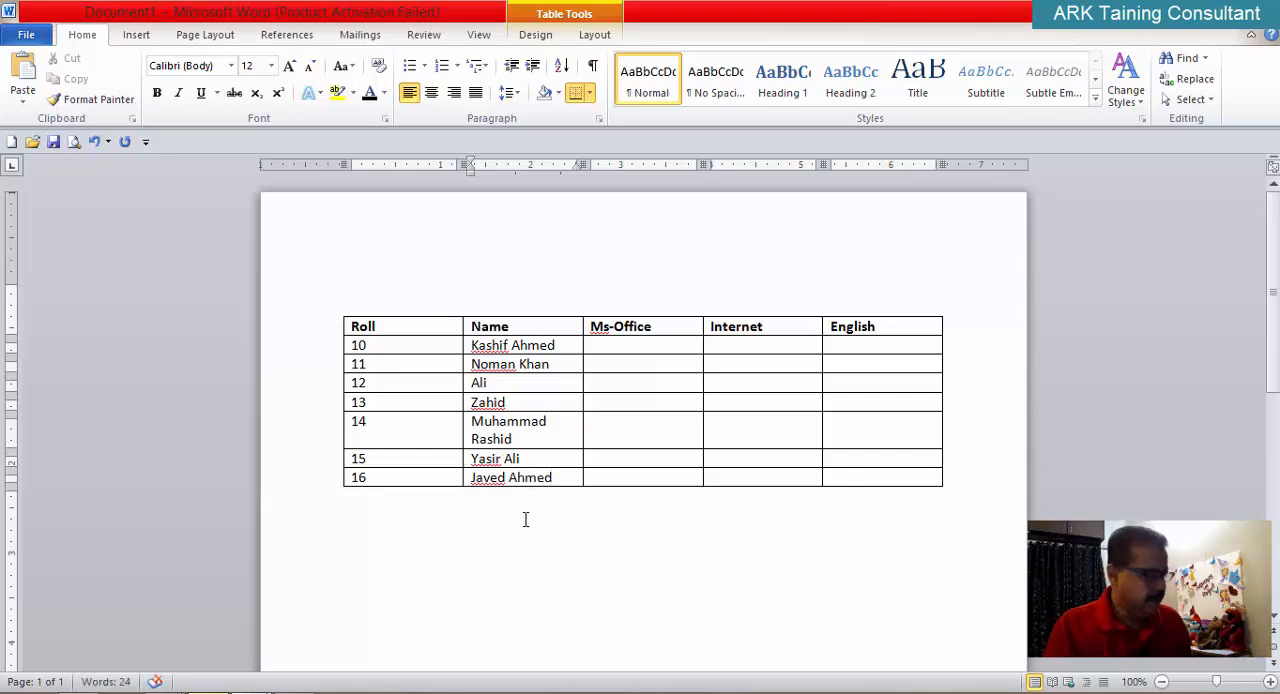
# Step: Enter the Ms-Office marks 45, 65, 23 and 68 for rolls 10 to 13
pyautogui.scroll(1, 525, 519)
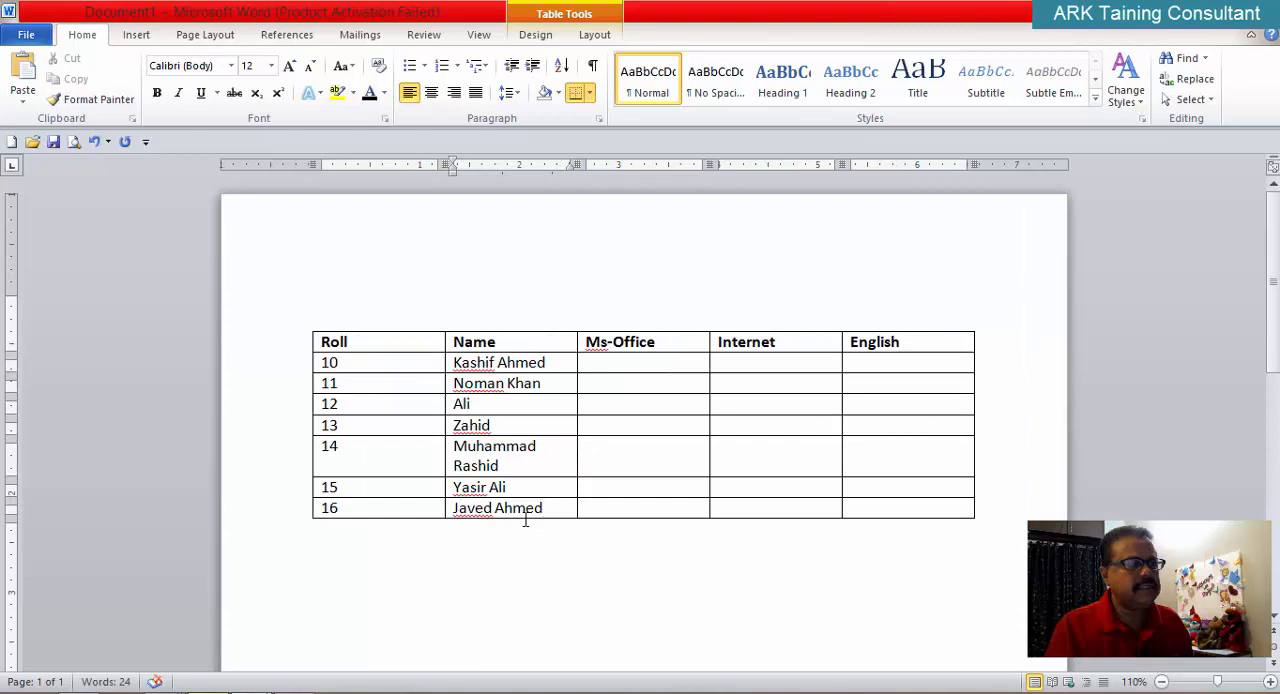
pyautogui.scroll(1, 525, 519)
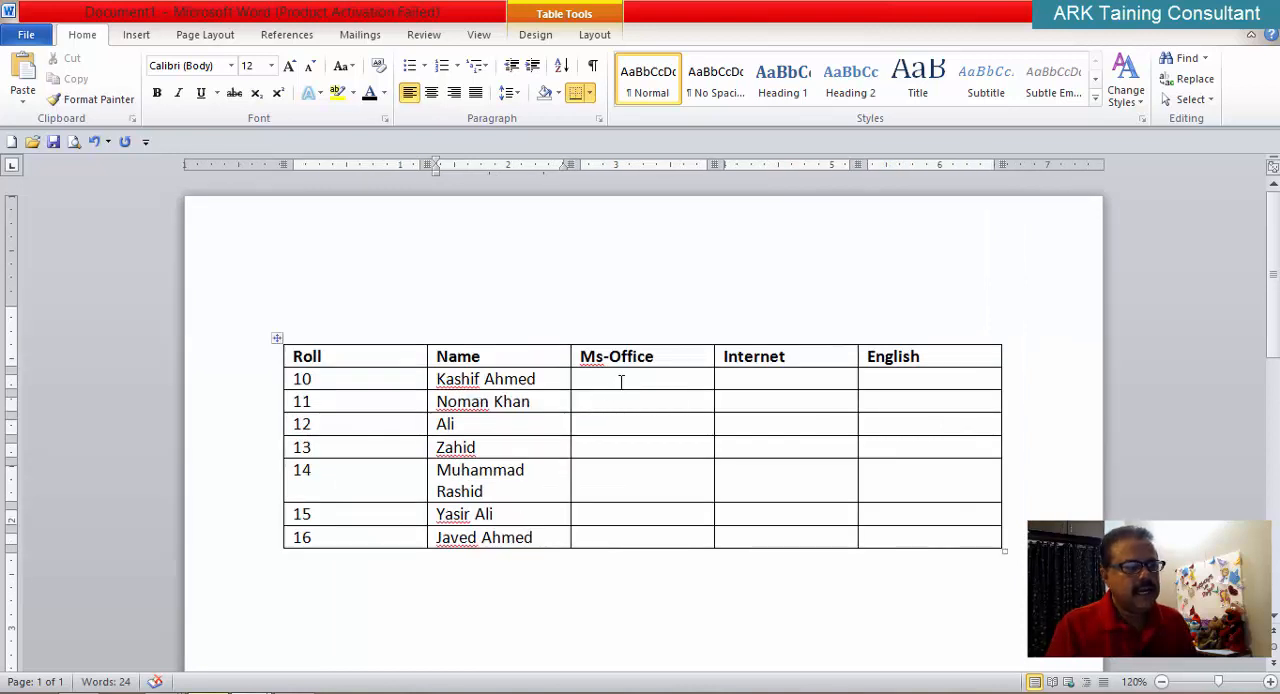
pyautogui.click(622, 380)
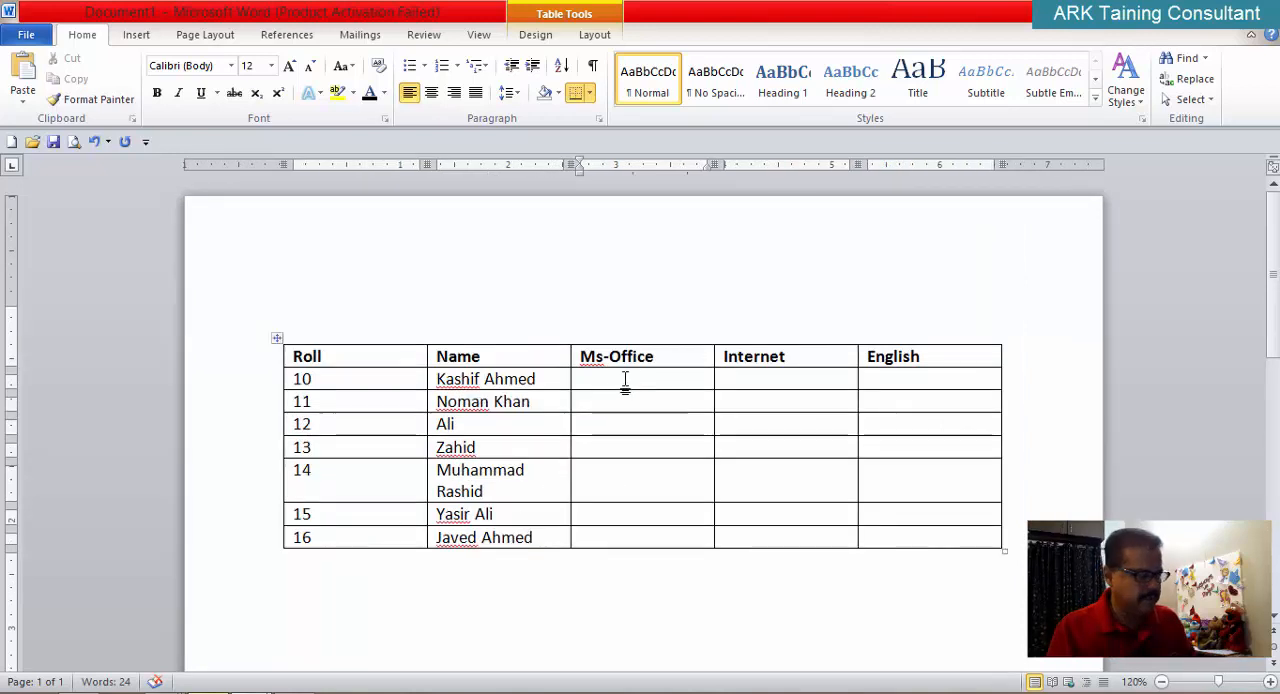
pyautogui.write('45')
pyautogui.press('Down')
pyautogui.write('65')
pyautogui.press('Down')
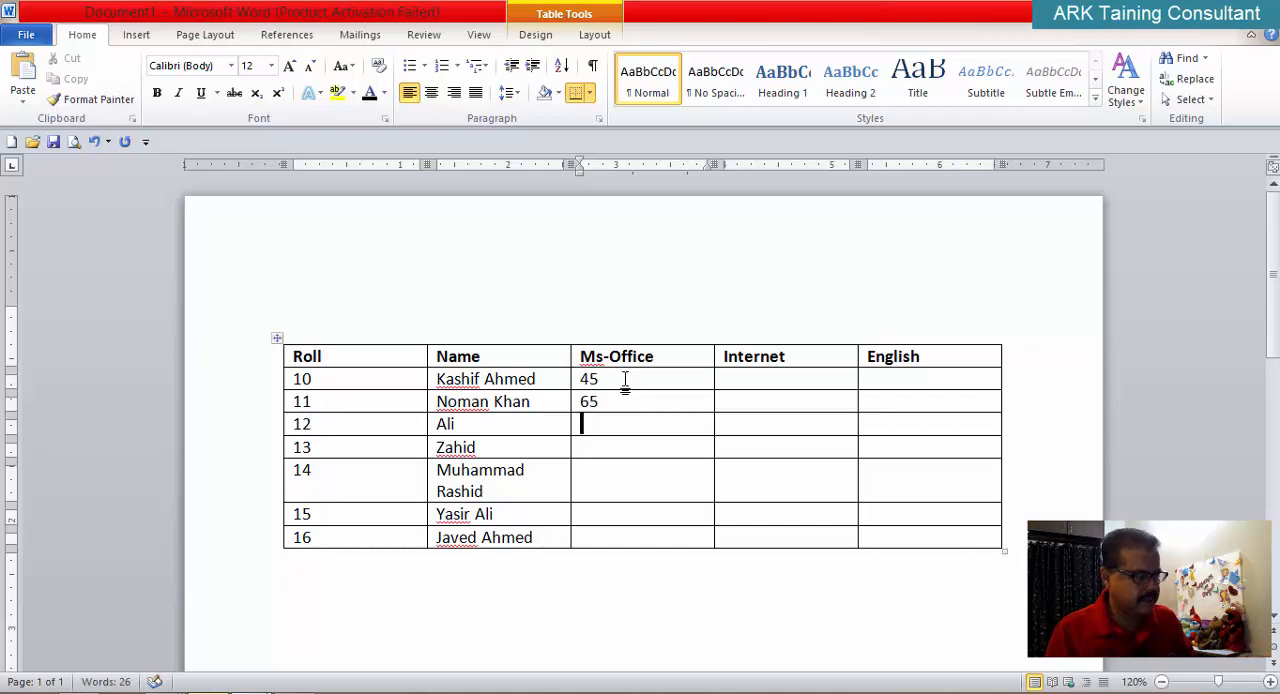
pyautogui.write('23')
pyautogui.press('Down')
pyautogui.write('68')
pyautogui.press('Down')
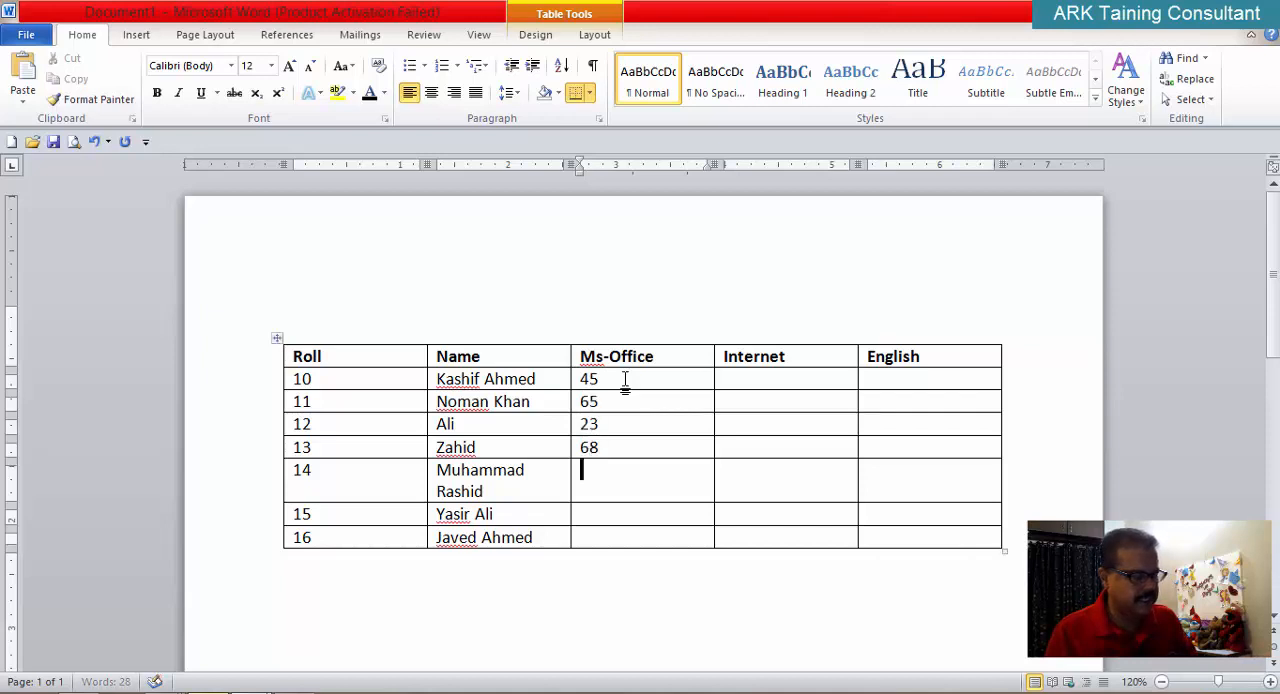
# Step: Enter the Ms-Office marks 76, 44 and 67 for rolls 14 to 16
pyautogui.write('76')
pyautogui.press('Down')
pyautogui.write('44')
pyautogui.press('Down')
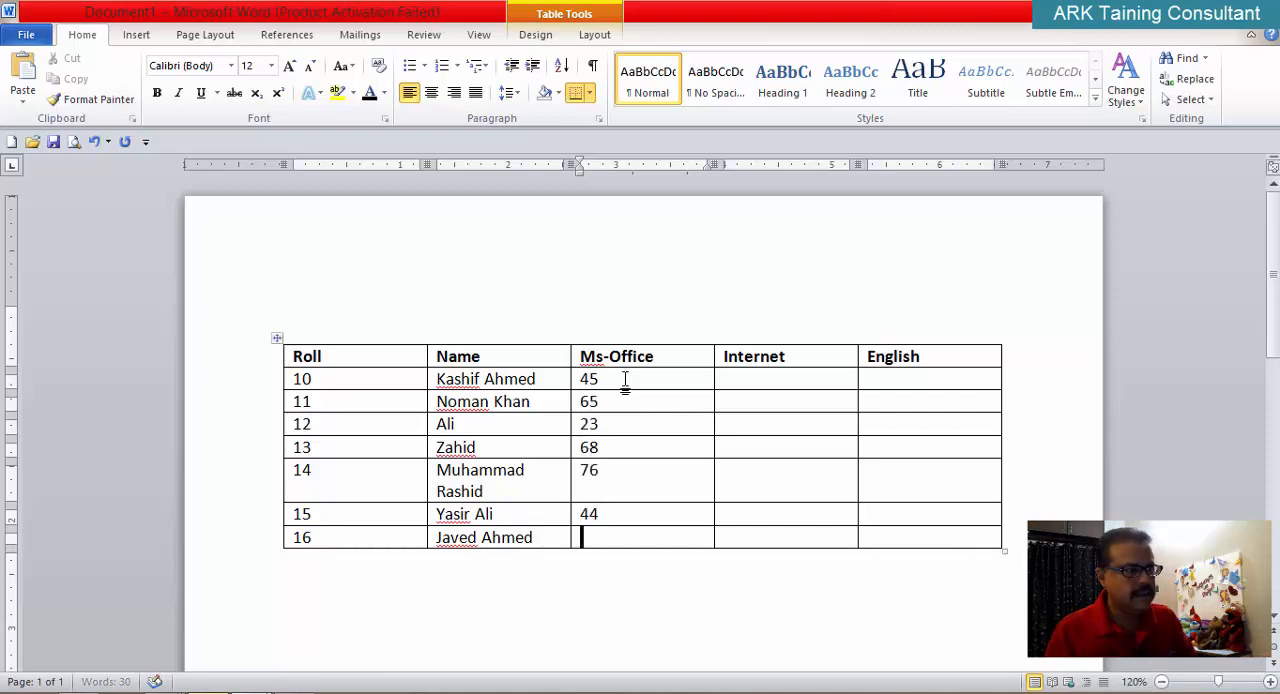
pyautogui.write('67')
# Step: Enter the Internet marks 45, 65, 34 and 54 for rolls 10 to 13
pyautogui.press('Up')
pyautogui.press('Up')
pyautogui.press('Up')
pyautogui.press('Up')
pyautogui.press('Up')
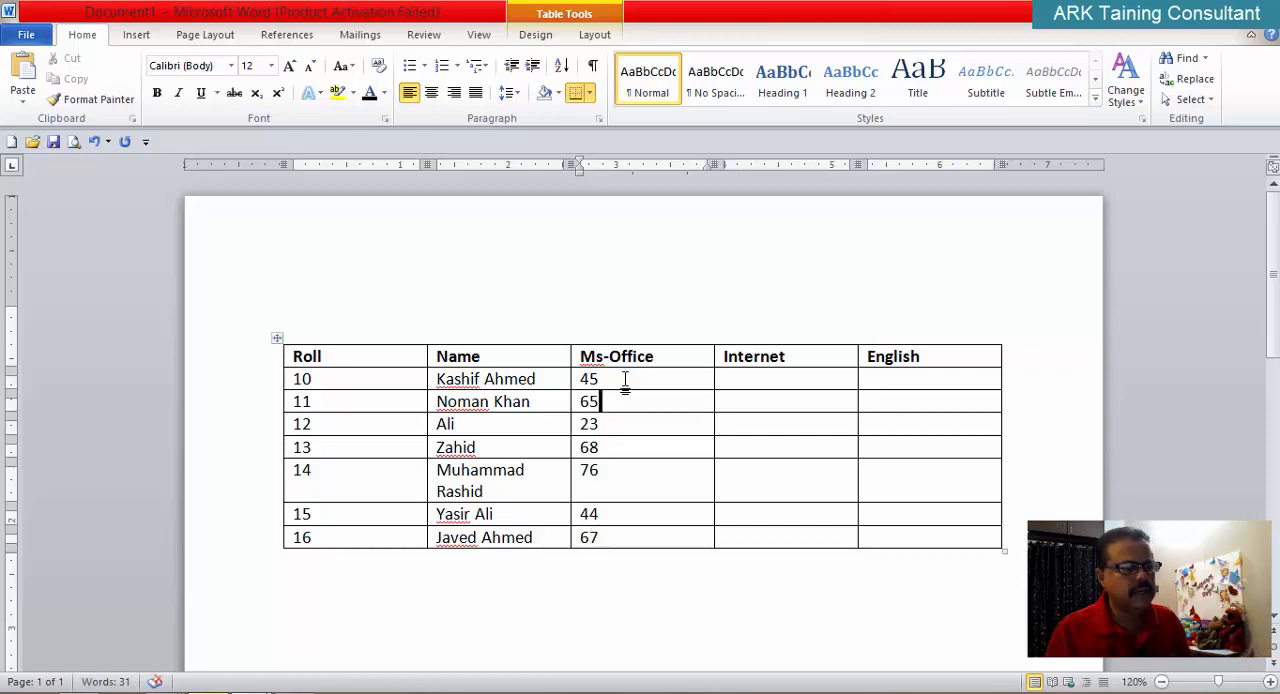
pyautogui.press('Tab')
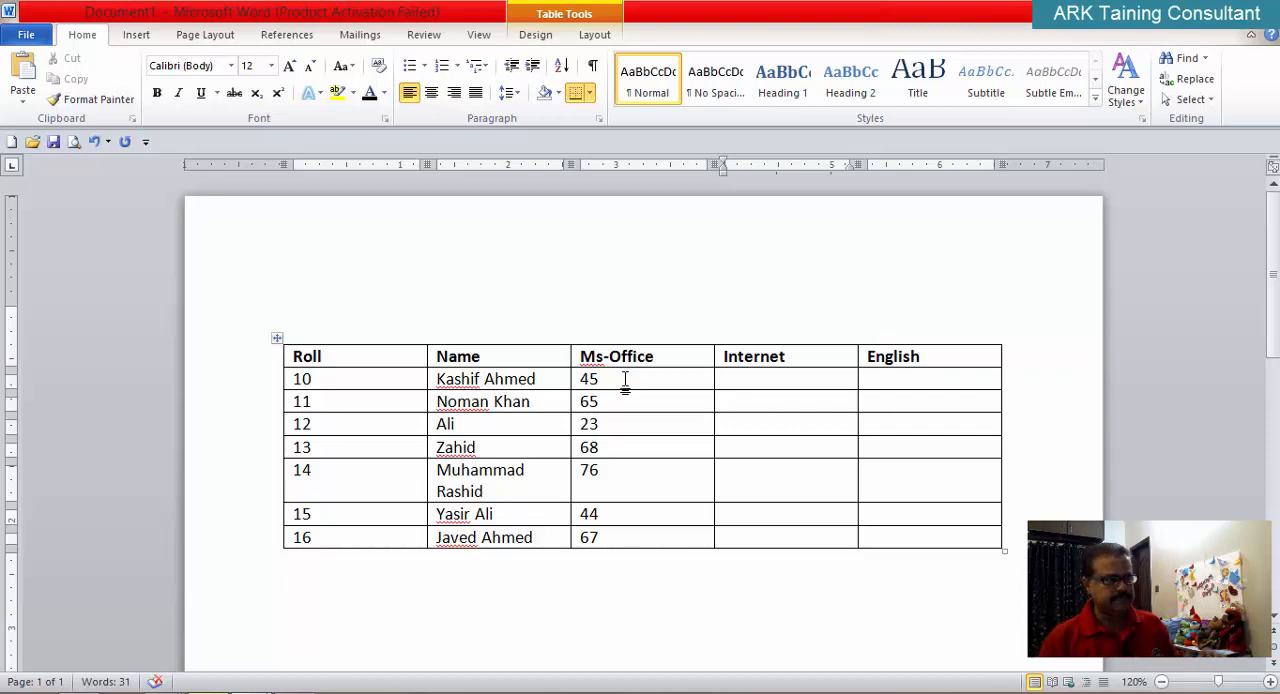
pyautogui.press('Up')
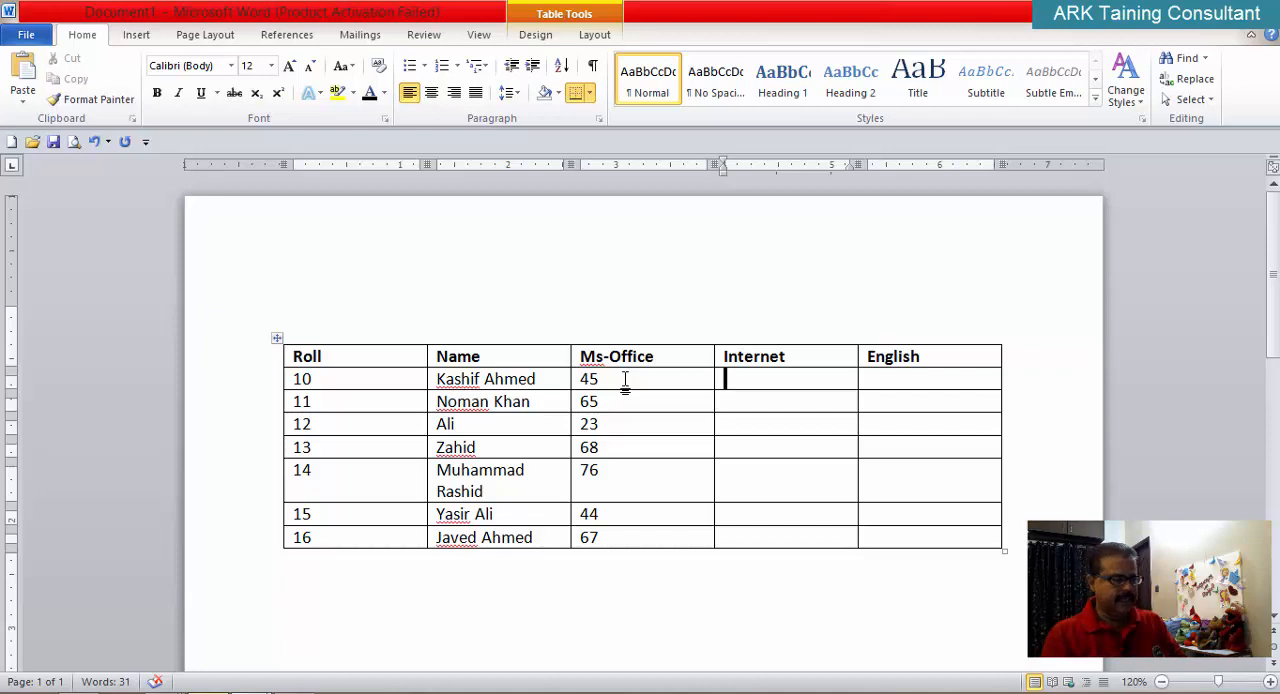
pyautogui.write('45')
pyautogui.press('Down')
pyautogui.write('65')
pyautogui.press('Down')
pyautogui.write('34')
pyautogui.press('Down')
pyautogui.write('54')
# Step: Enter the Internet marks 23, 43 and 55 for rolls 14 to 16
pyautogui.press('Down')
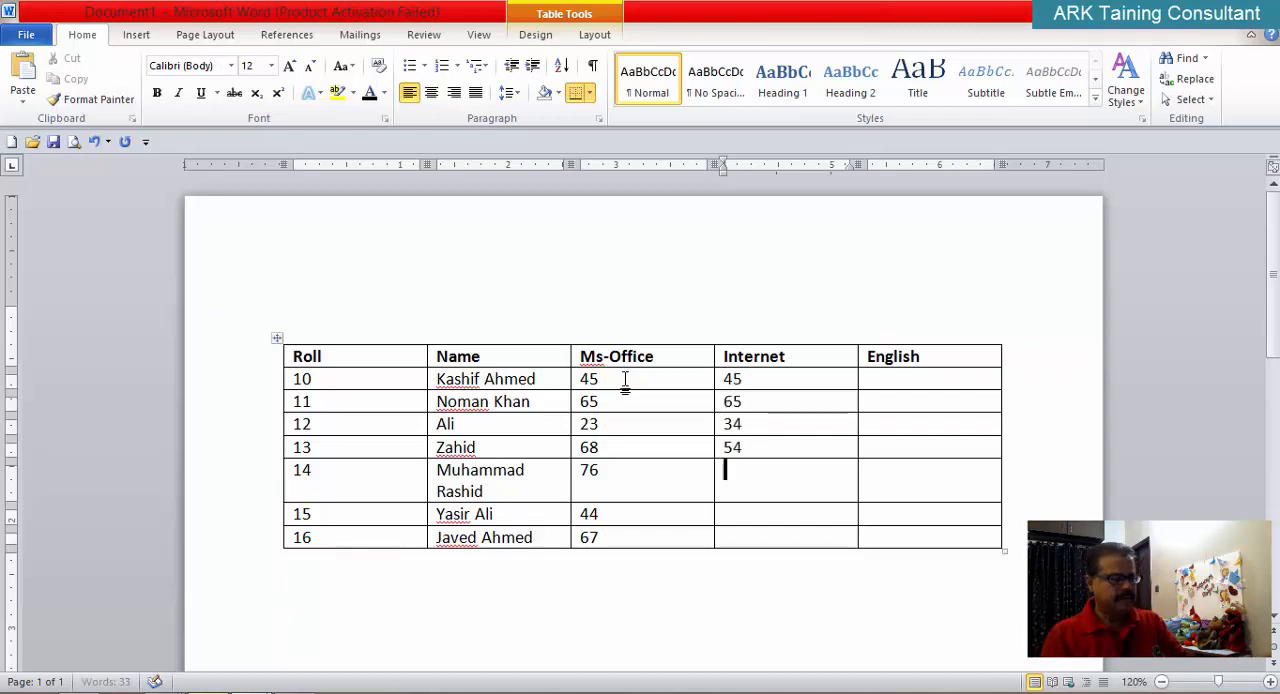
pyautogui.write('23')
pyautogui.press('Down')
pyautogui.write('43')
pyautogui.press('Down')
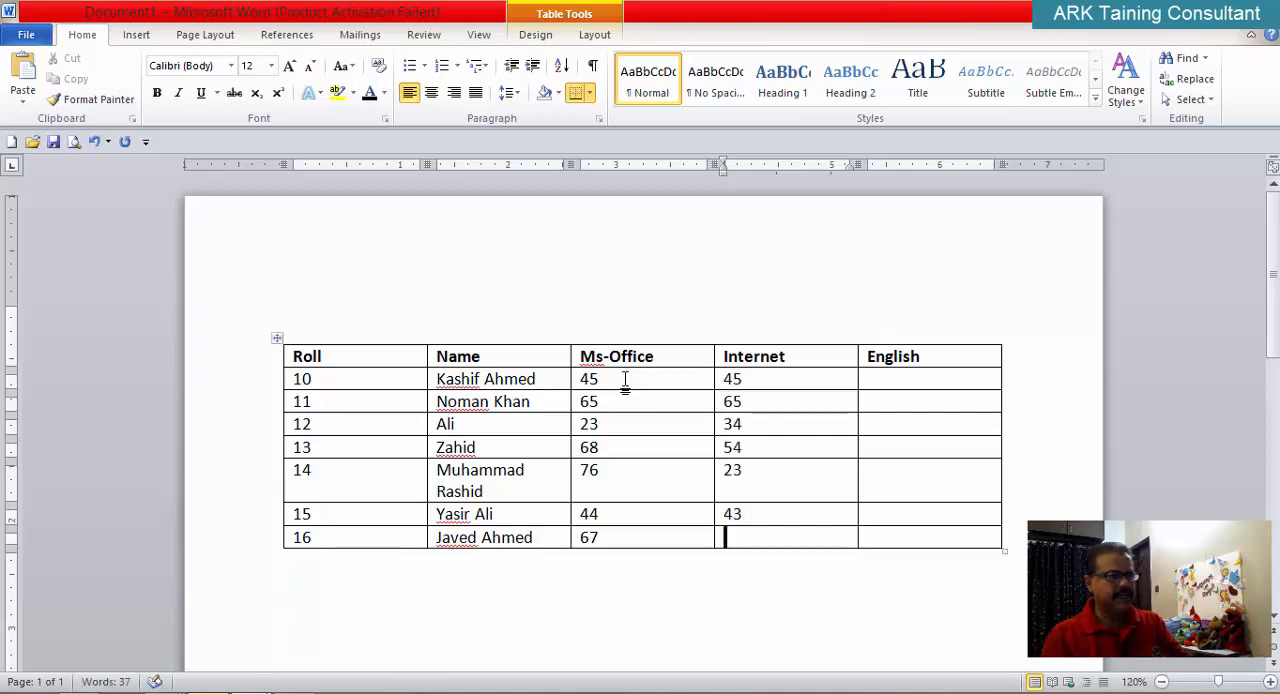
pyautogui.write('55')
# Step: Enter the English marks 645, 23, 43 and 54 for rolls 10 to 13
pyautogui.press('Up')
pyautogui.press('Up')
pyautogui.press('Up')
pyautogui.press('Up')
pyautogui.press('Up')
pyautogui.press('Up')
pyautogui.press('Tab')
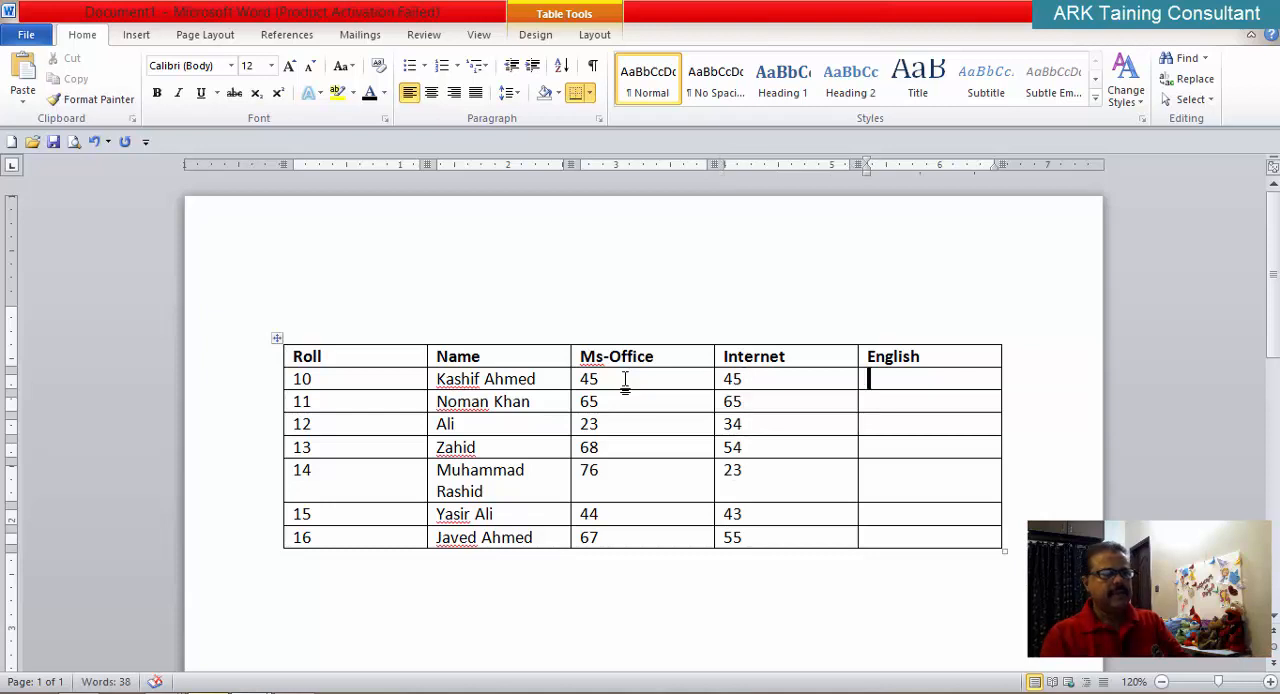
pyautogui.write('645')
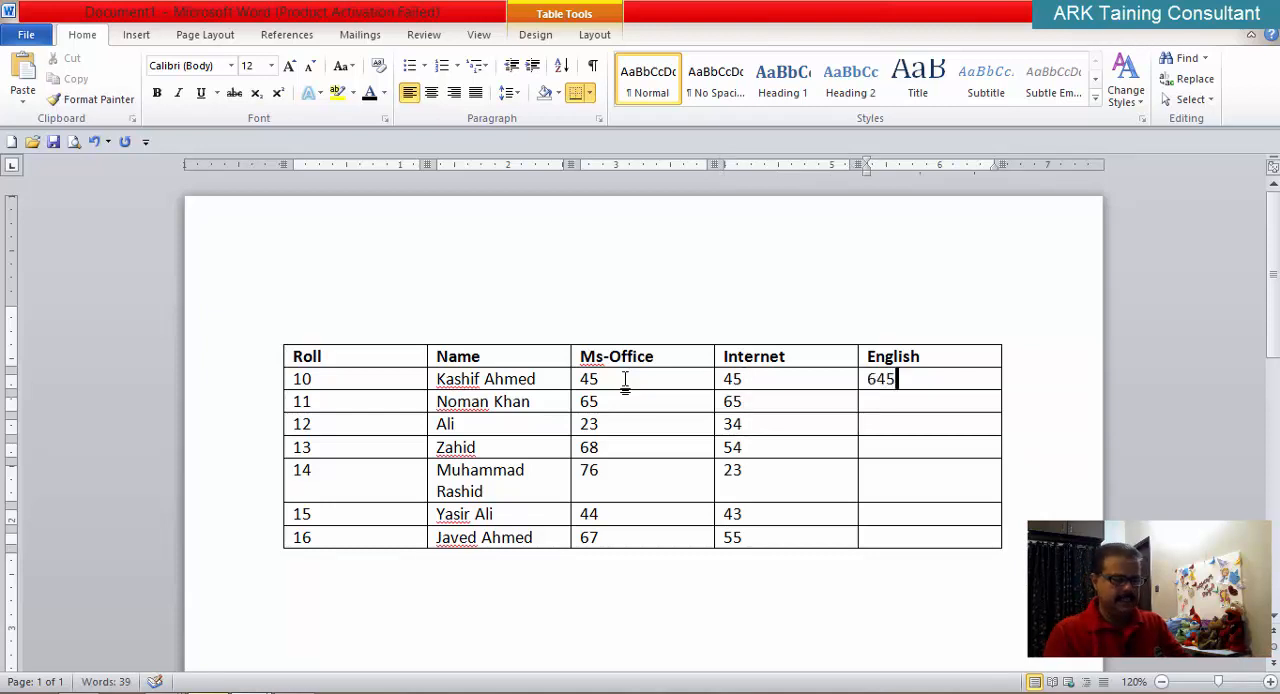
pyautogui.press('Down')
pyautogui.write('23')
pyautogui.press('Down')
pyautogui.write('43')
pyautogui.press('Down')
pyautogui.write('54')
pyautogui.press('Down')
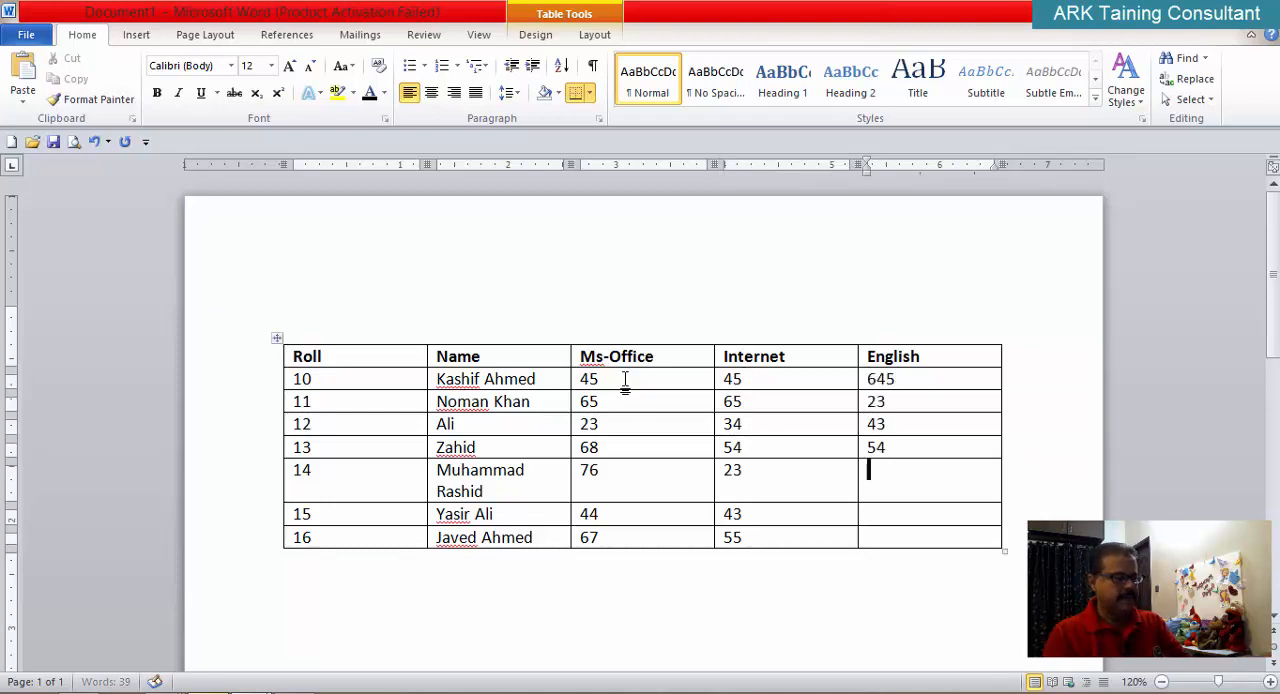
# Step: Enter the English marks 23, 55 and 64 for rolls 14 to 16, and correct roll 10's English mark to 64
pyautogui.write('23')
pyautogui.press('Down')
pyautogui.write('556')
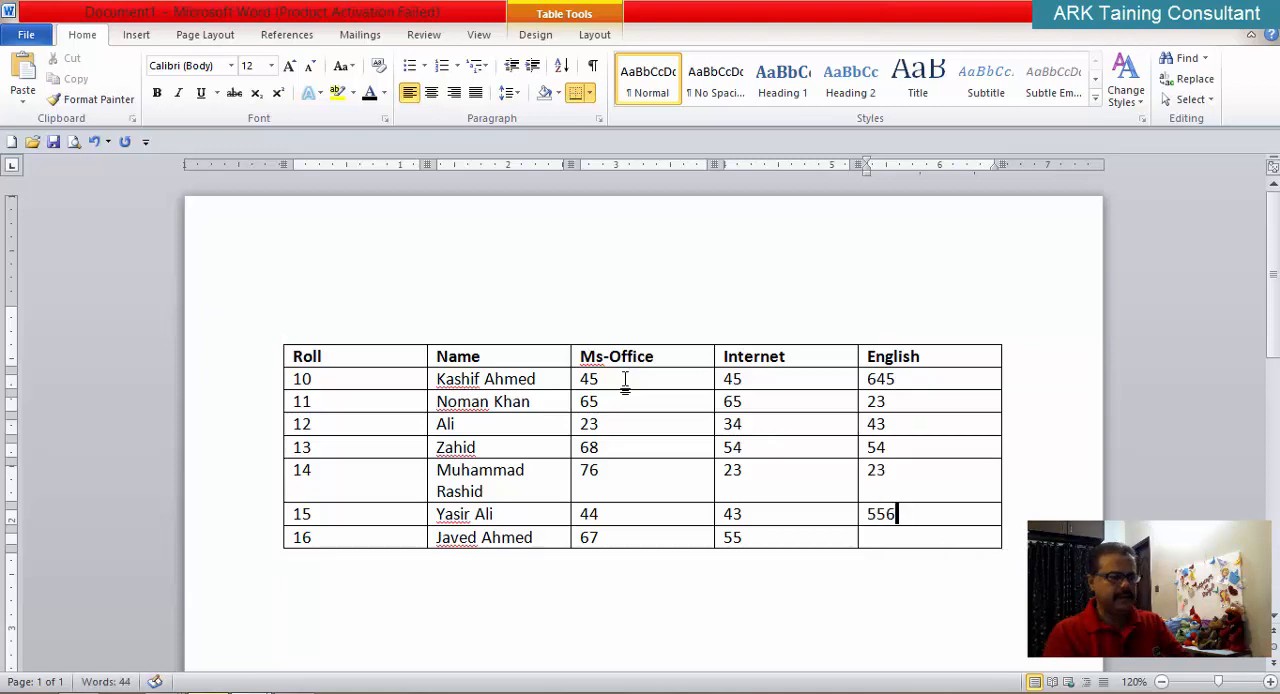
pyautogui.press('BackSpace')
pyautogui.press('Down')
pyautogui.write('64')
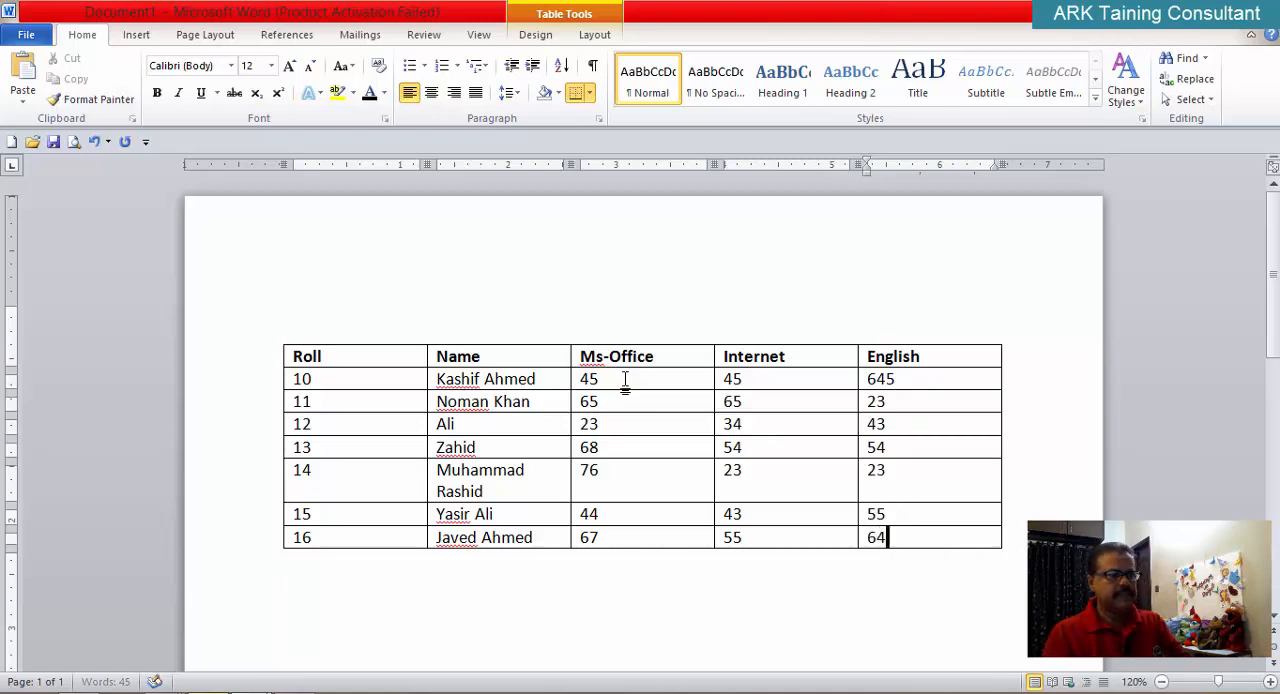
pyautogui.press('Down')
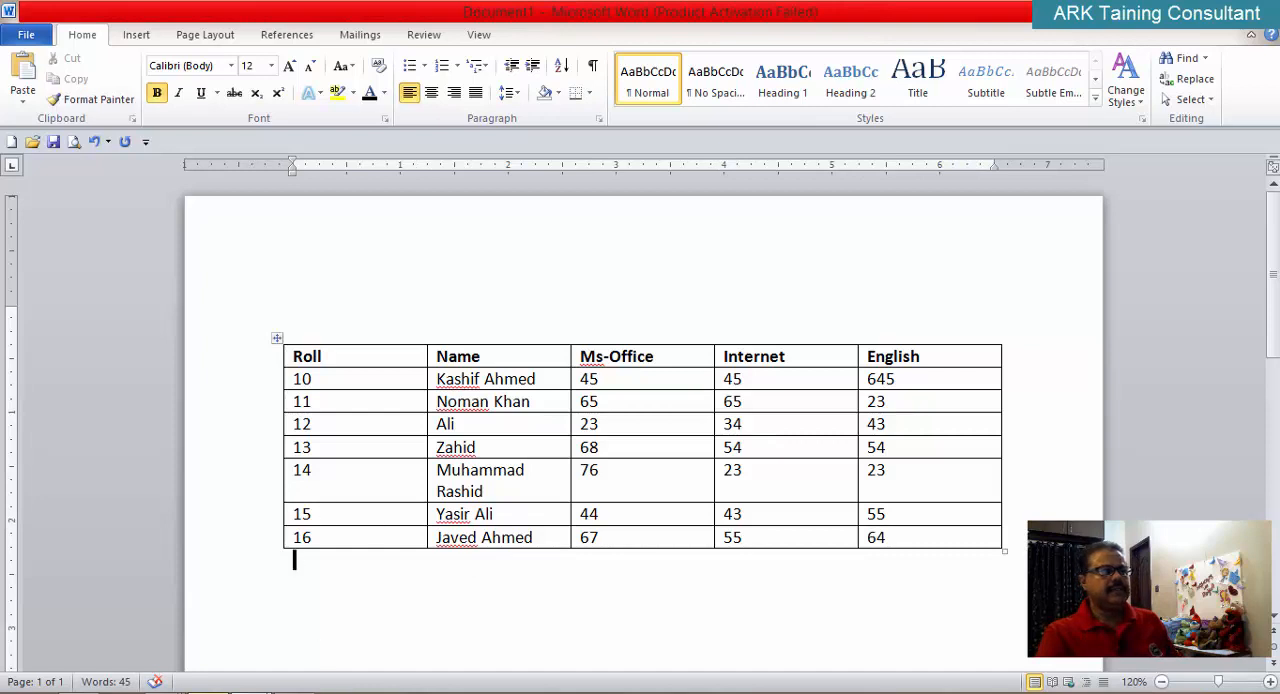
pyautogui.click(903, 384)
pyautogui.press('BackSpace')
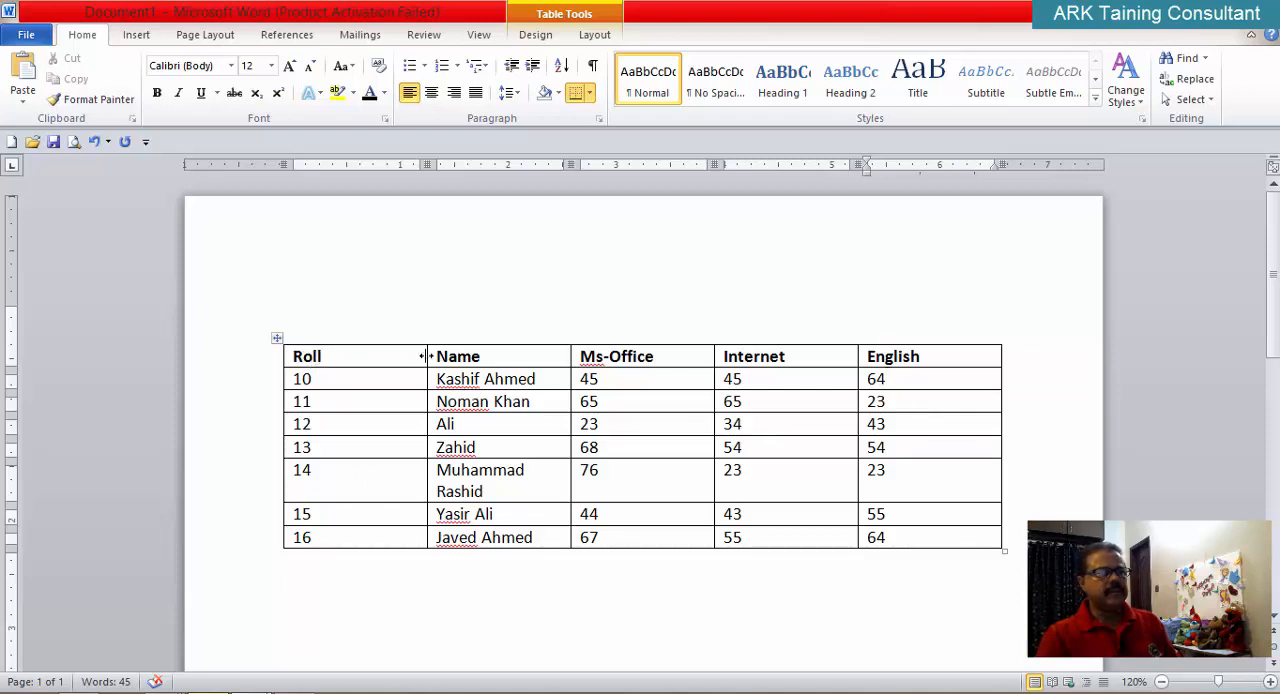
# Step: Narrow the Roll, Name, Ms-Office, Internet and English columns to fit their contents
pyautogui.moveTo(425, 356); pyautogui.dragTo(386, 355)
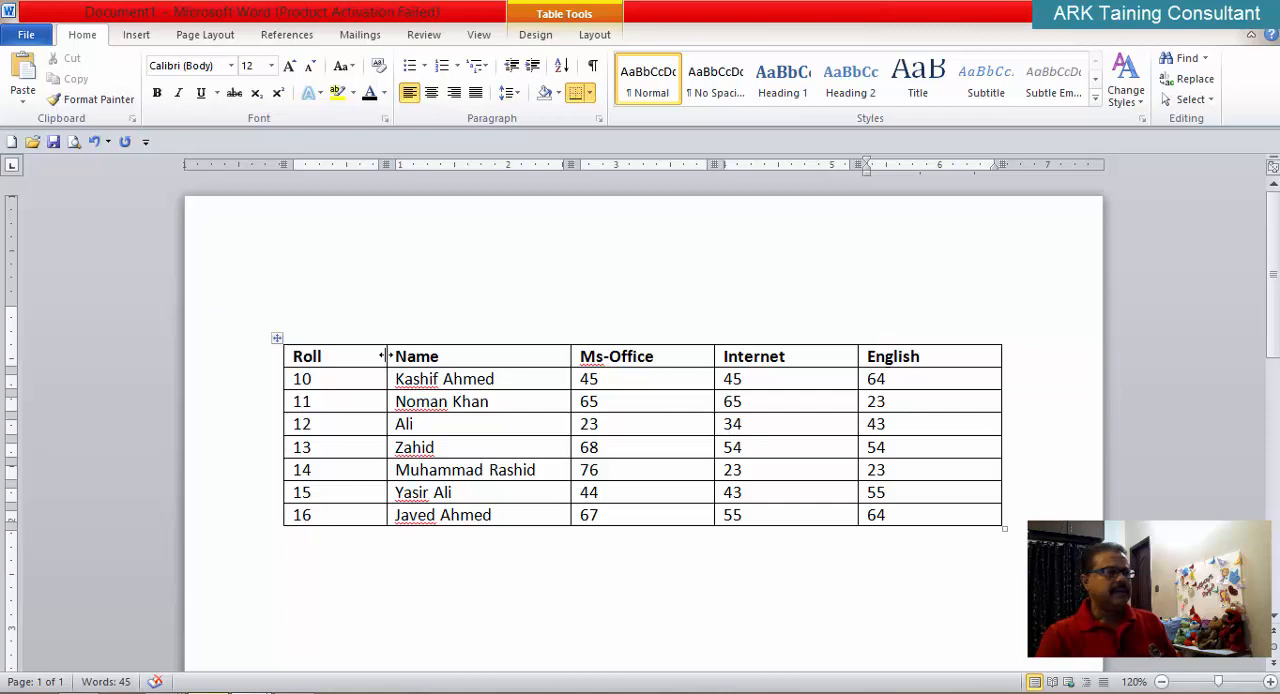
pyautogui.doubleClick(386, 356)
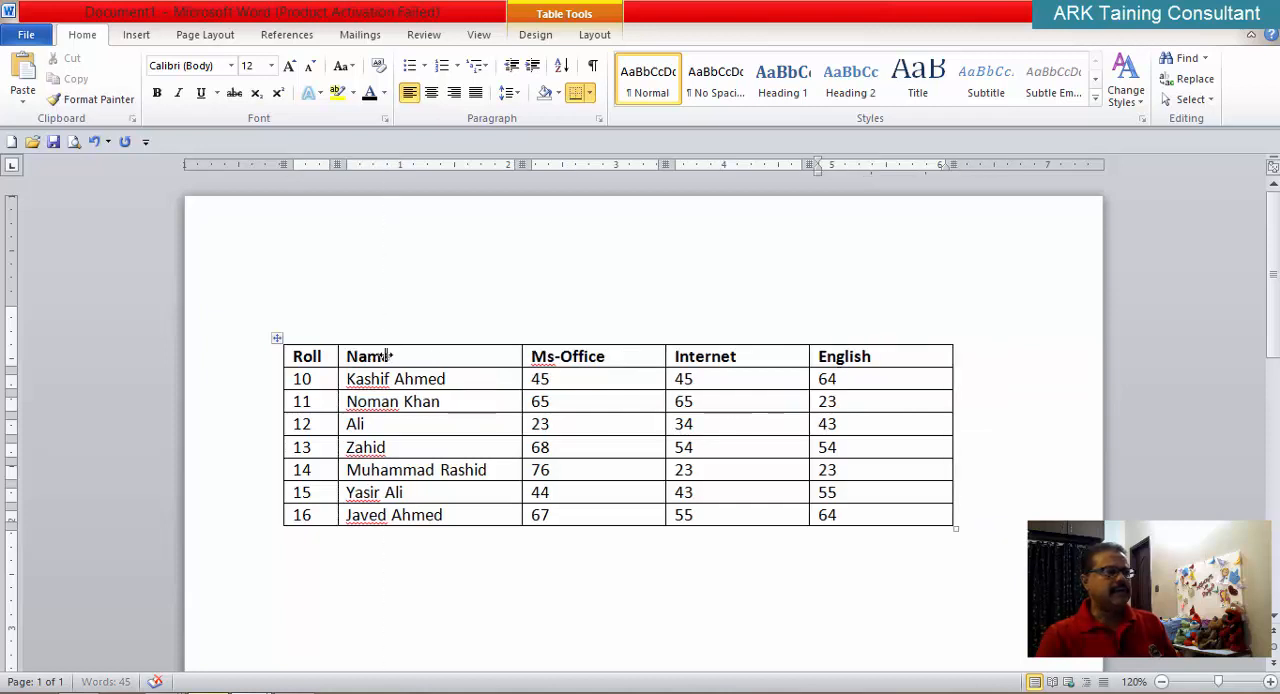
pyautogui.doubleClick(521, 356)
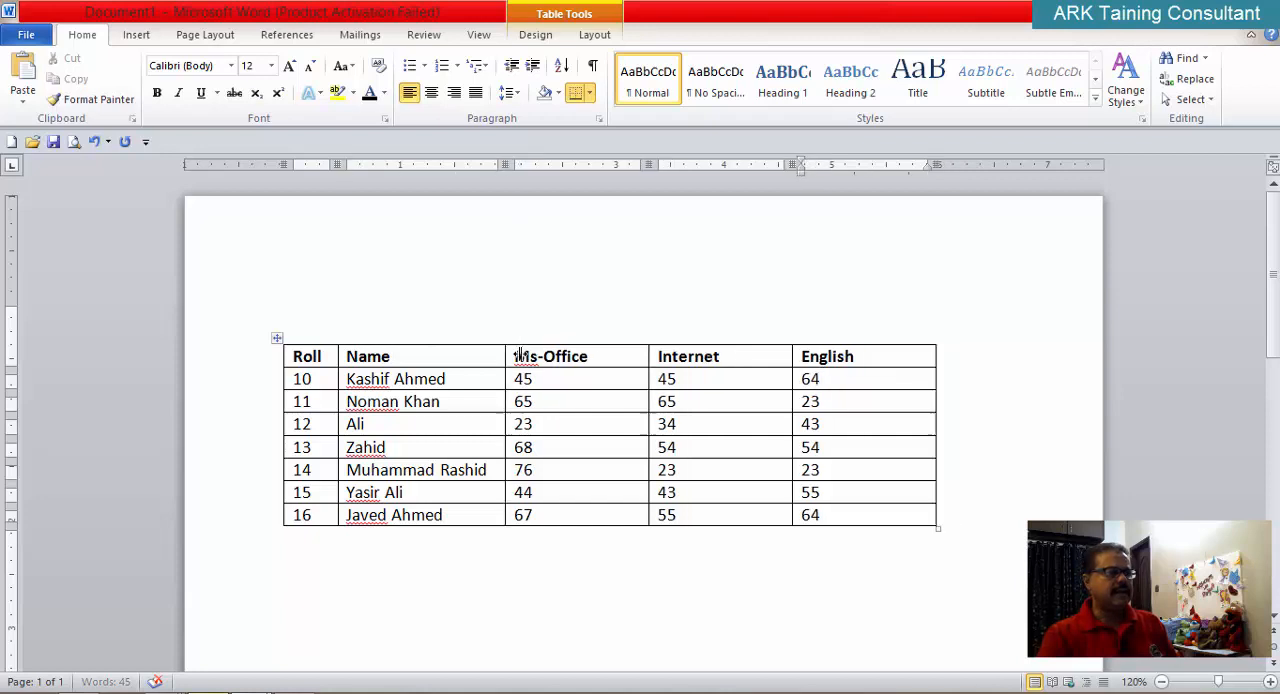
pyautogui.doubleClick(648, 356)
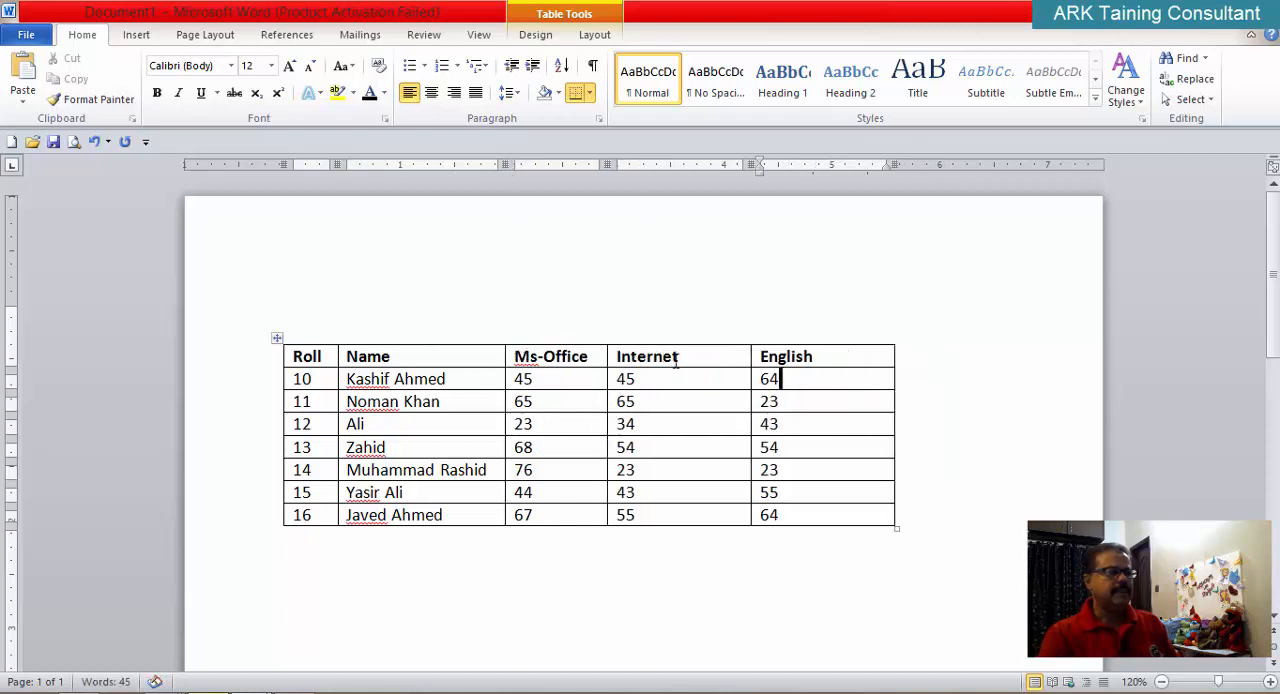
pyautogui.doubleClick(748, 356)
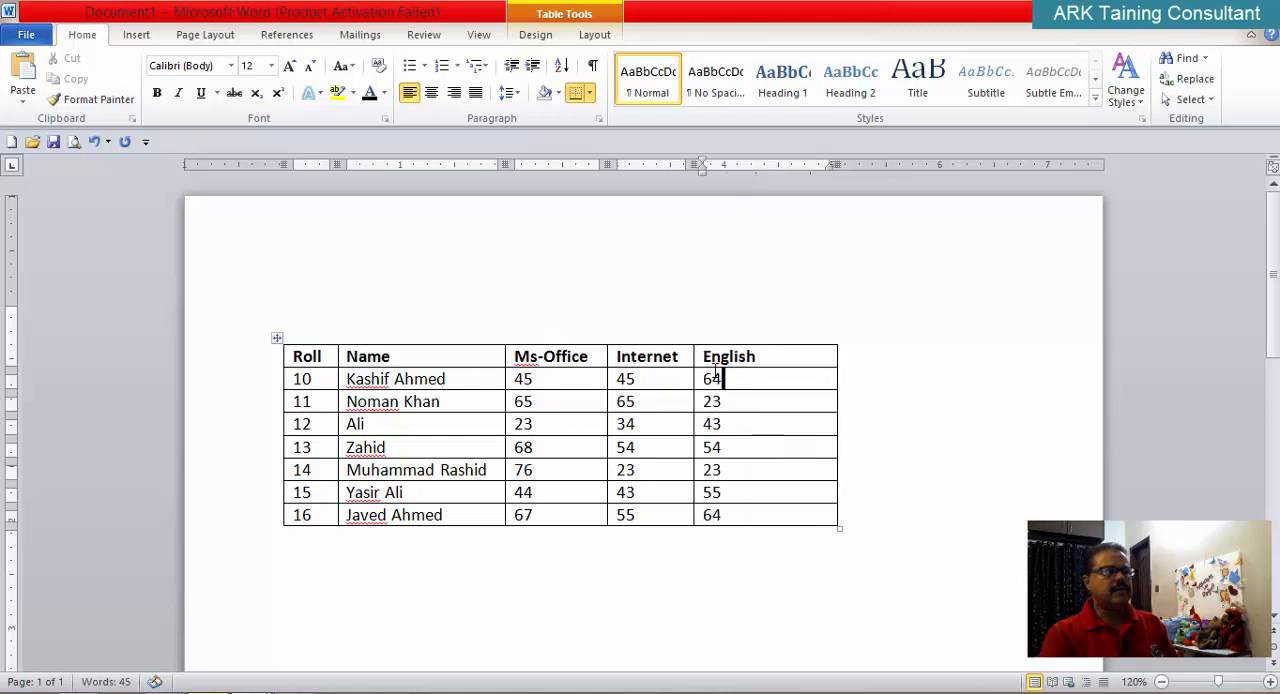
pyautogui.doubleClick(837, 353)
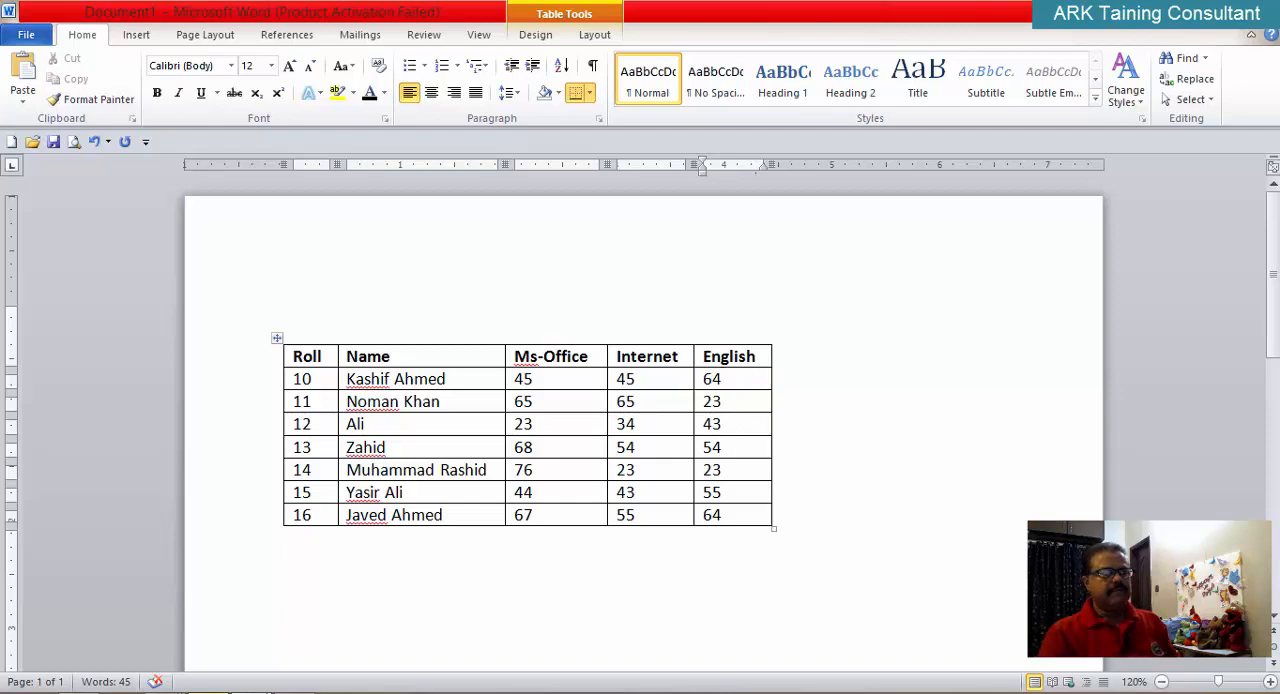
# Step: Examine the sample NATIONAL BANK OF PAKISTAN marks table in the EXCERCISES document and return to the marks table in Document1
pyautogui.click(277, 692)
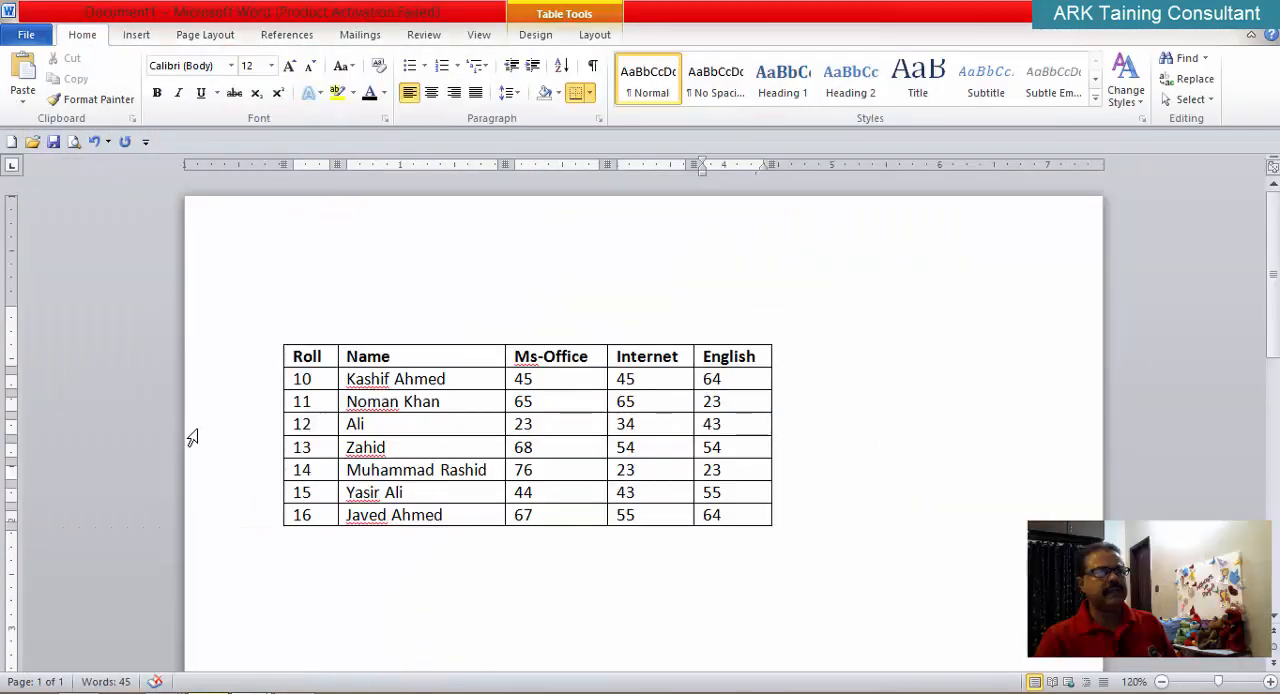
pyautogui.click(251, 692)
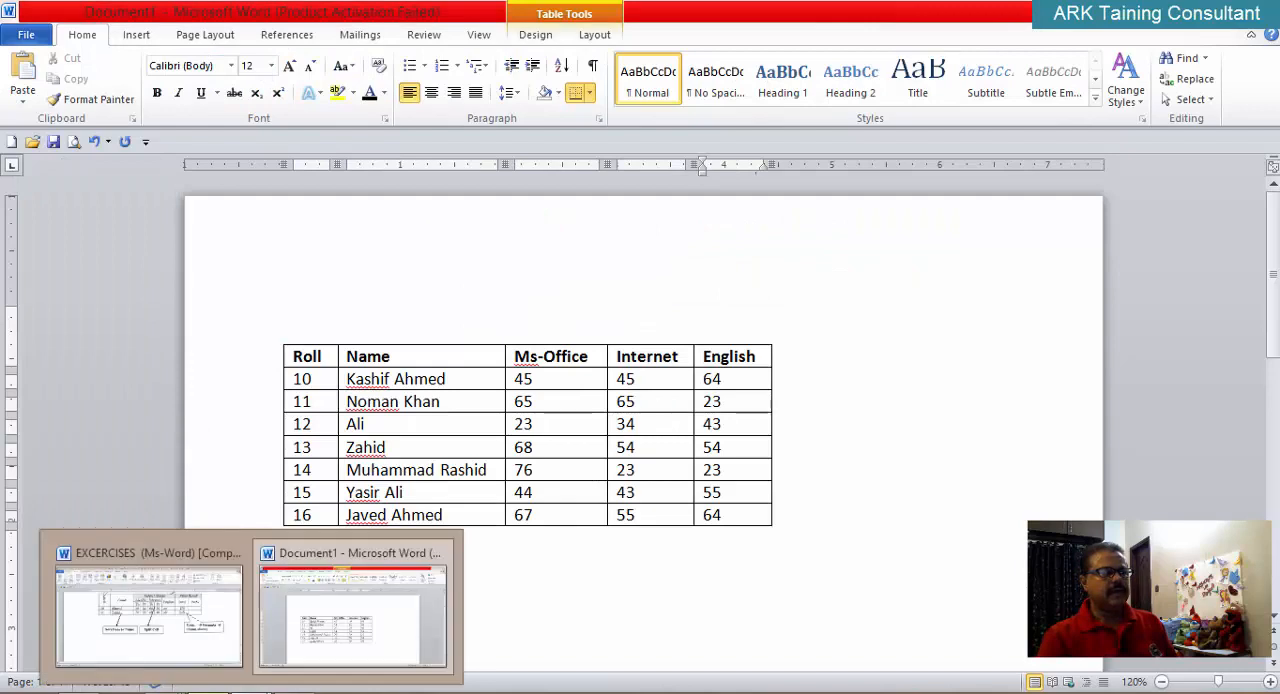
pyautogui.click(186, 637)
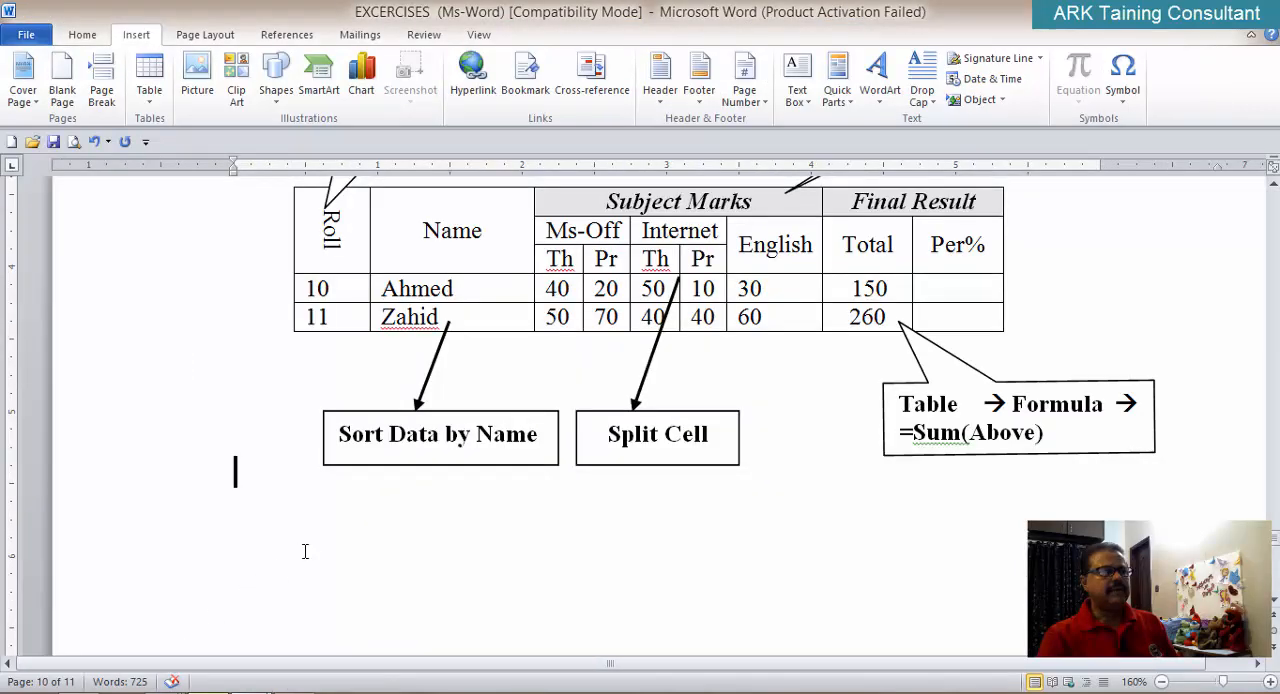
pyautogui.scroll(5, 305, 551)
pyautogui.scroll(-1, 300, 553)
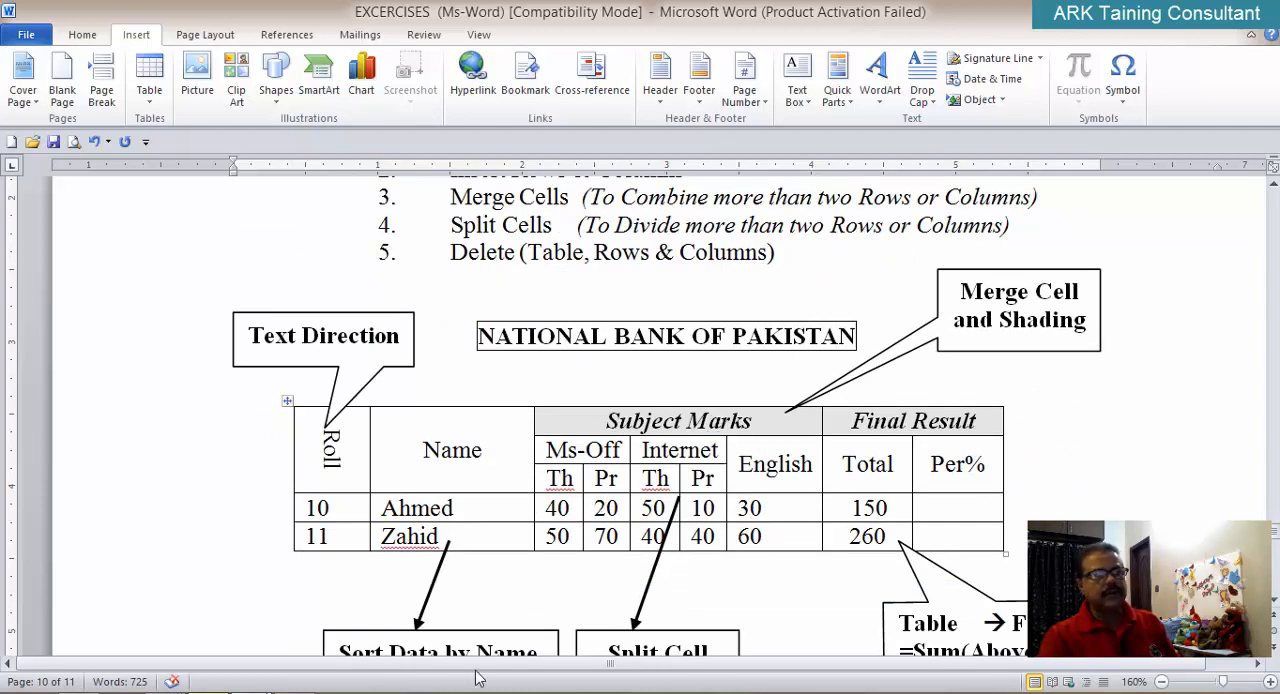
pyautogui.moveTo(251, 690)
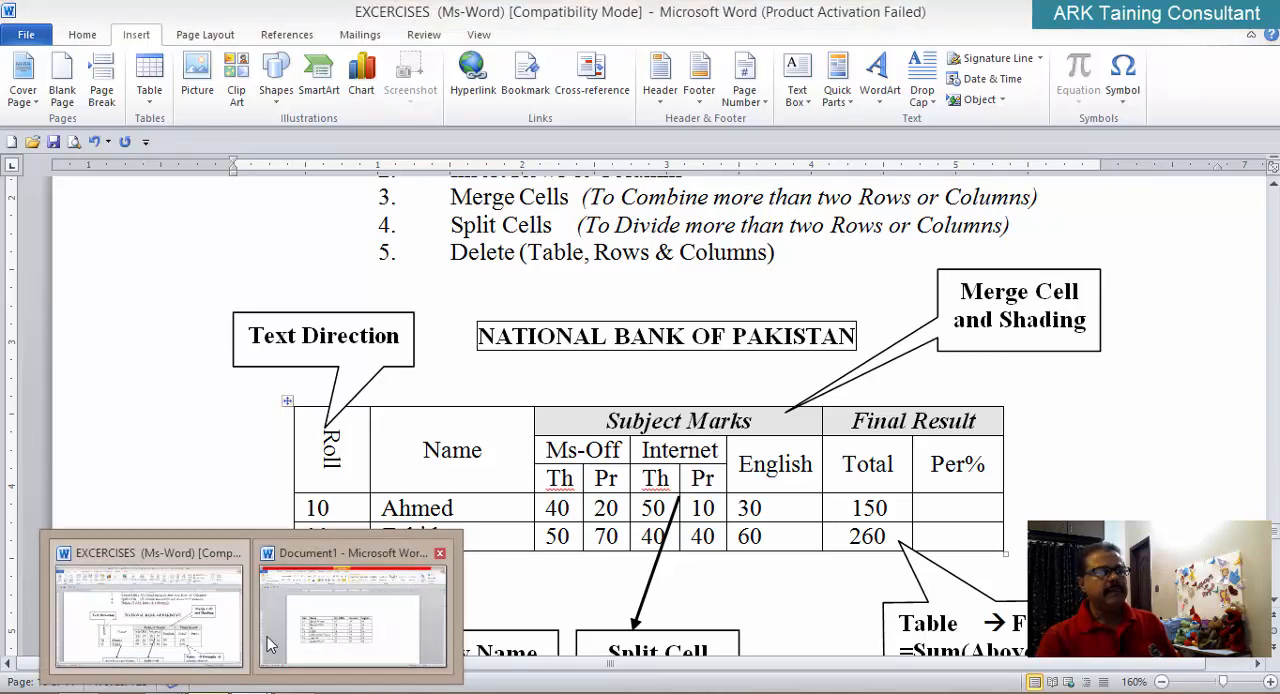
pyautogui.click(349, 637)
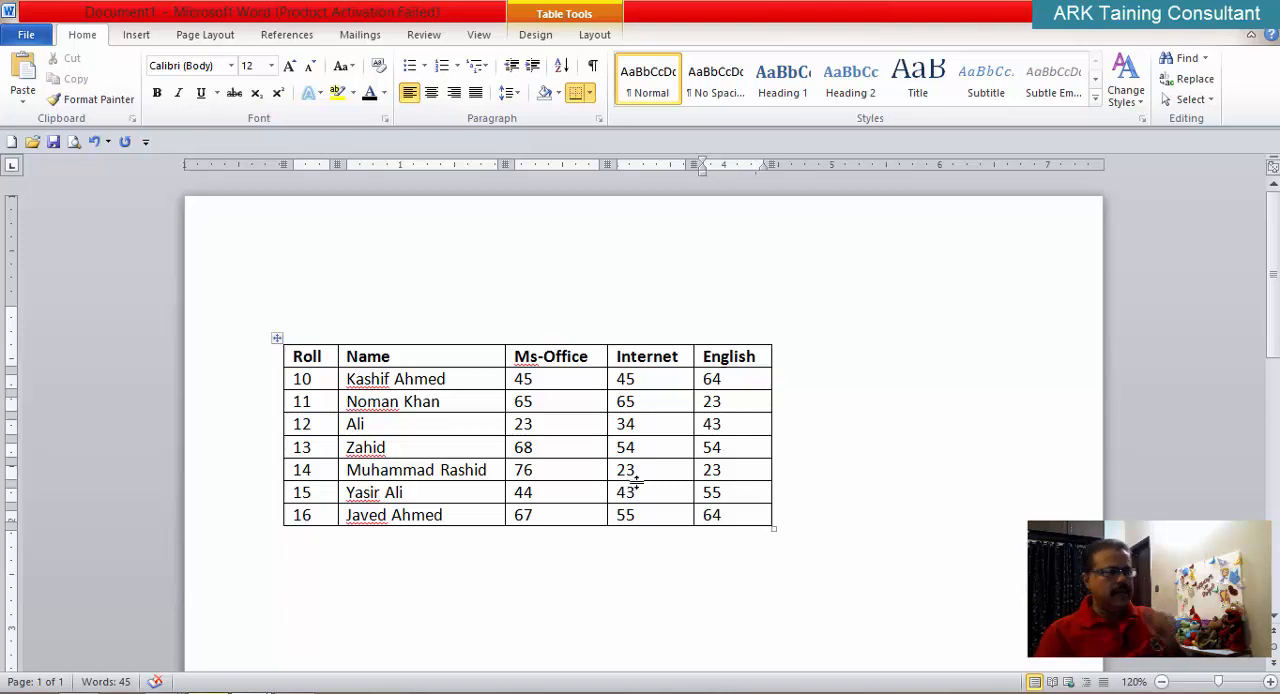
# Step: Place the cursor inside and outside the marks table to check when the table tools are available
pyautogui.click(735, 356)
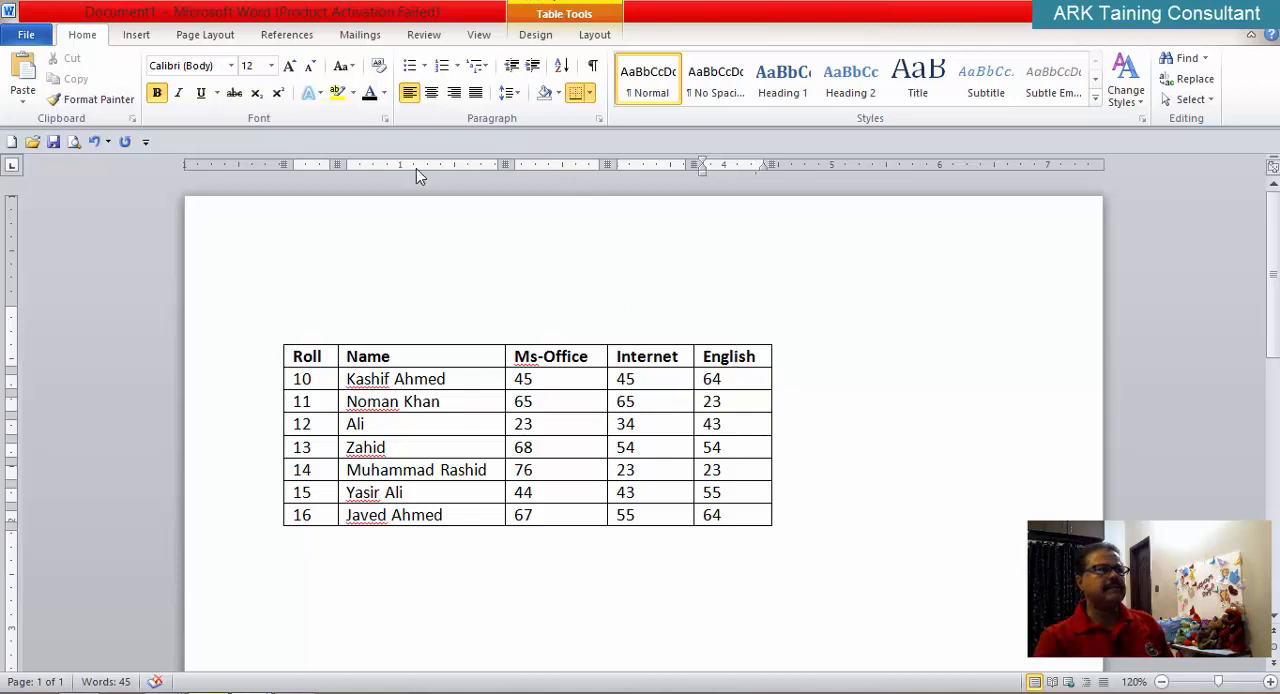
pyautogui.click(400, 571)
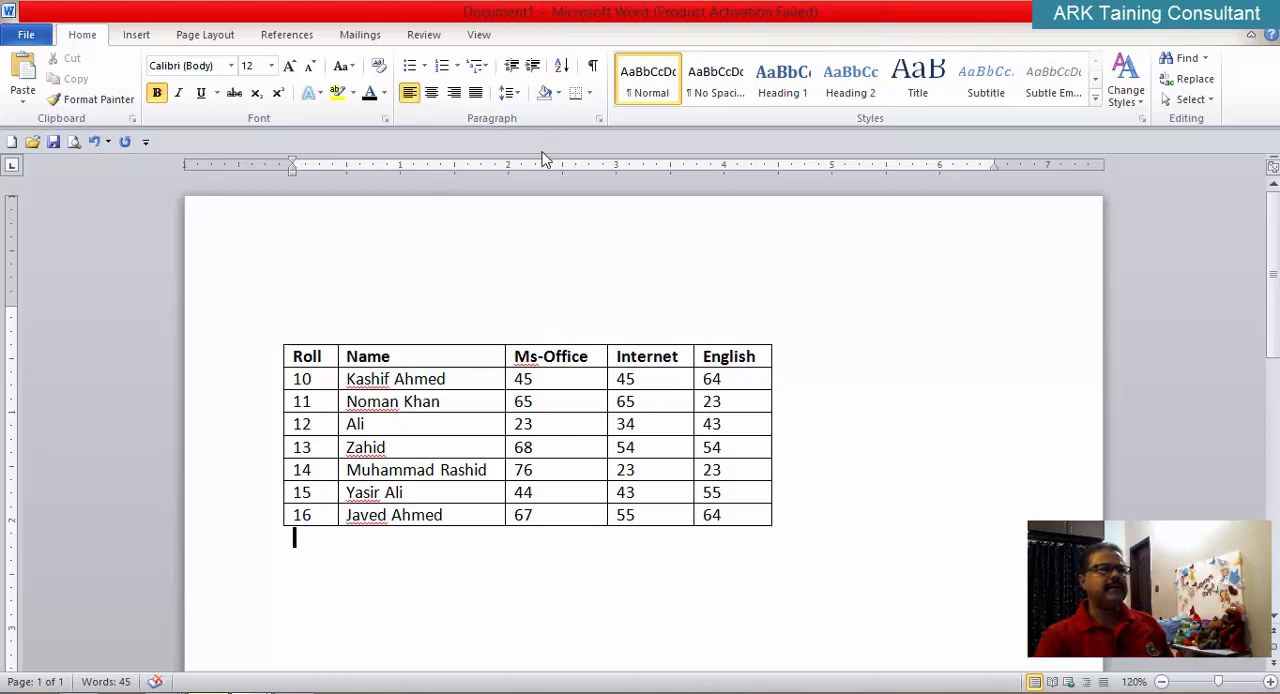
pyautogui.click(453, 430)
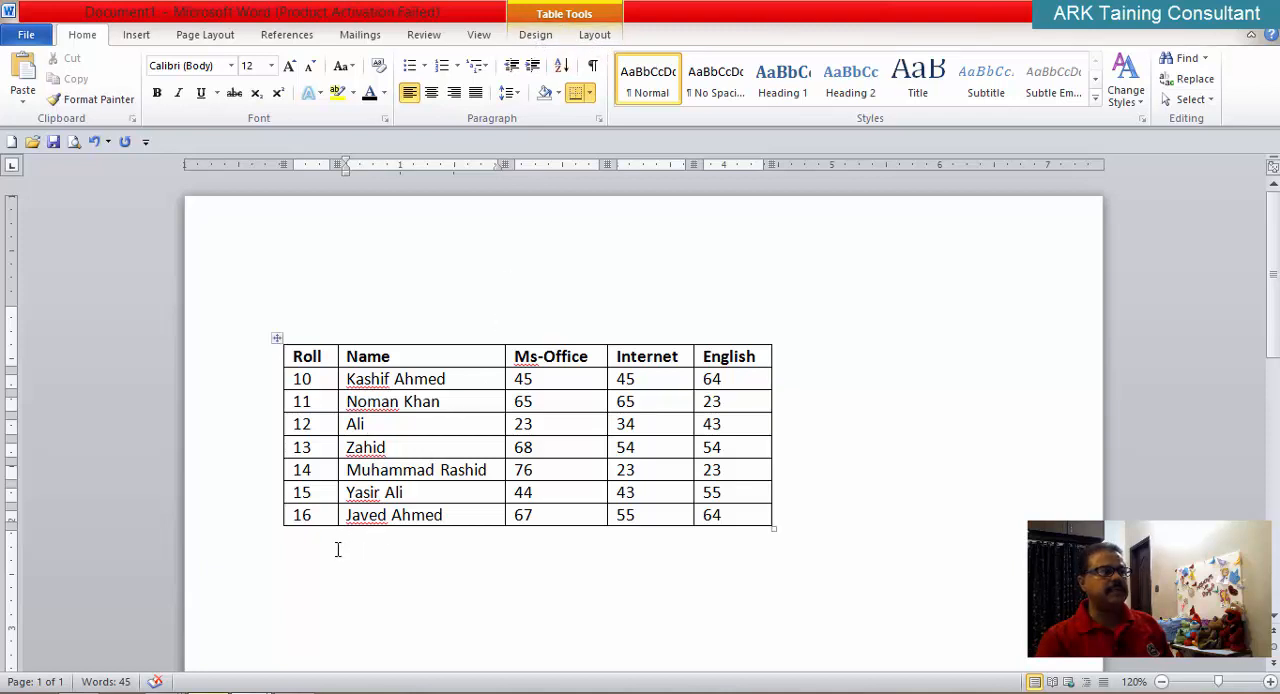
pyautogui.press('Return')
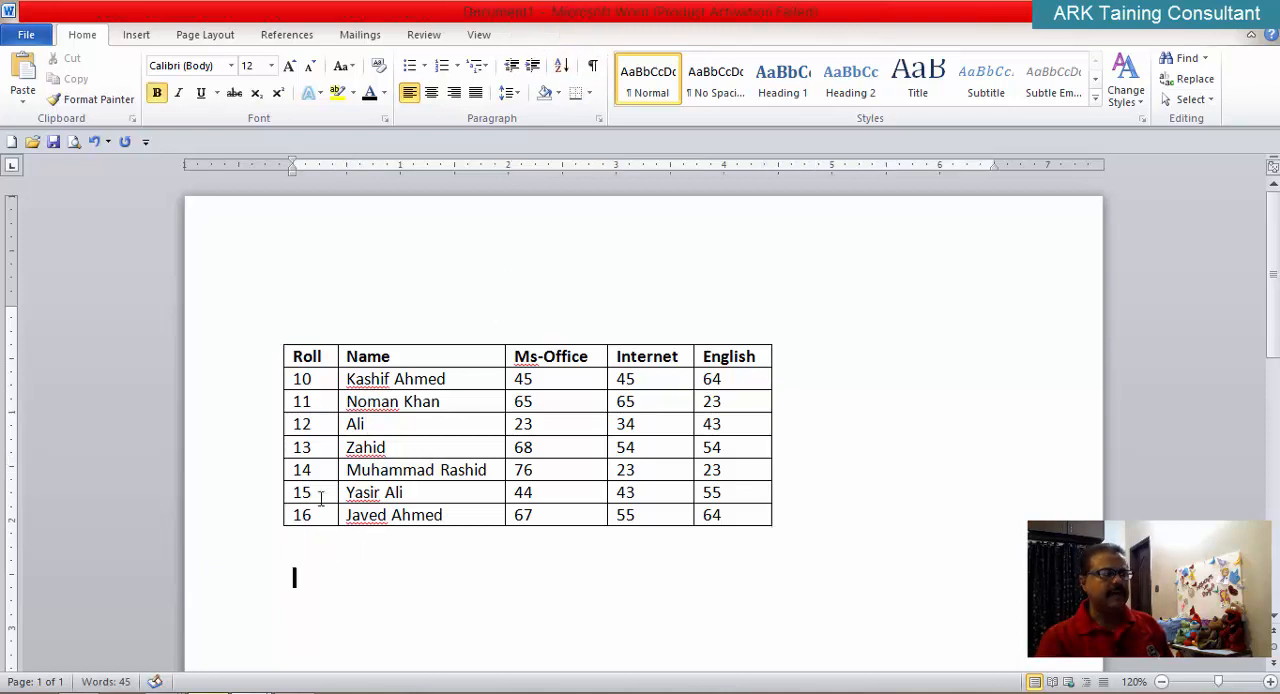
pyautogui.click(357, 295)
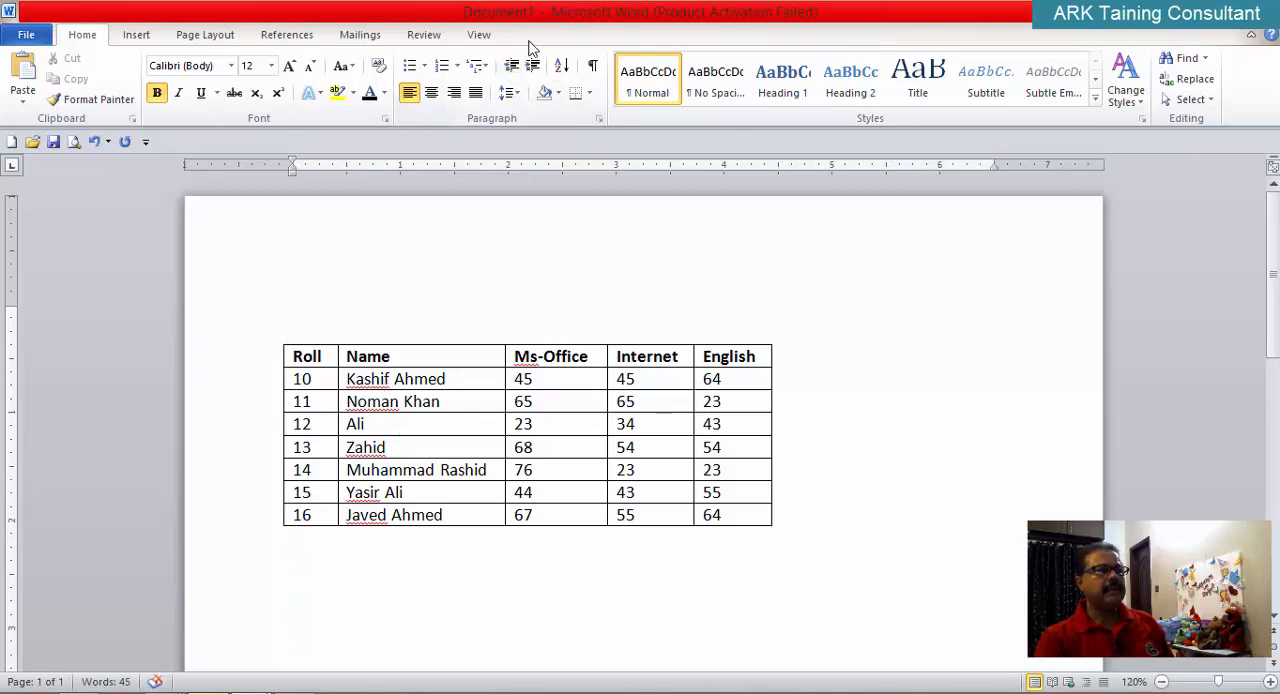
pyautogui.click(447, 427)
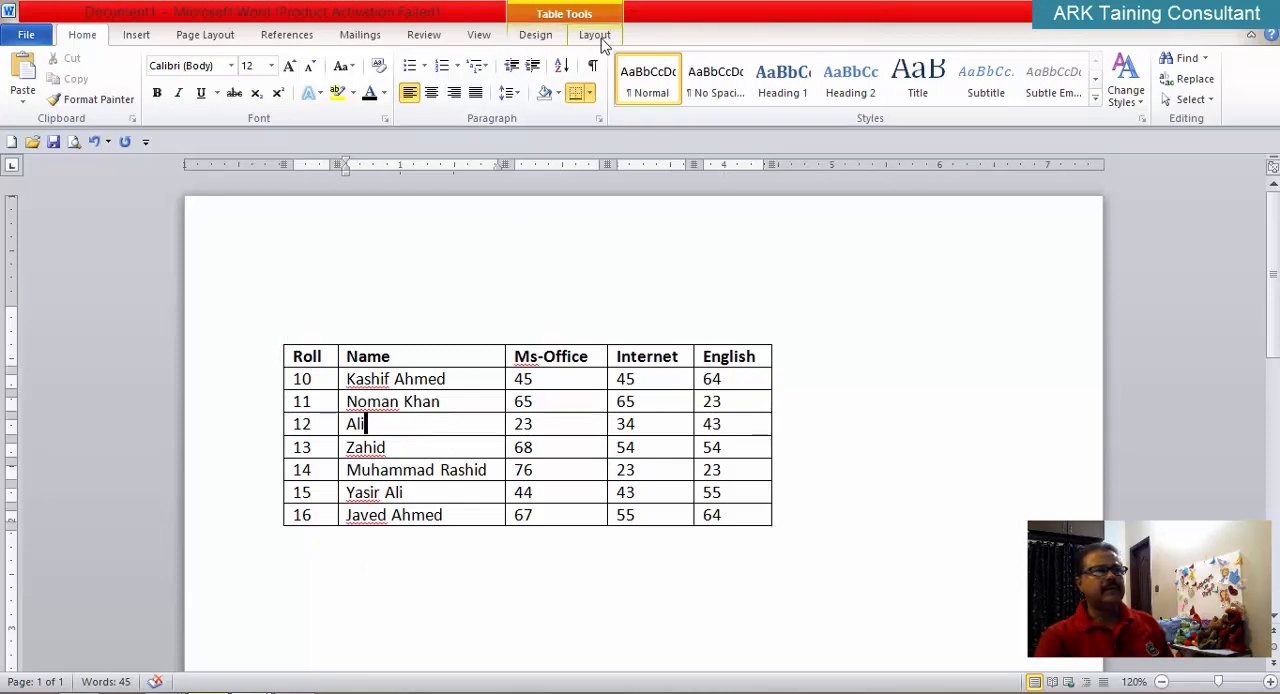
# Step: Preview table styles on the marks table, including Light List - Accent 2 and Medium Shading 1 - Accent 2, without applying any
pyautogui.click(536, 35)
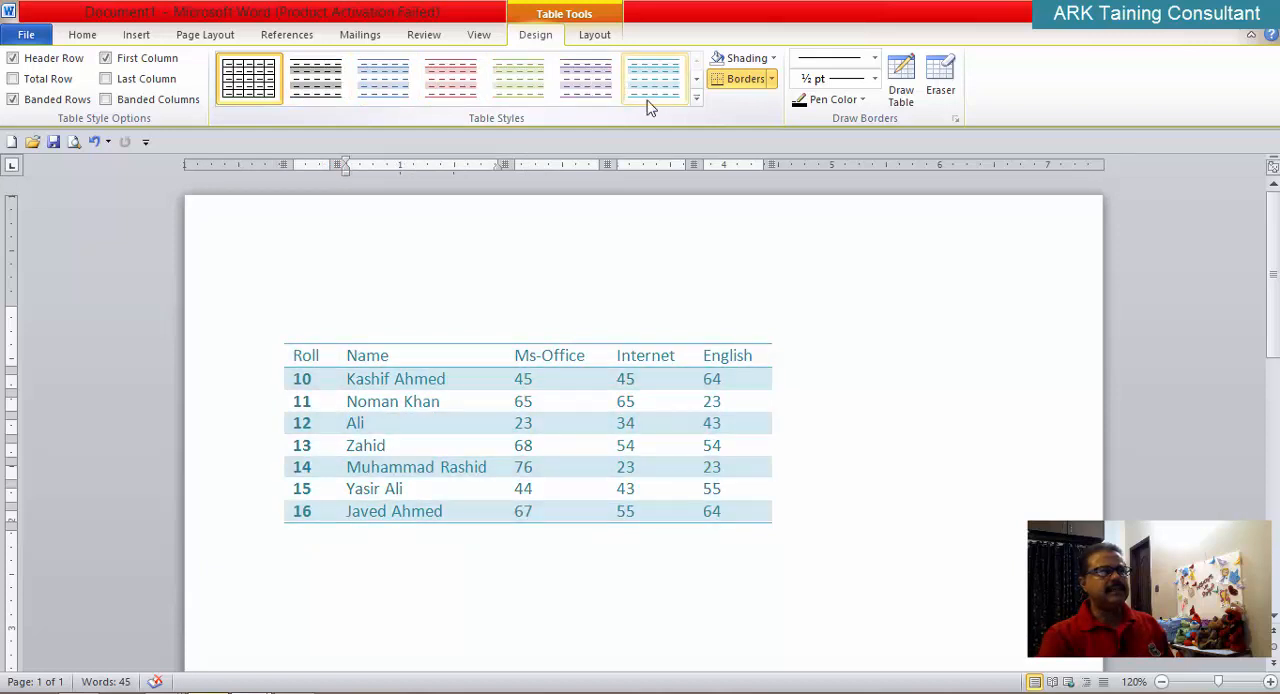
pyautogui.click(697, 79)
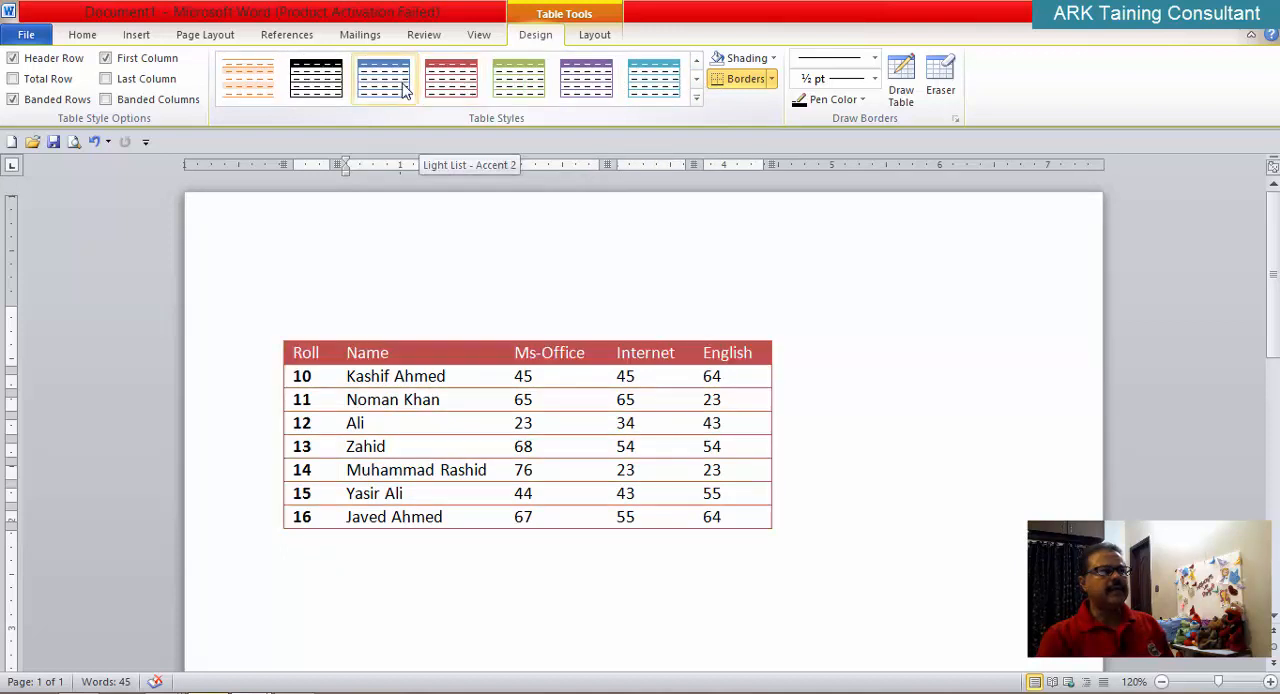
pyautogui.click(697, 80)
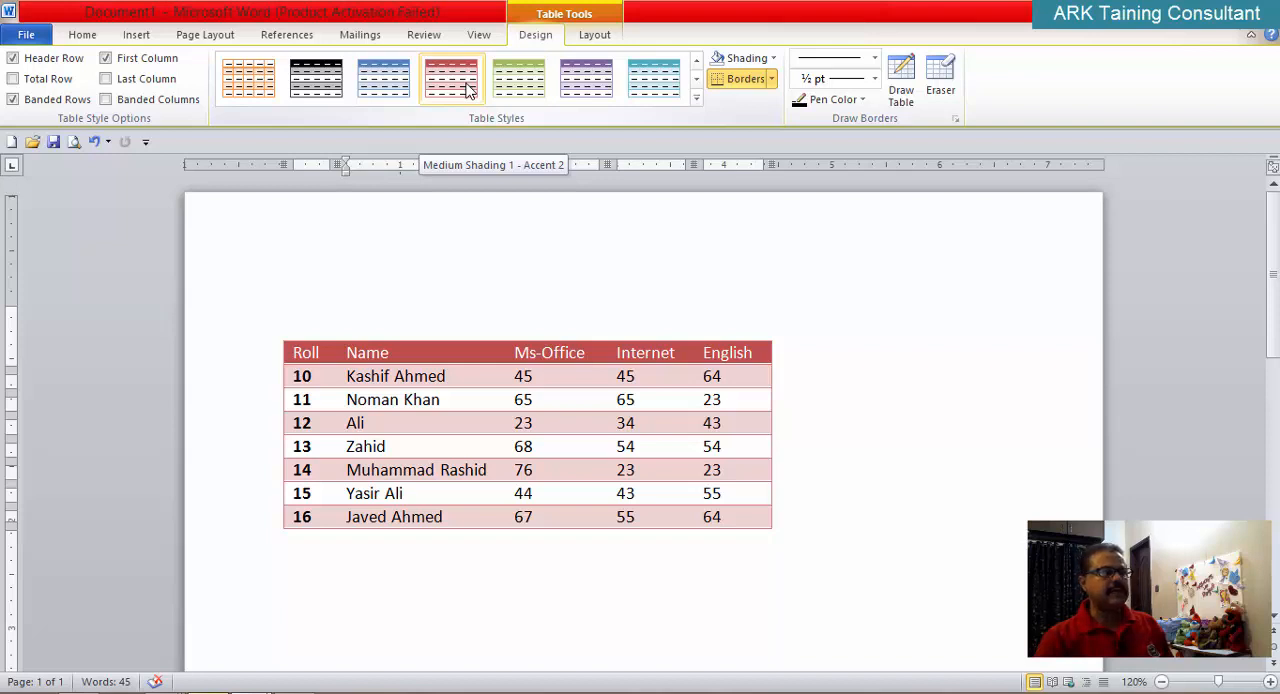
pyautogui.click(697, 78)
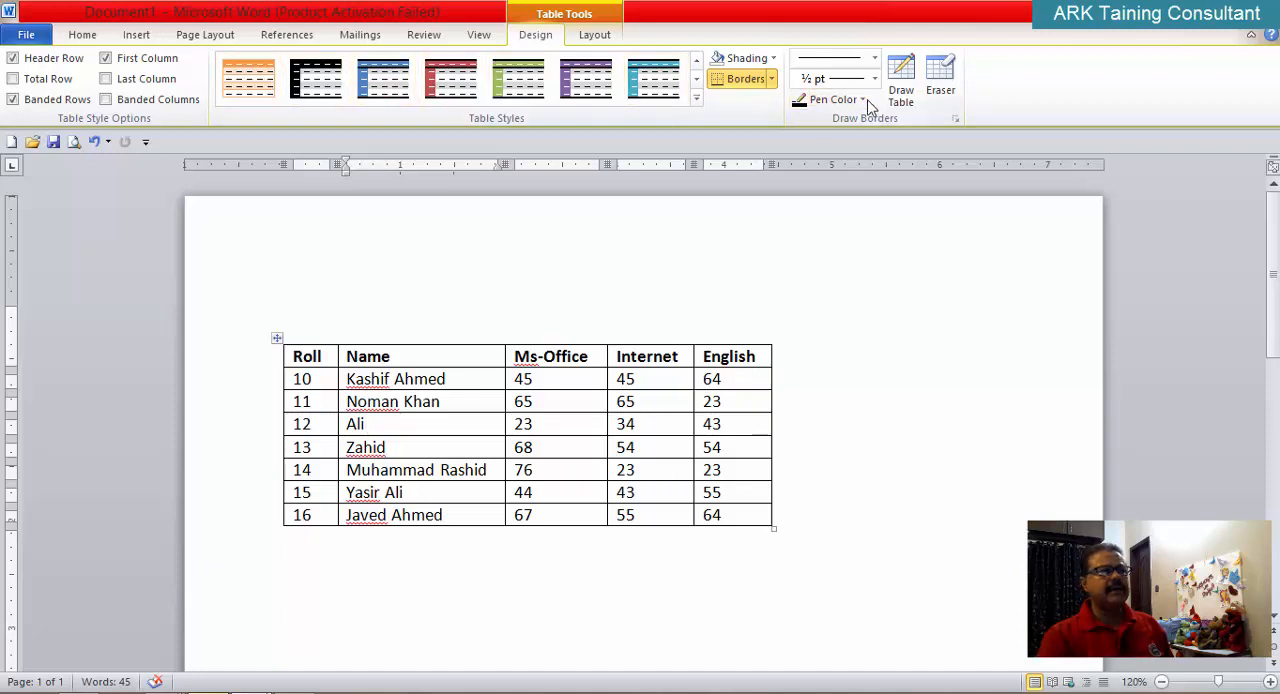
pyautogui.click(628, 60)
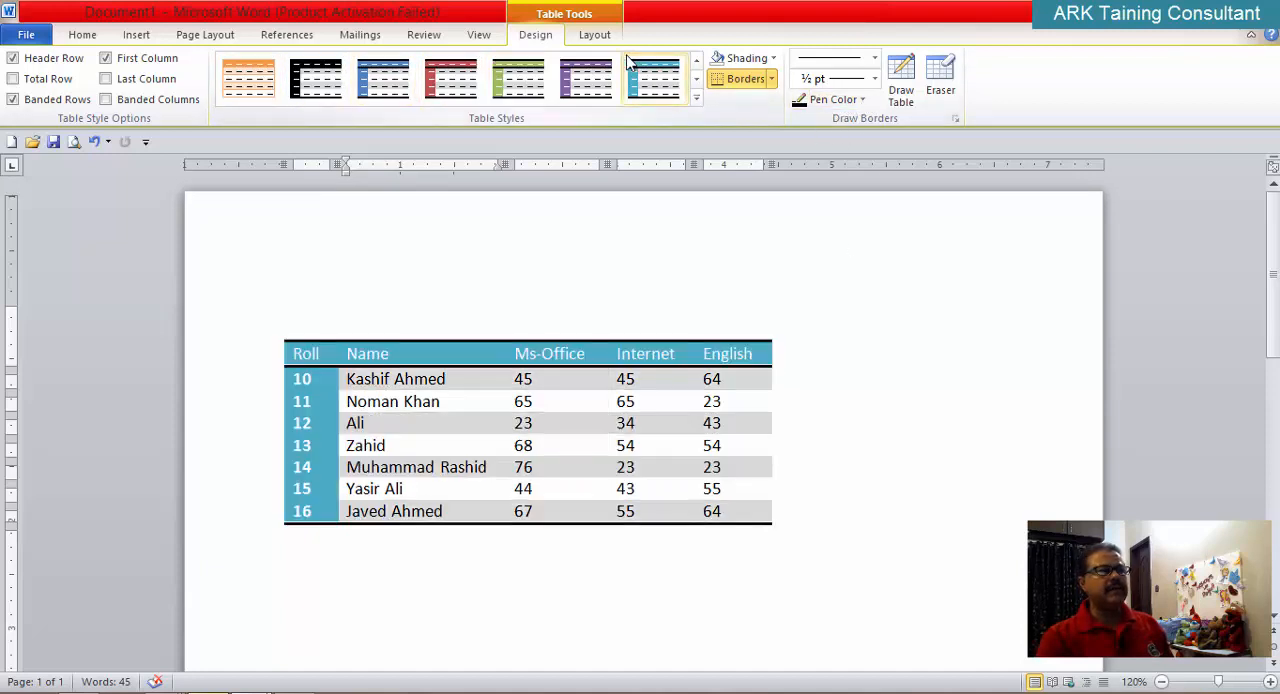
# Step: Show the table layout tools and place the cursor inside and outside the marks table to check when they are available
pyautogui.click(597, 36)
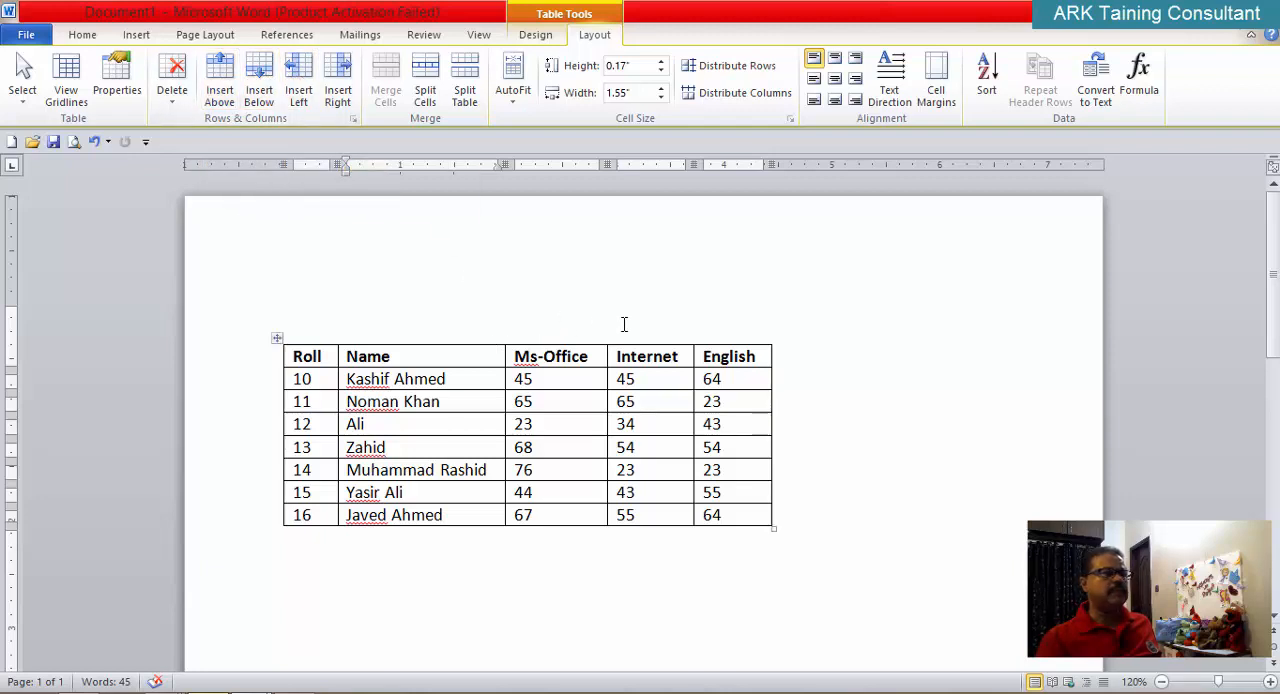
pyautogui.scroll(-1, 624, 324)
pyautogui.click(729, 302)
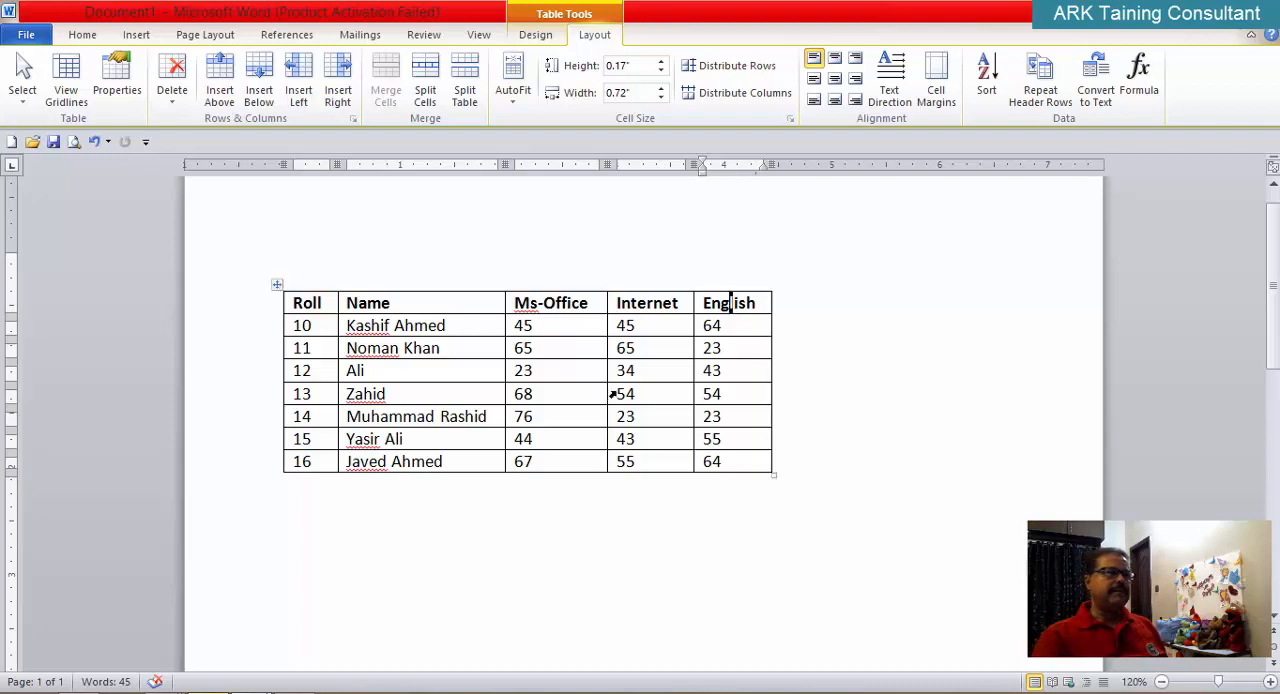
pyautogui.click(454, 548)
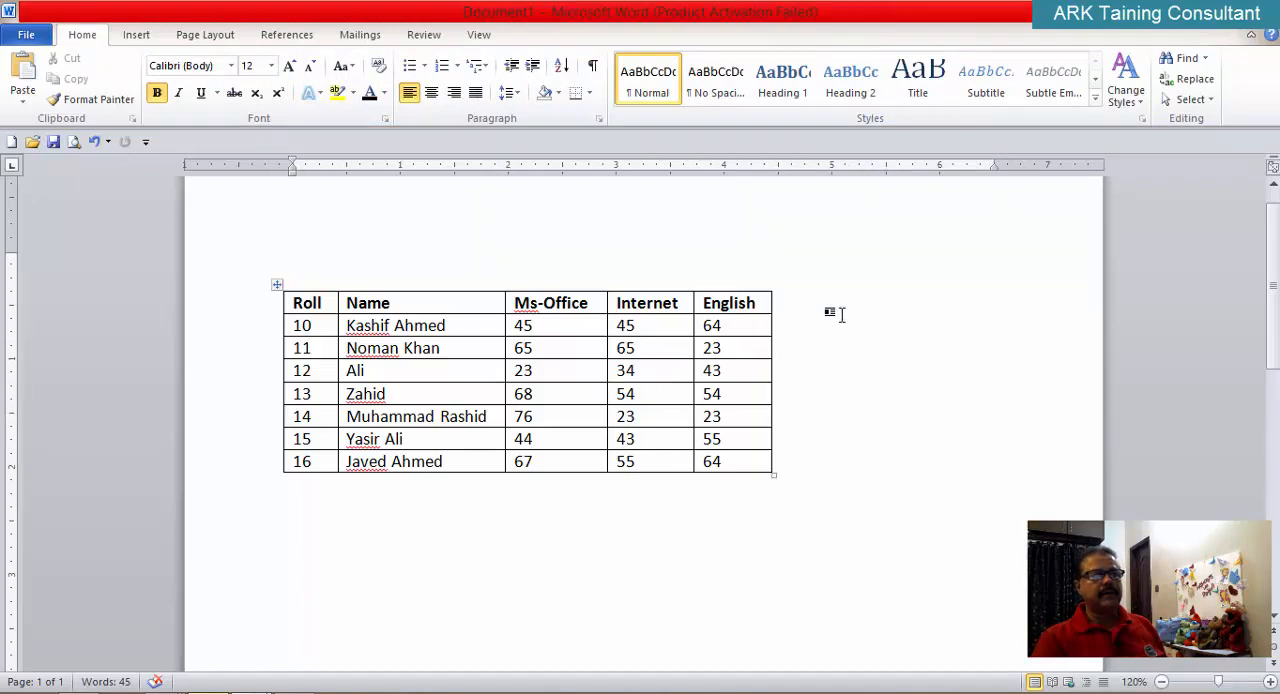
# Step: Try inserting two columns one at a time to the right of the English column, and undo both insertions
pyautogui.click(736, 304)
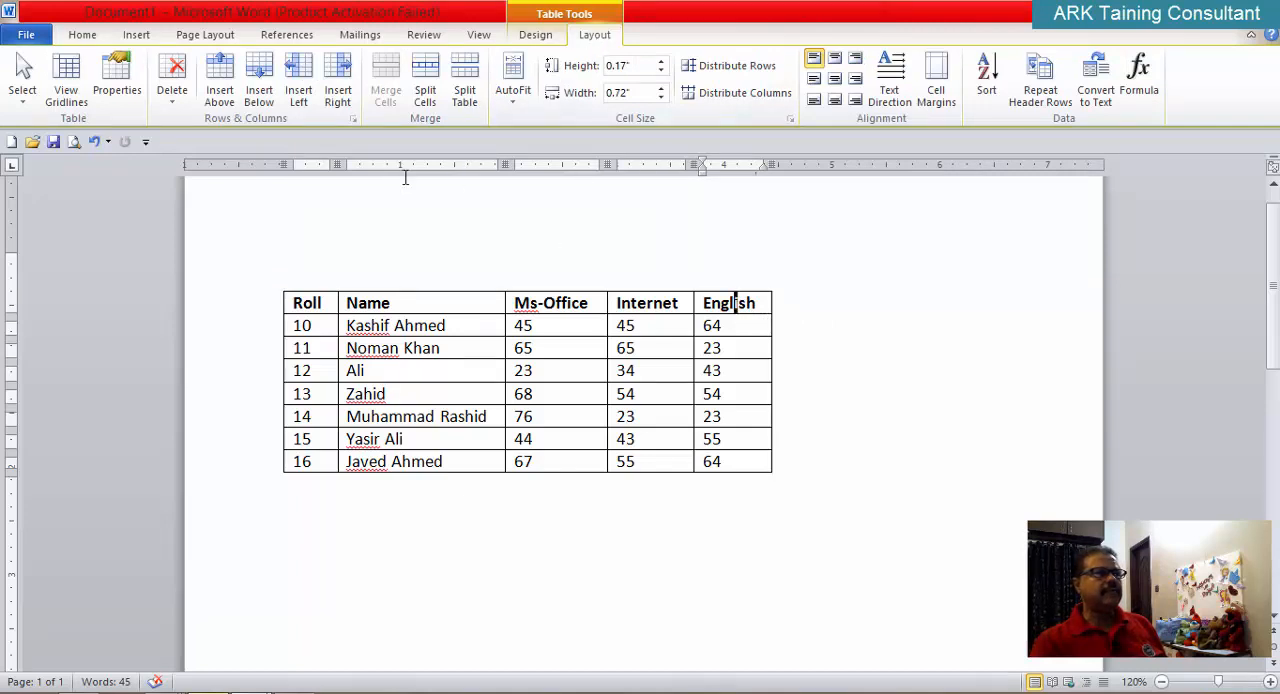
pyautogui.click(338, 85)
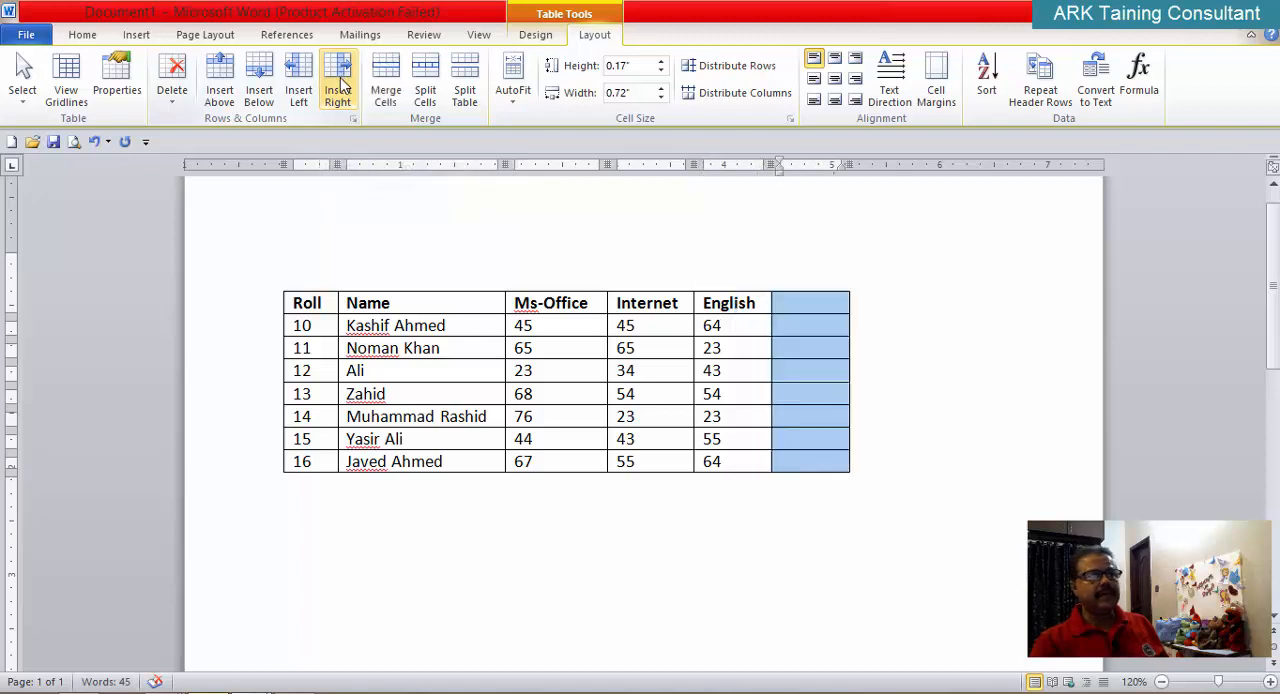
pyautogui.click(338, 85)
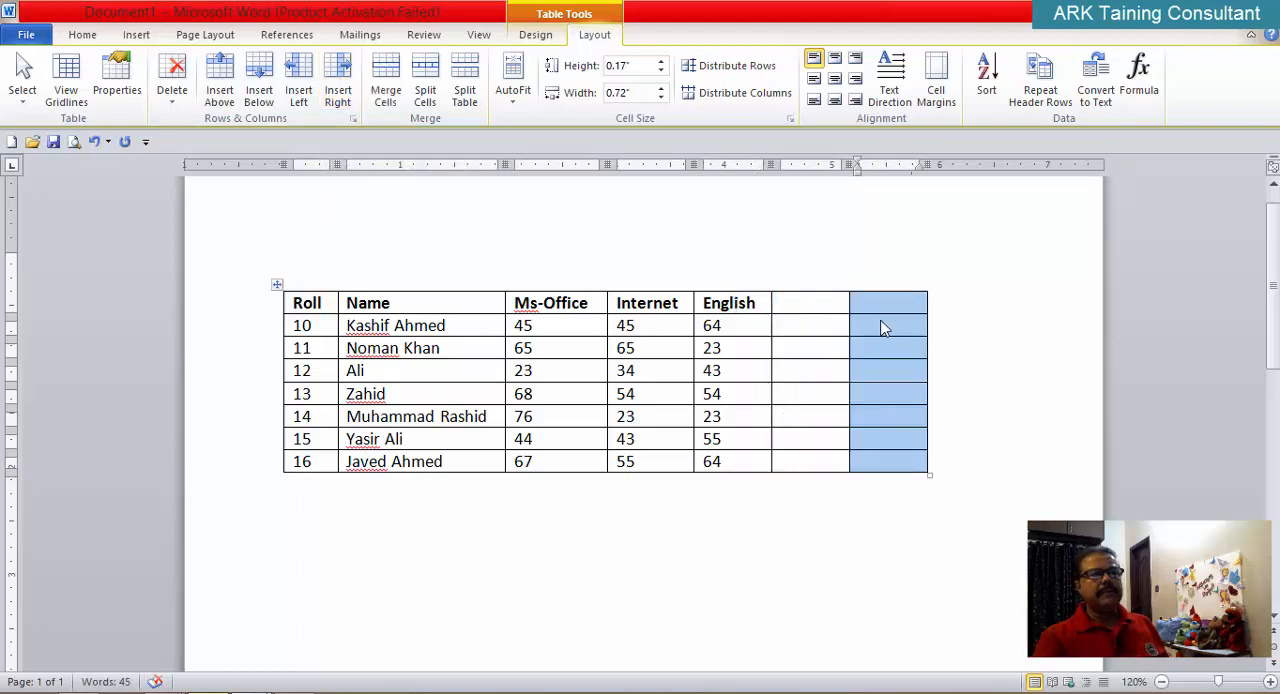
pyautogui.click(995, 306)
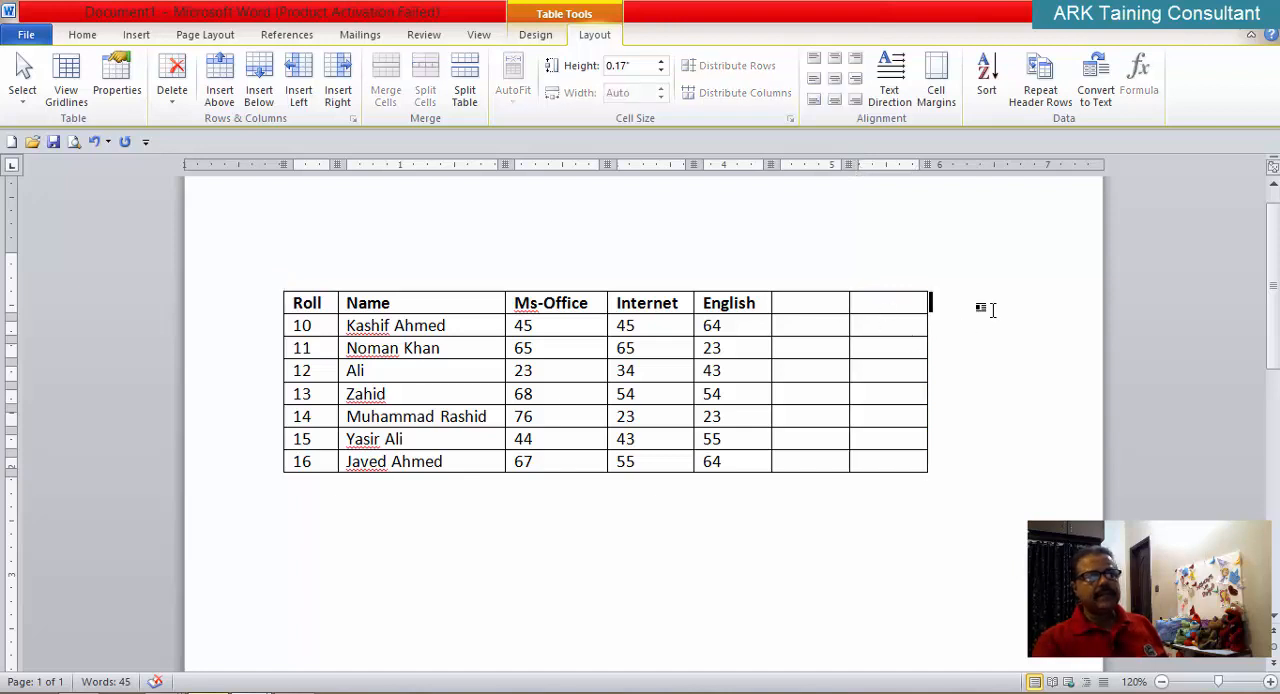
pyautogui.hotkey('ctrl', 'z')
pyautogui.hotkey('ctrl', 'z')
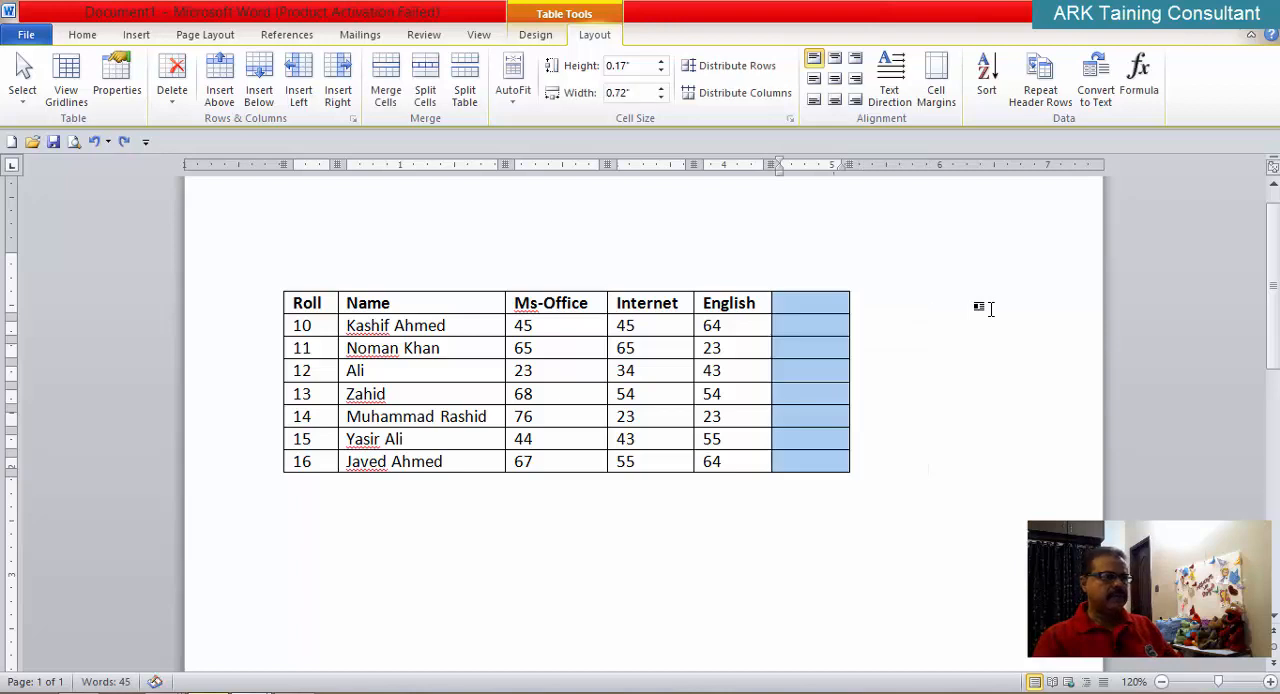
# Step: With the Ms-Office, Internet and English headings selected, try inserting three columns at once to the right of English, and undo the insertion
pyautogui.moveTo(630, 303); pyautogui.dragTo(740, 303)
pyautogui.moveTo(540, 303); pyautogui.dragTo(720, 303)
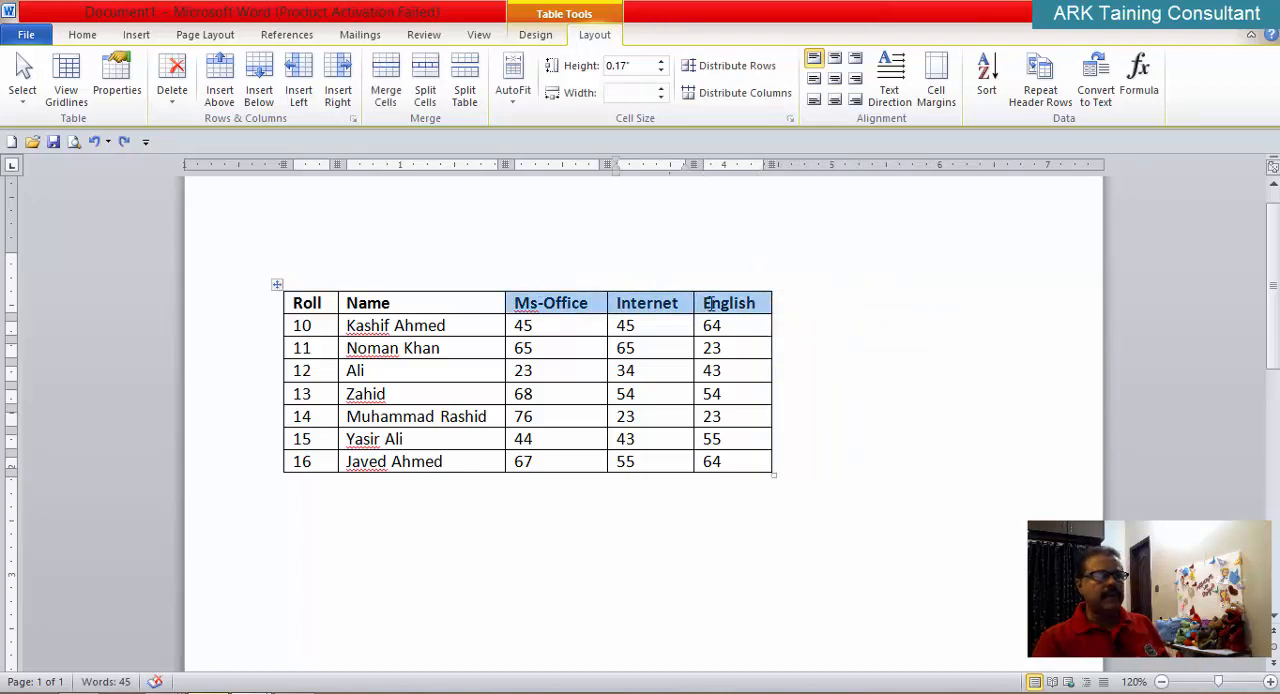
pyautogui.click(337, 88)
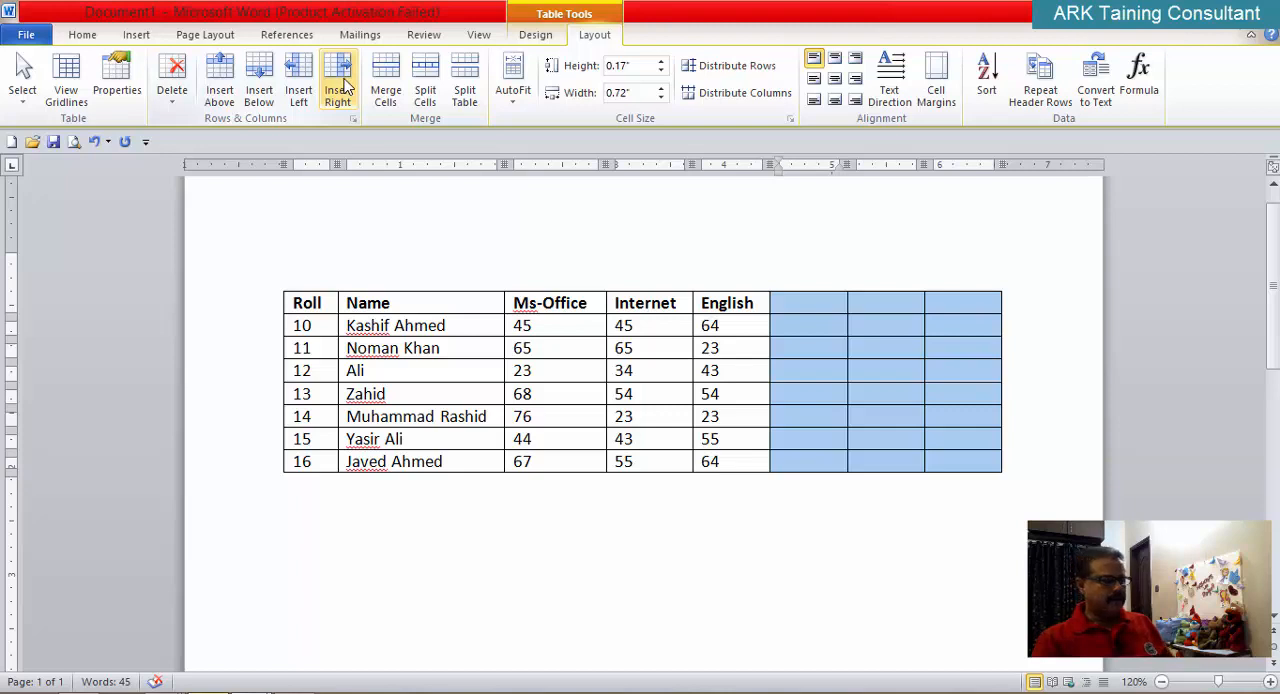
pyautogui.hotkey('ctrl', 'z')
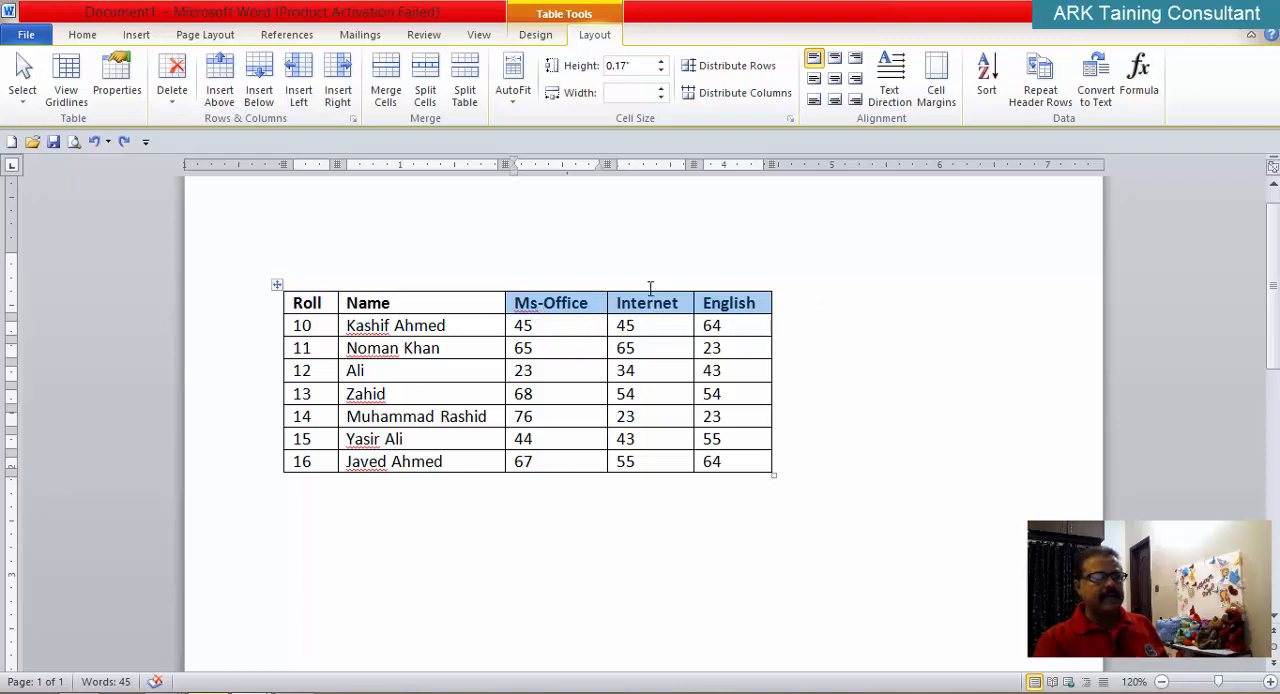
# Step: Try inserting three columns at once between the Name and Ms-Office columns, and undo the insertion
pyautogui.click(299, 78)
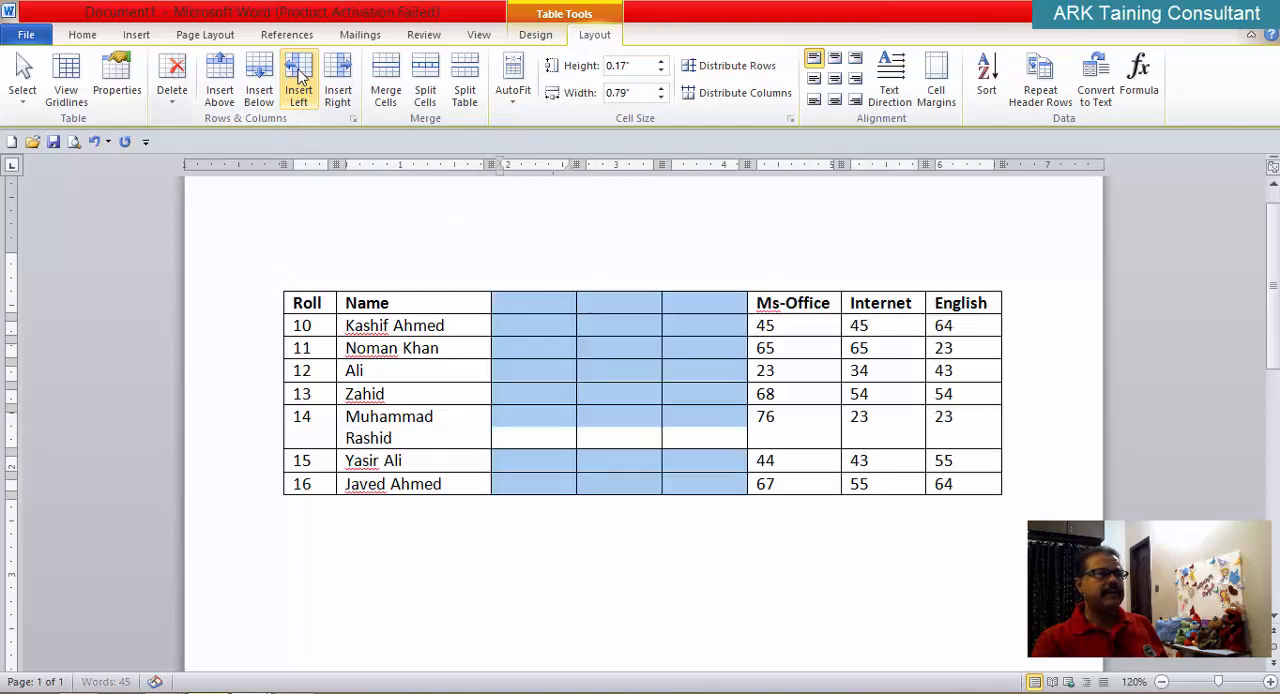
pyautogui.click(550, 561)
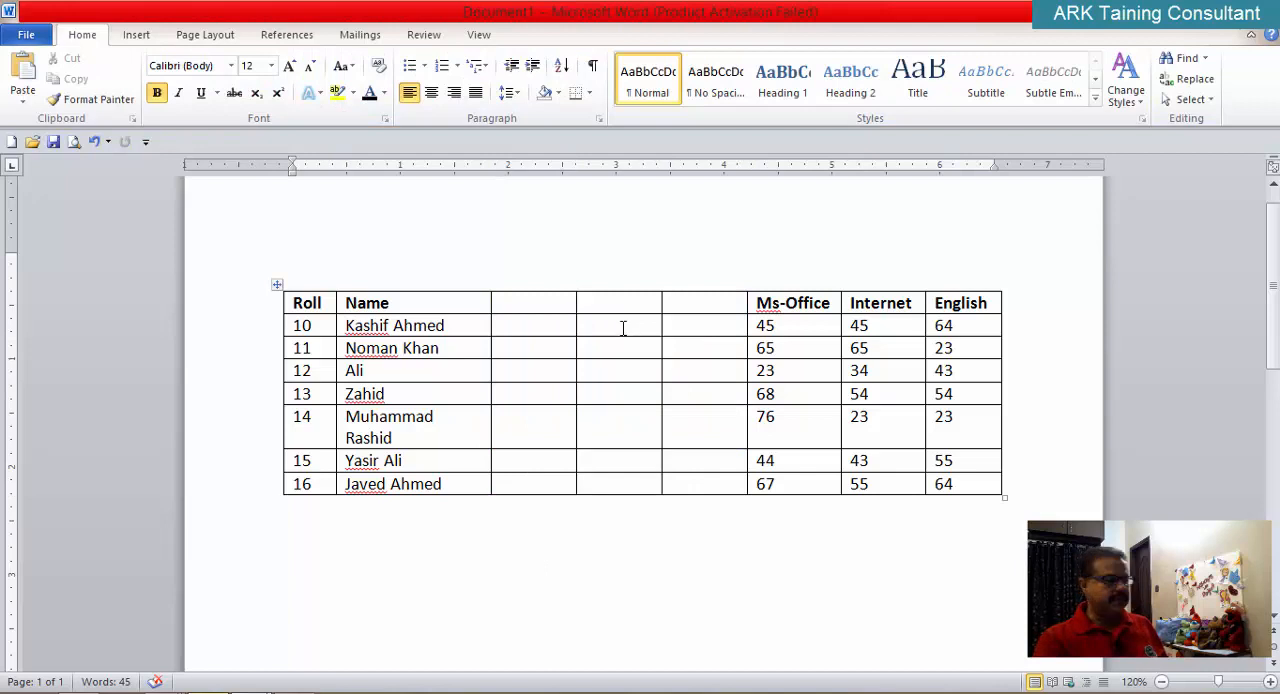
pyautogui.hotkey('ctrl', 'z')
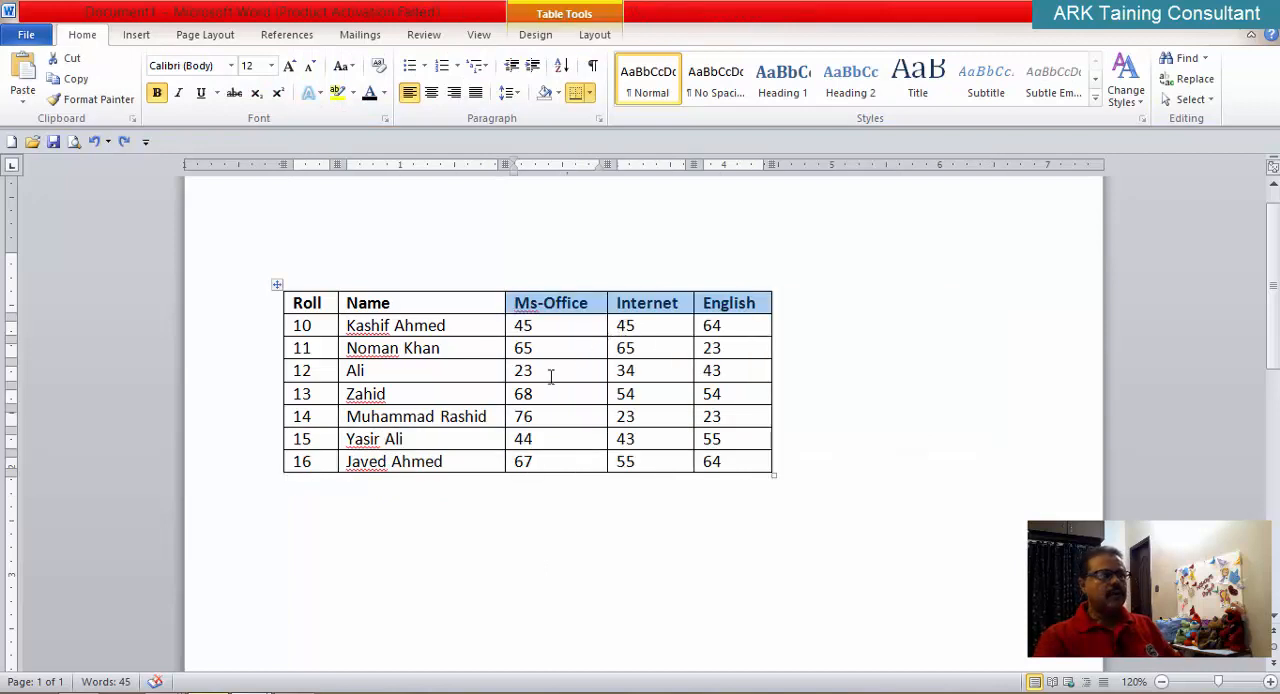
# Step: Insert two blank columns to the right of the English column in the marks table
pyautogui.click(736, 303)
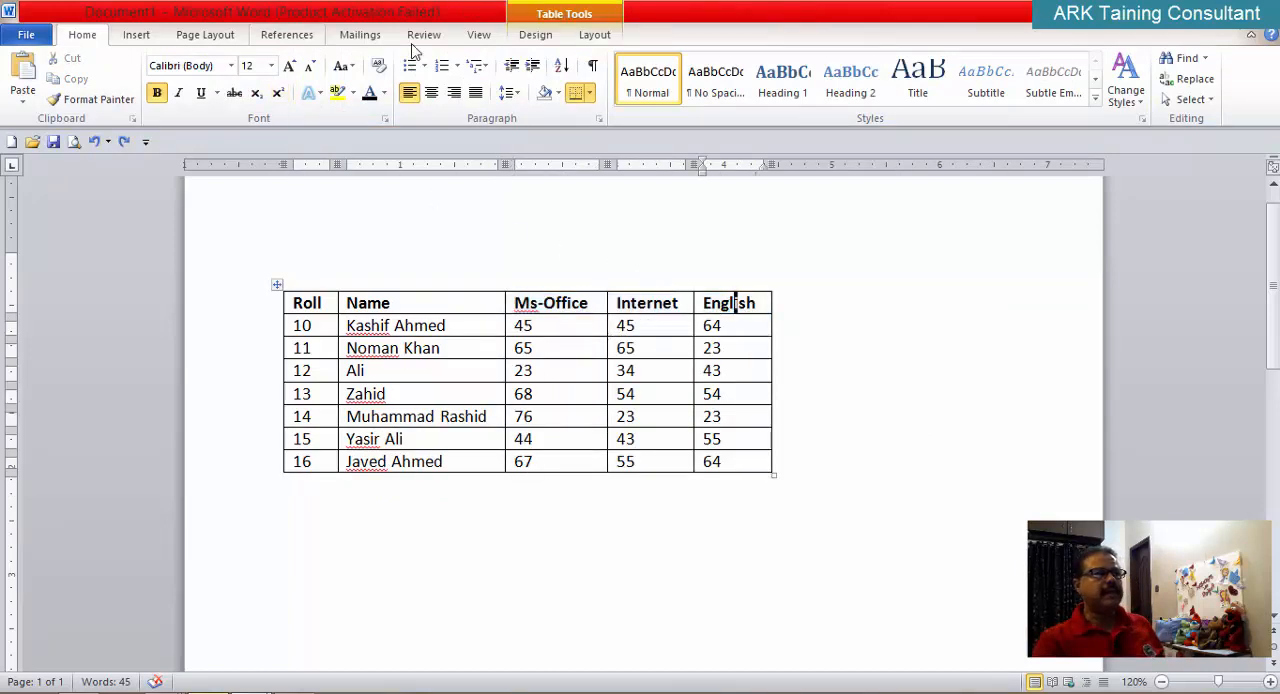
pyautogui.click(596, 42)
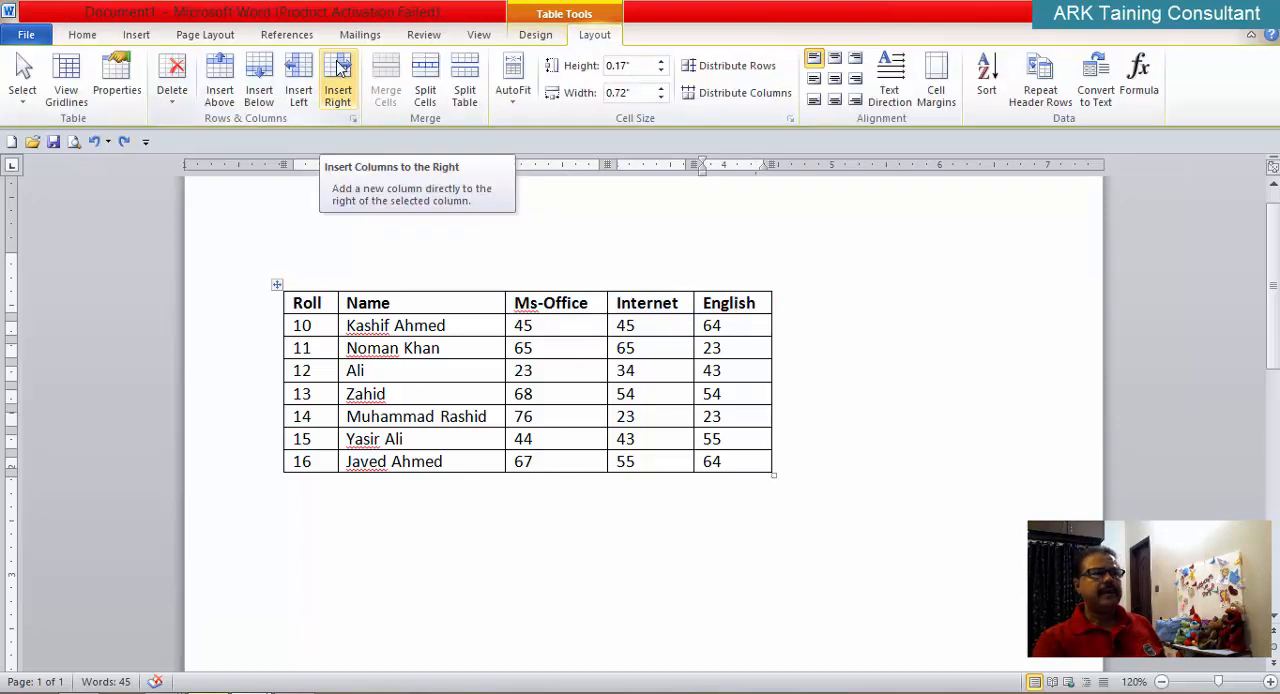
pyautogui.click(338, 80)
pyautogui.click(338, 80)
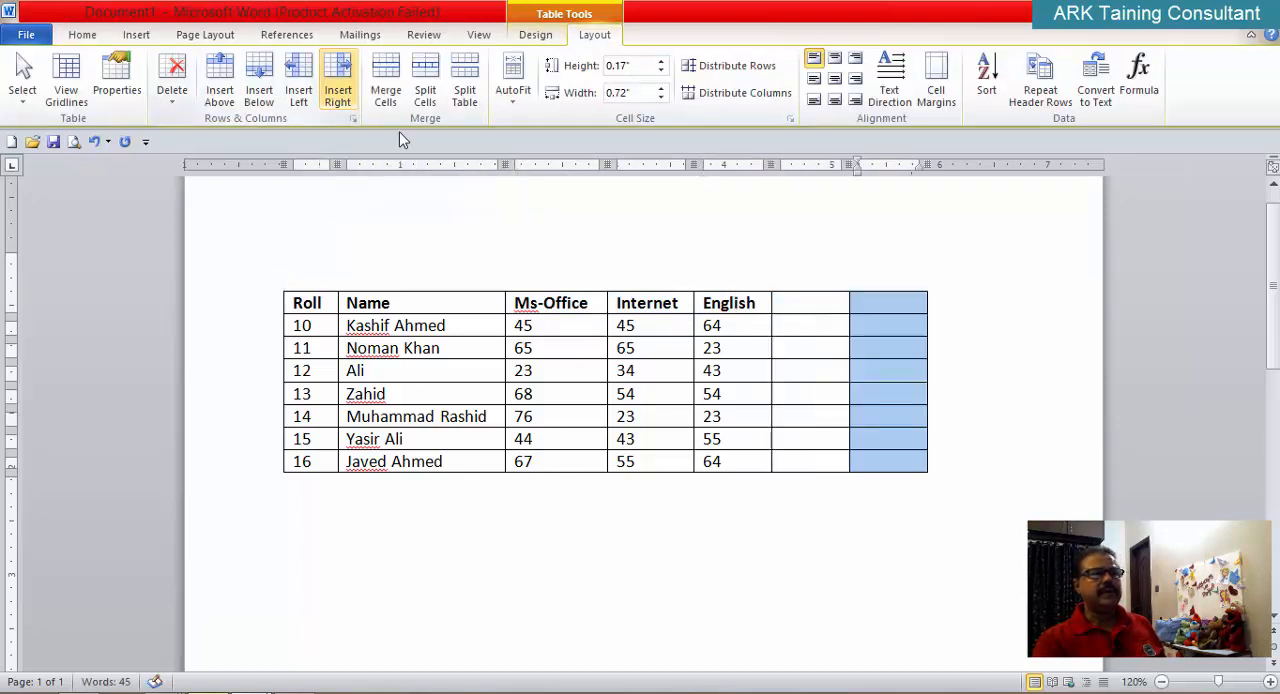
pyautogui.click(734, 544)
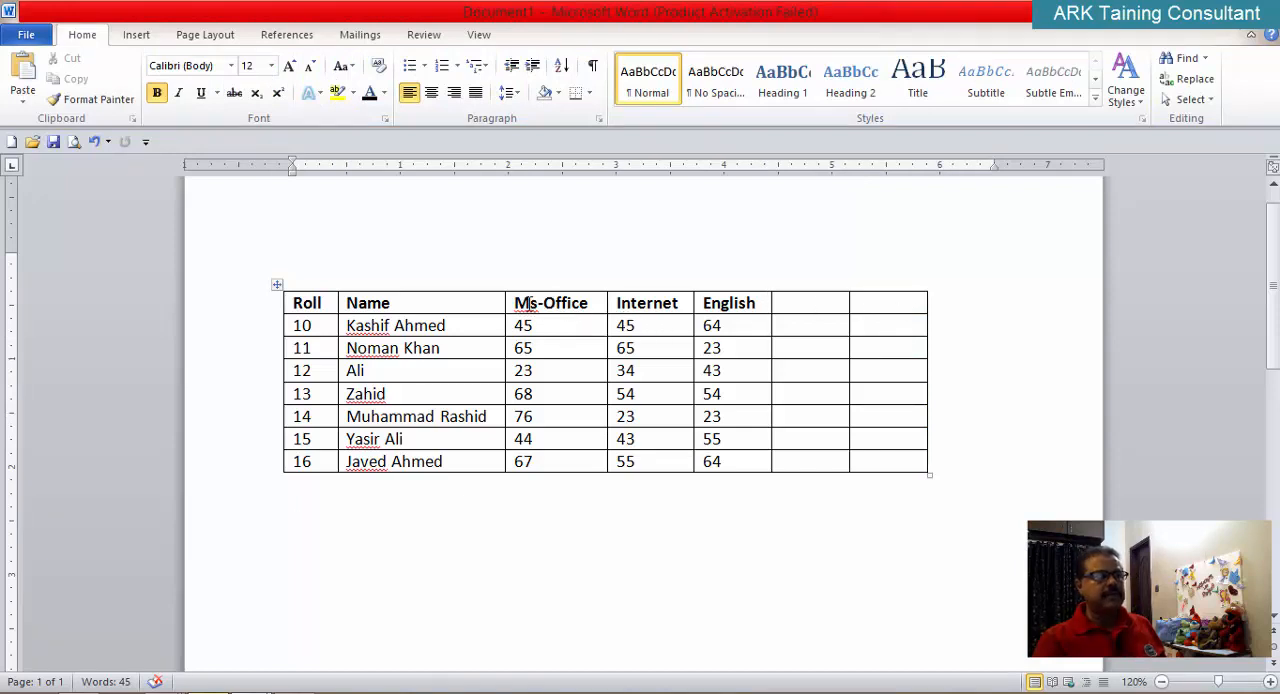
# Step: Try inserting five columns to the left of Ms-Office by selecting five header cells from Ms-Office onward, and undo the insertion
pyautogui.moveTo(538, 303); pyautogui.dragTo(902, 304)
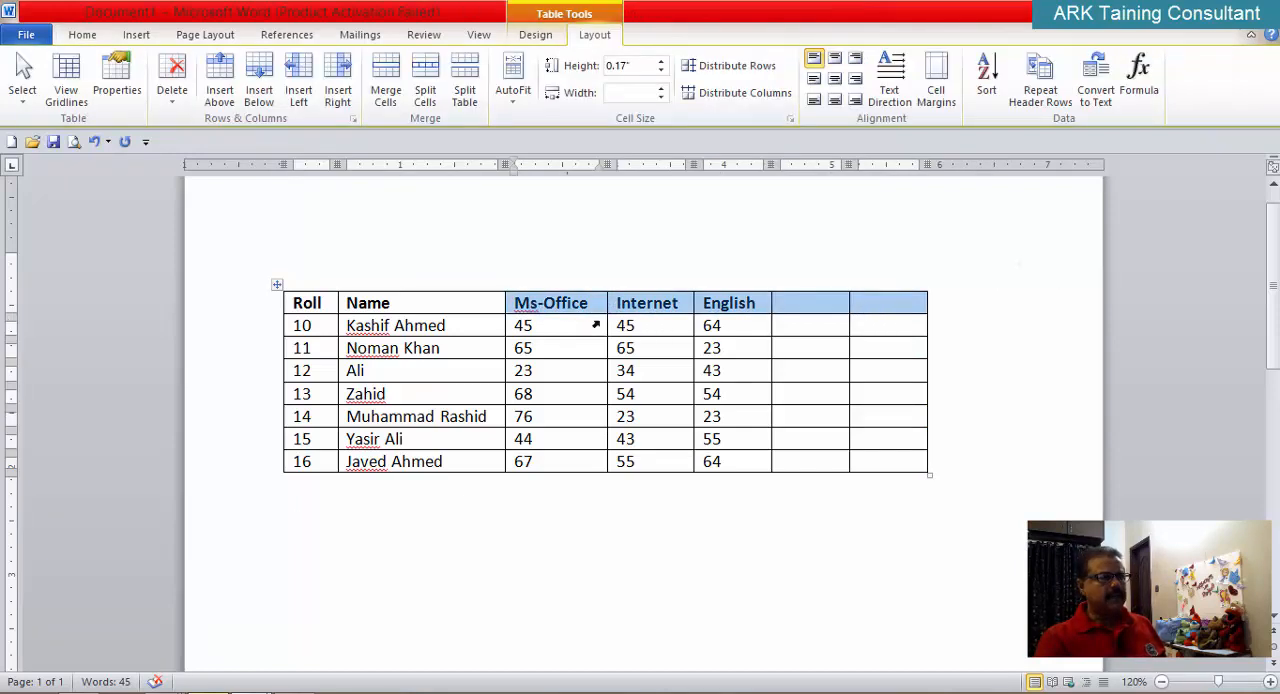
pyautogui.click(299, 82)
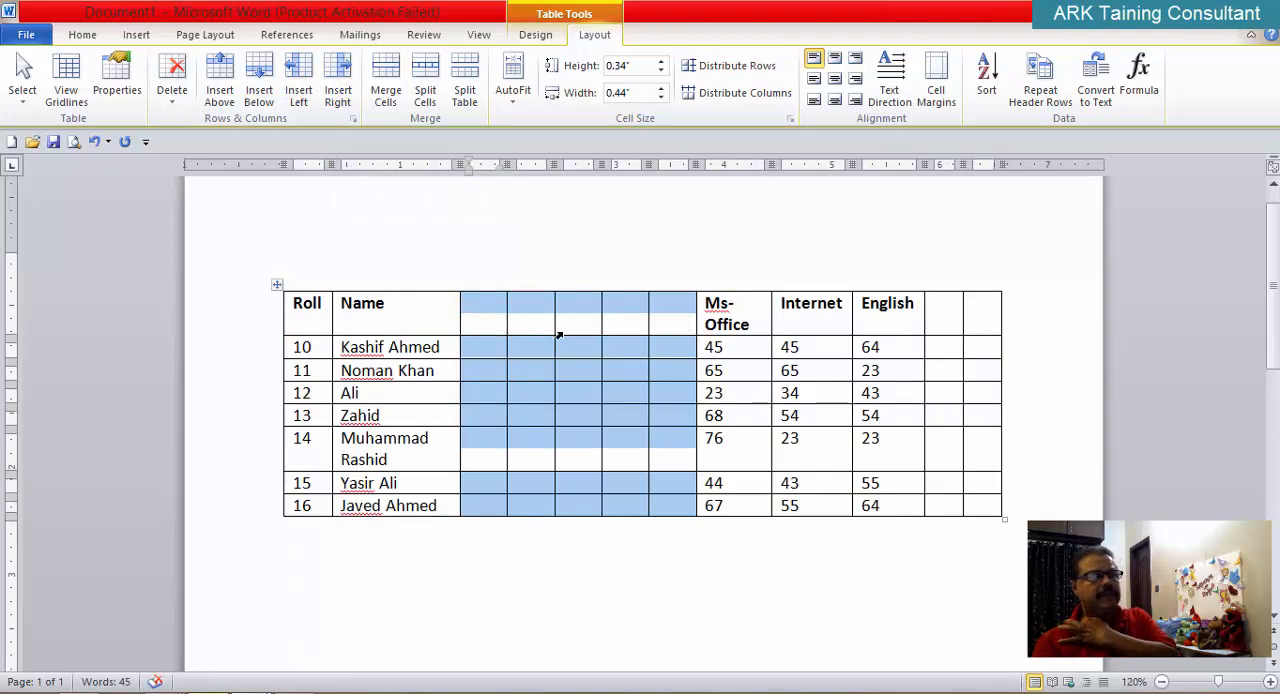
pyautogui.hotkey('ctrl', 'z')
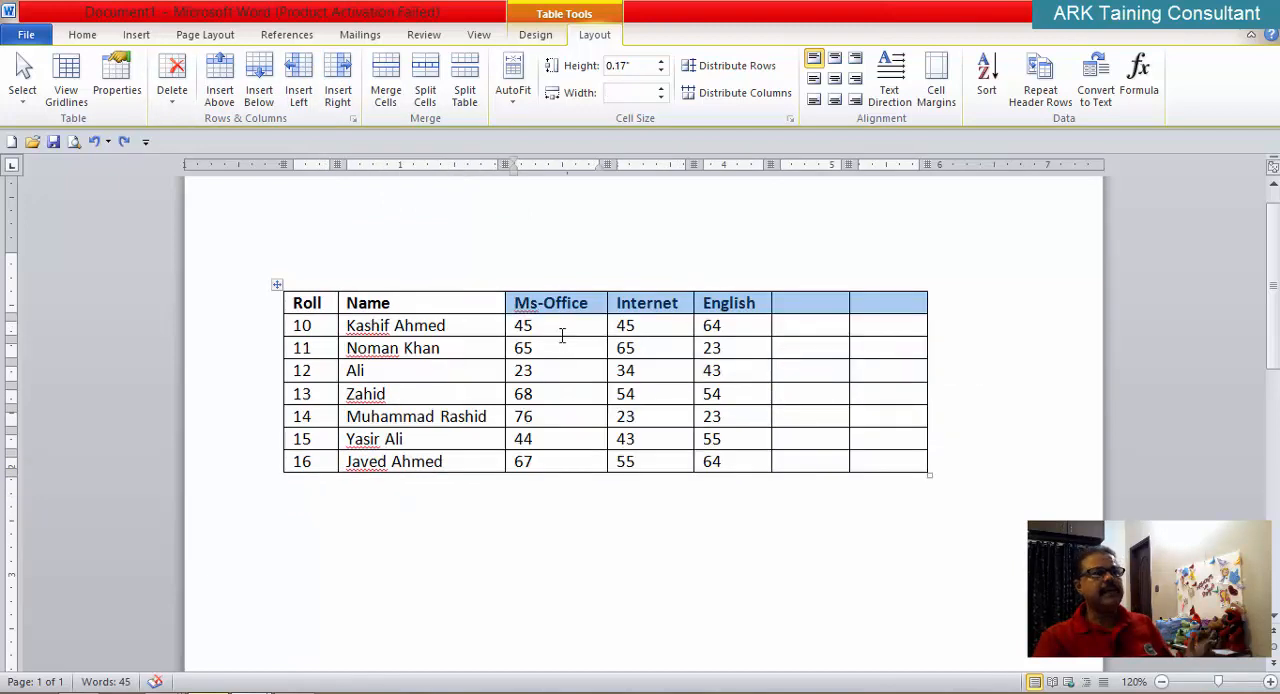
pyautogui.click(576, 510)
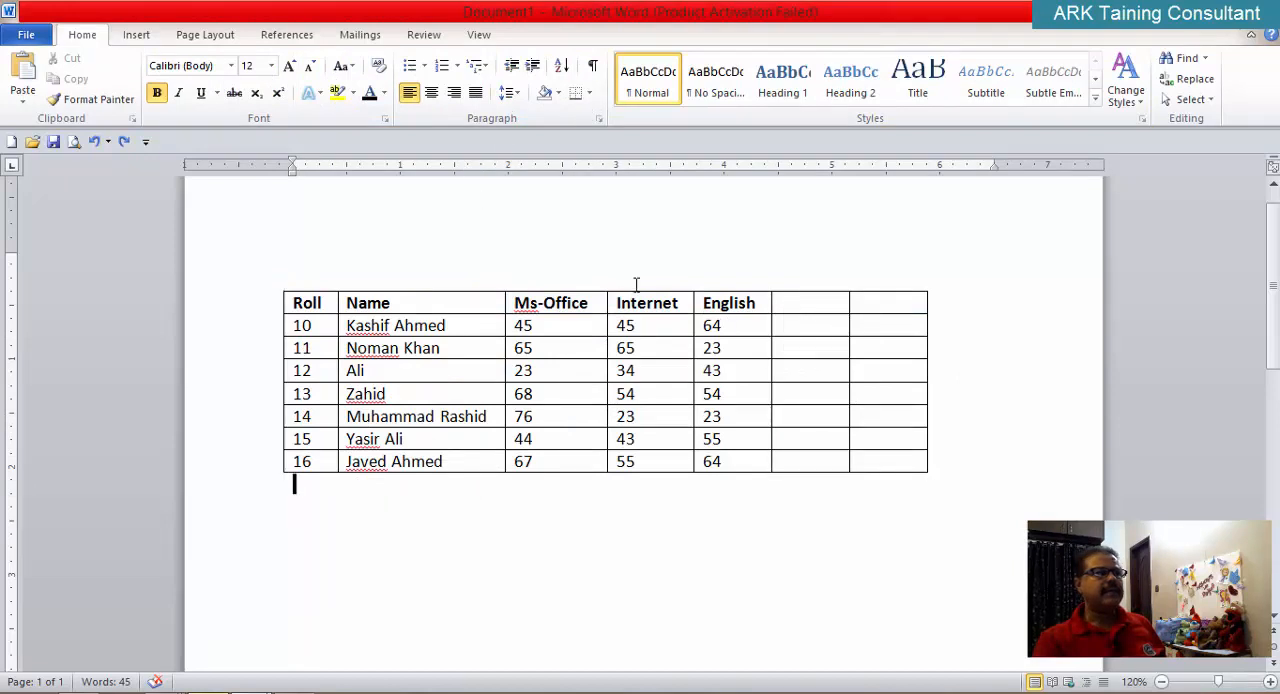
# Step: Enter the headings Total and Per% in the two blank columns after English
pyautogui.click(731, 303)
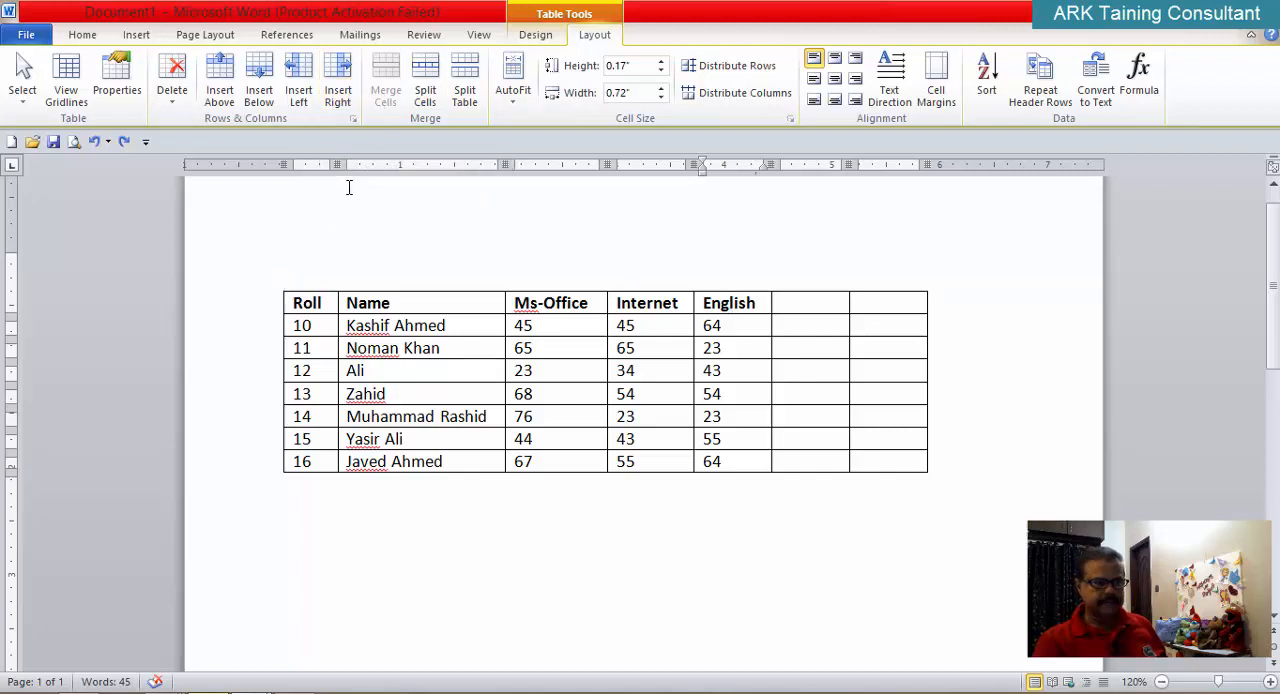
pyautogui.click(791, 305)
pyautogui.write('To')
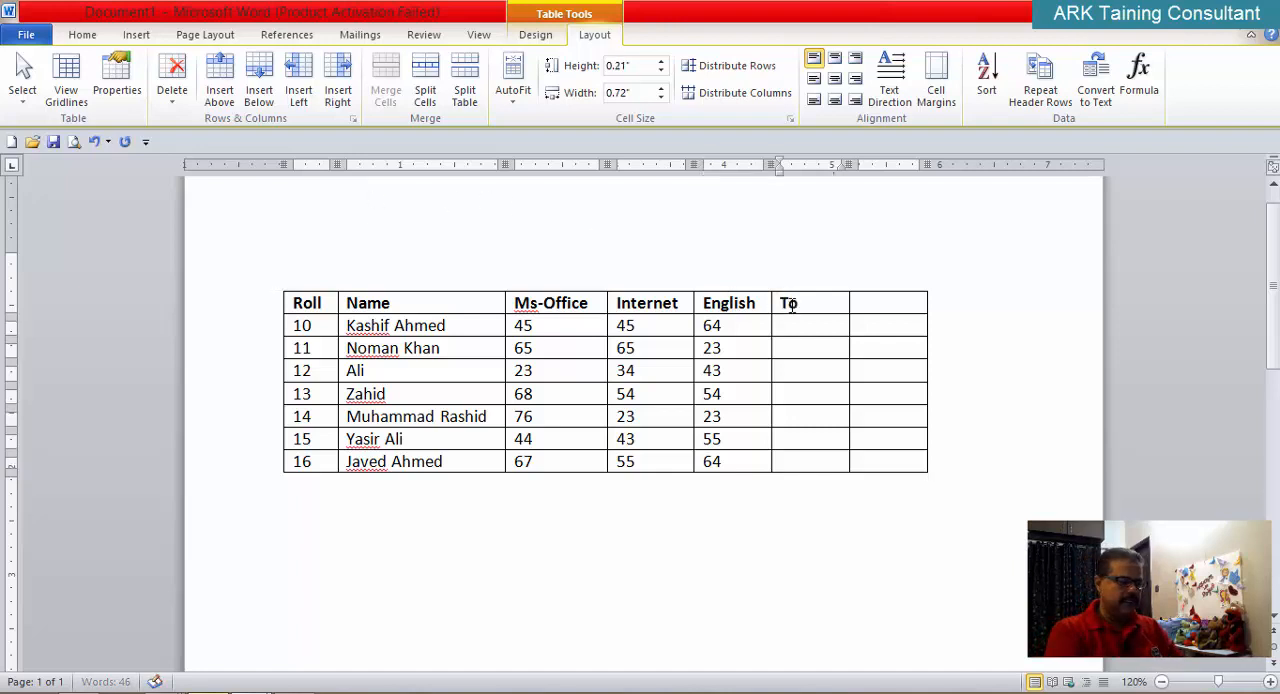
pyautogui.write('tal')
pyautogui.press('Tab')
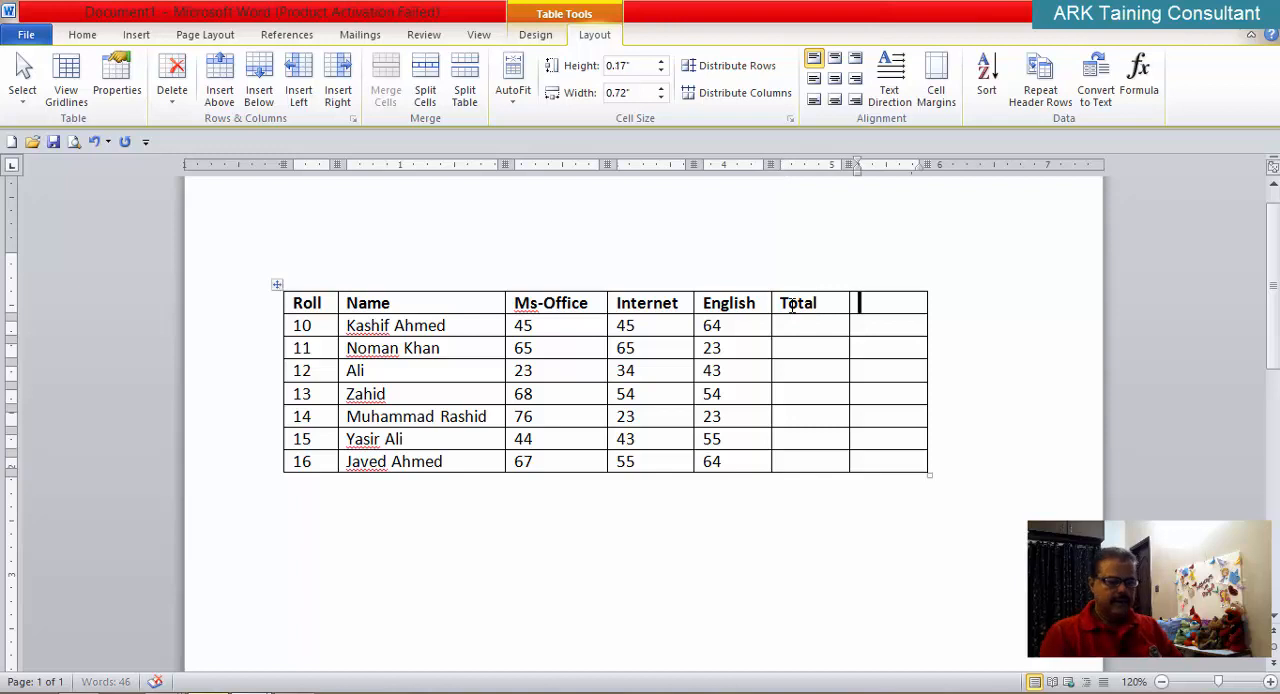
pyautogui.write('Per%')
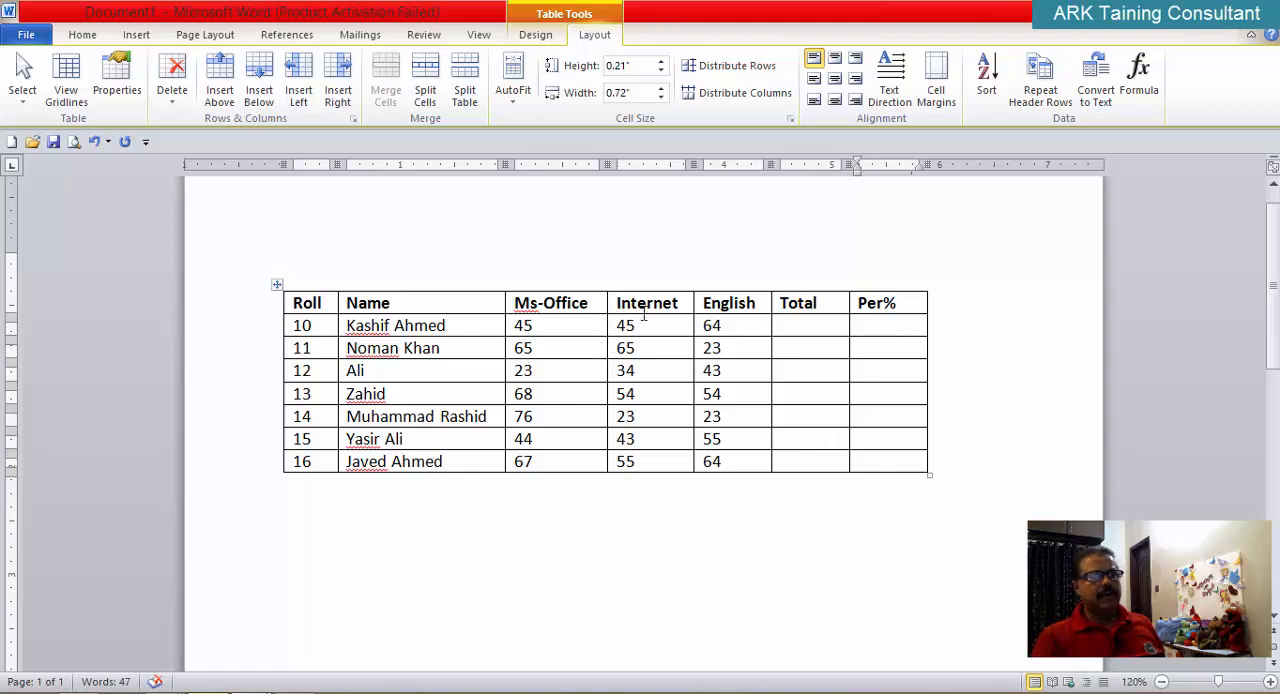
# Step: Insert one blank row above and one blank row below the Roll 12 row
pyautogui.click(411, 378)
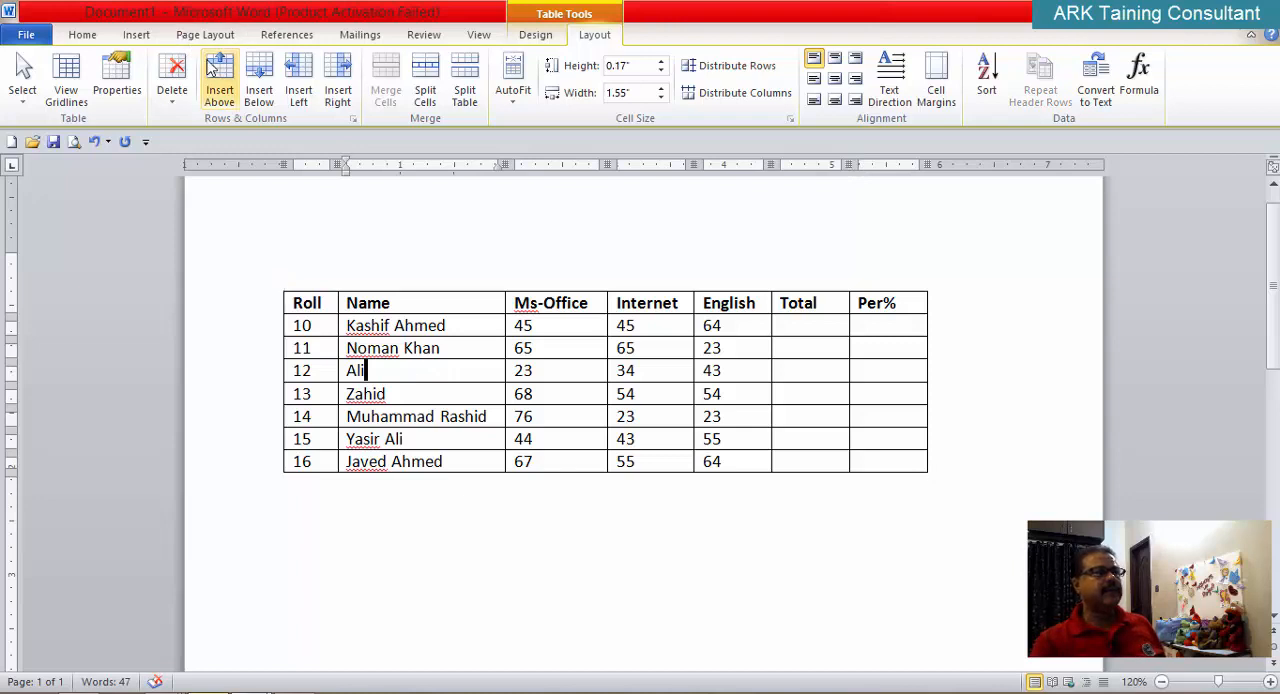
pyautogui.click(221, 88)
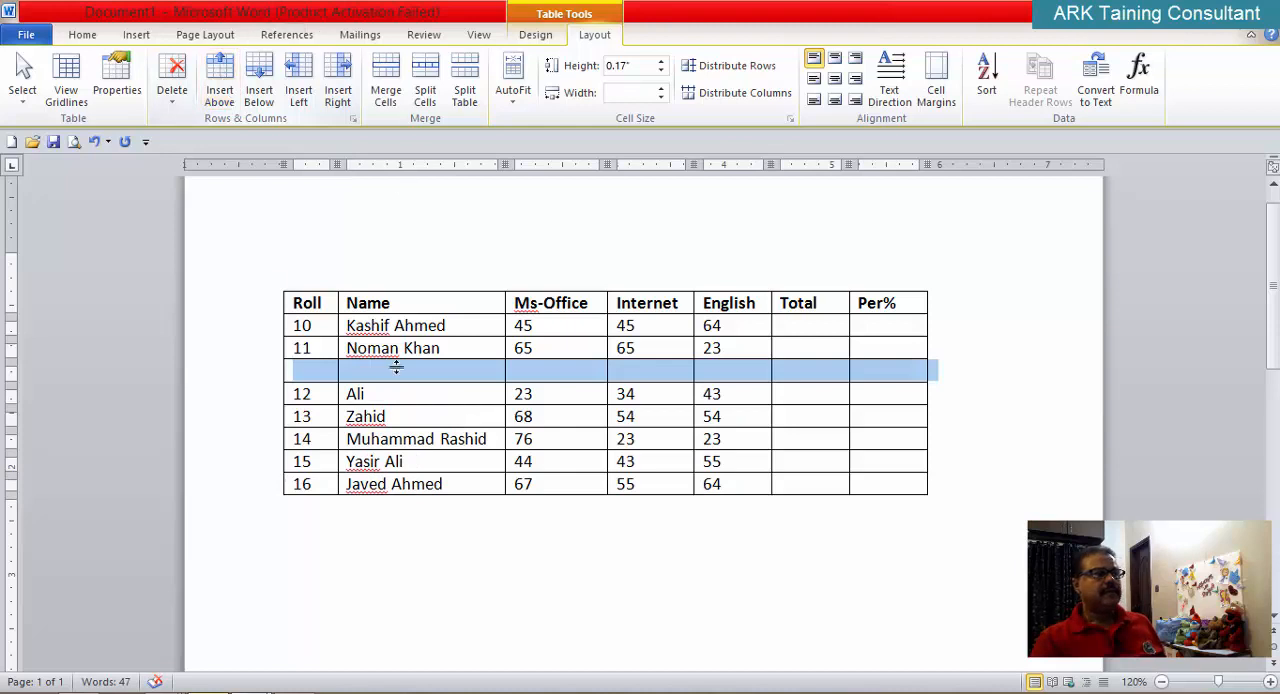
pyautogui.click(374, 396)
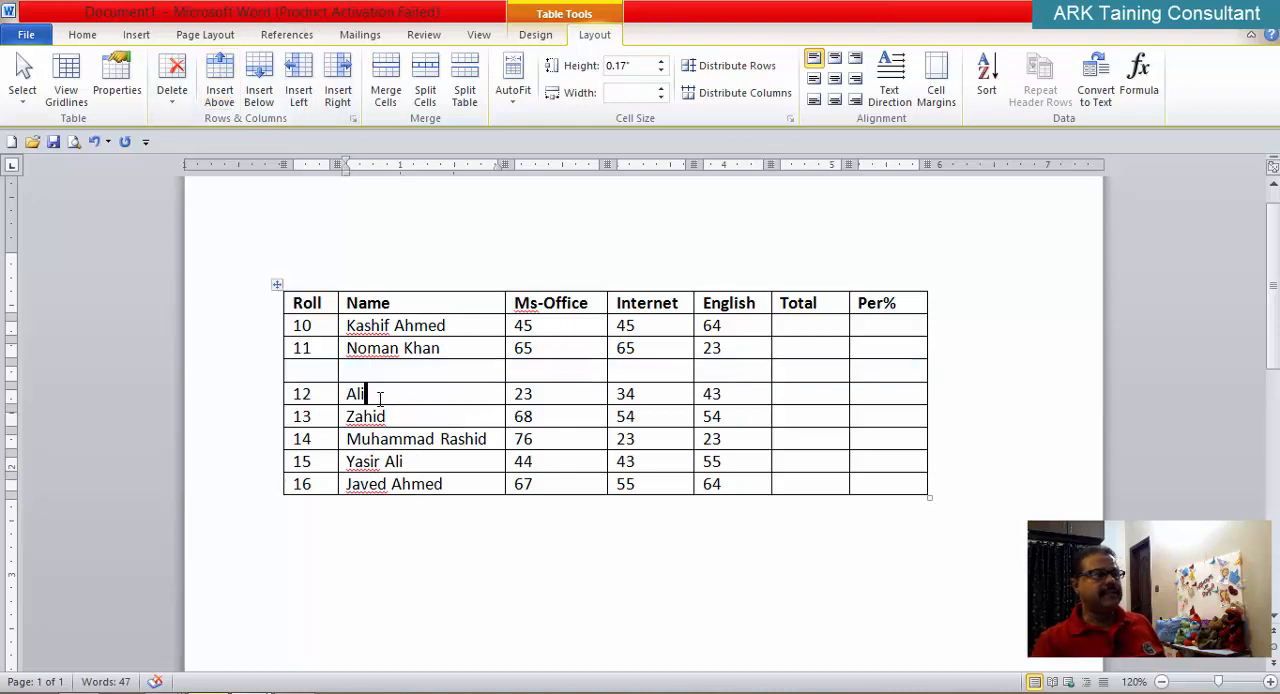
pyautogui.click(262, 85)
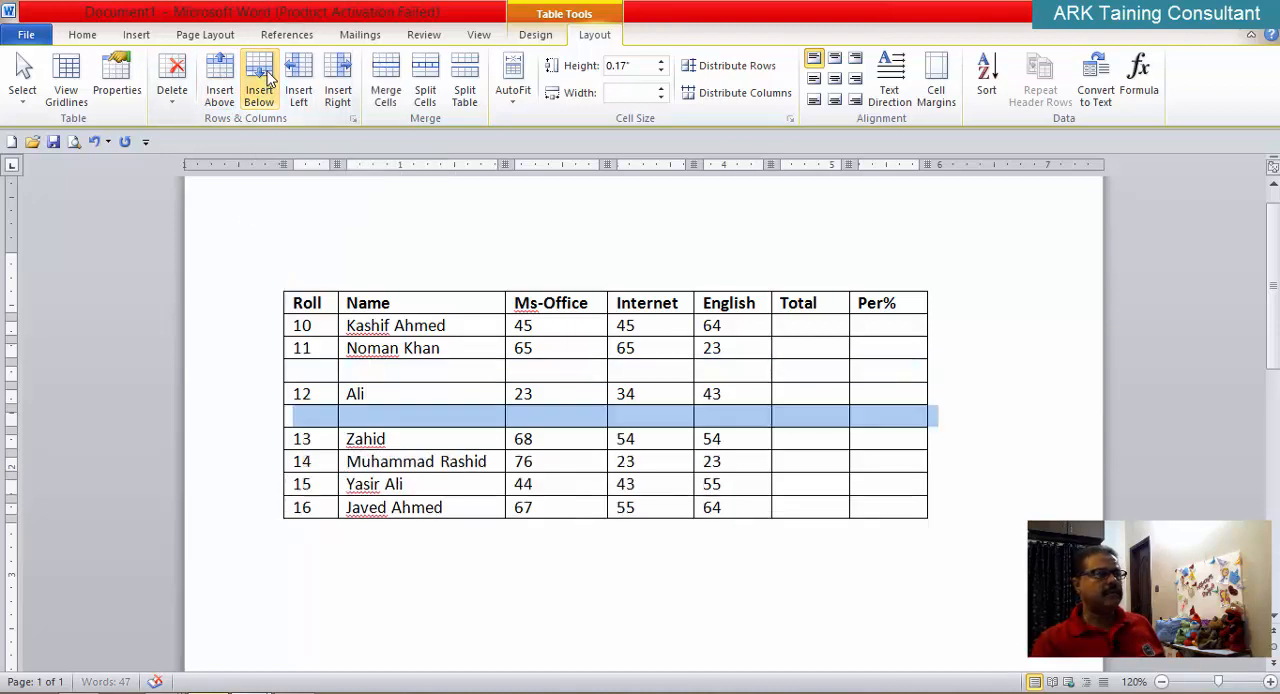
# Step: Try inserting five rows below Roll 12 by selecting the Name cells from the blank row through Roll 16, and undo the insertion
pyautogui.scroll(-2, 317, 283)
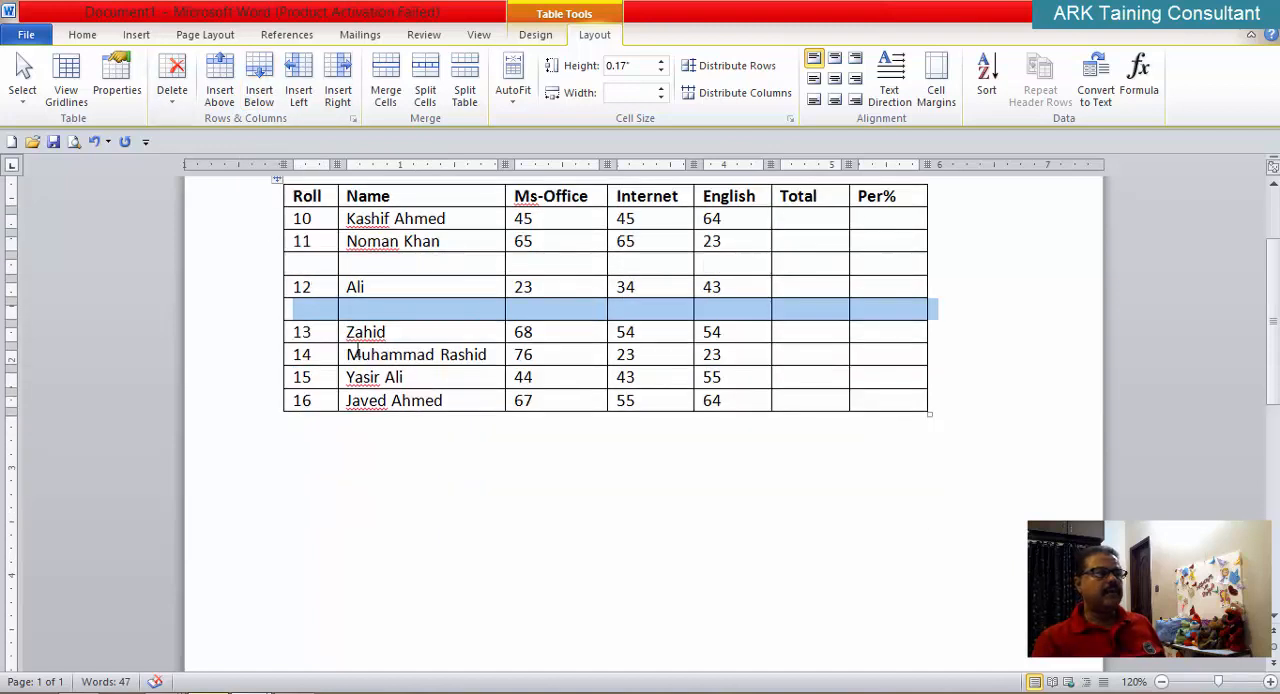
pyautogui.click(366, 313)
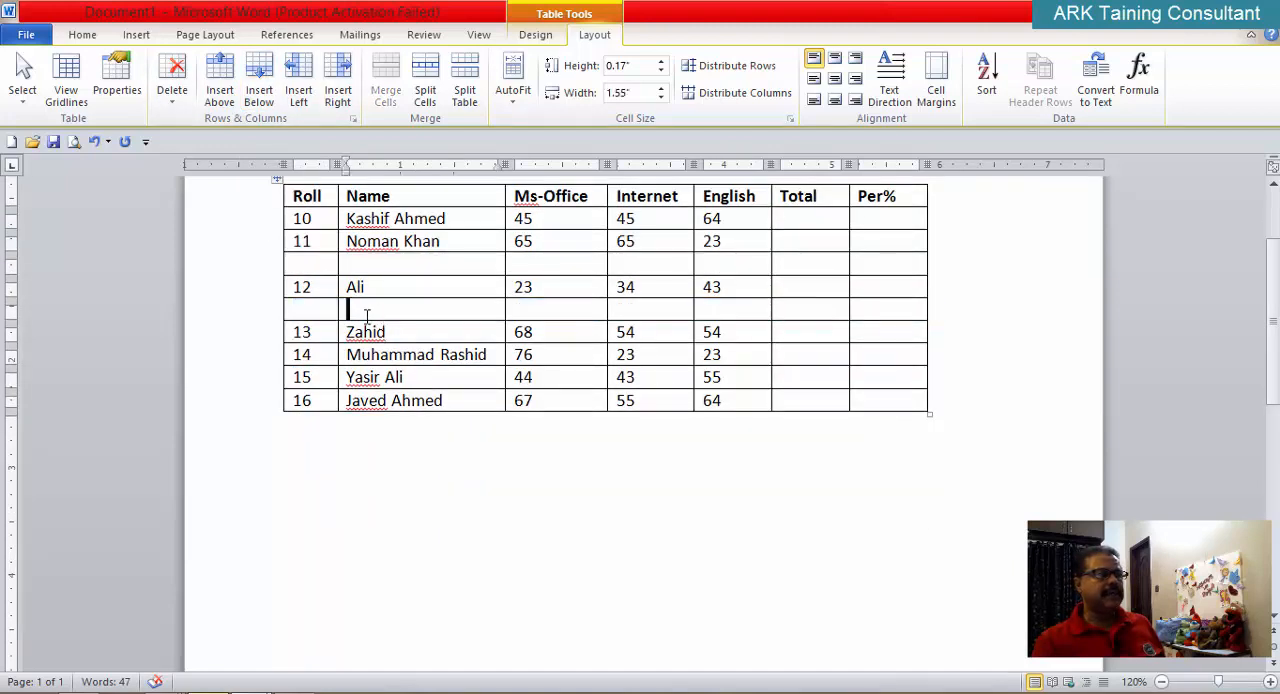
pyautogui.moveTo(366, 313); pyautogui.dragTo(362, 402)
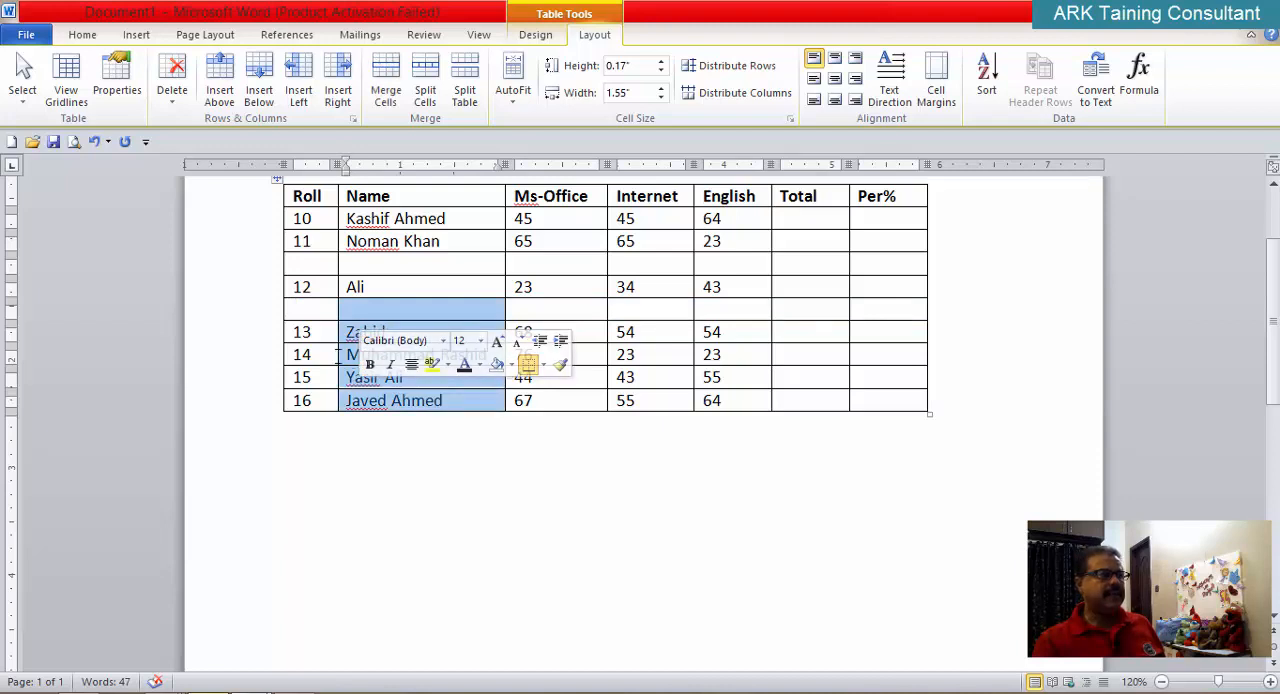
pyautogui.click(222, 82)
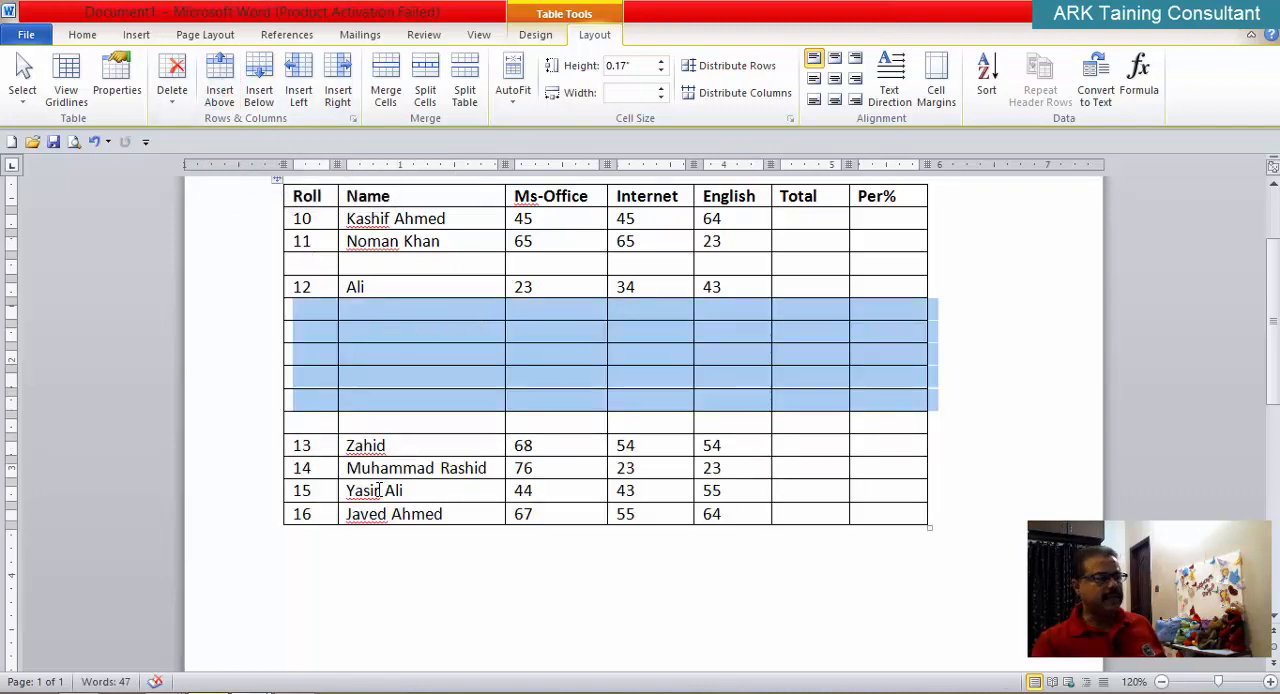
pyautogui.press('BackSpace')
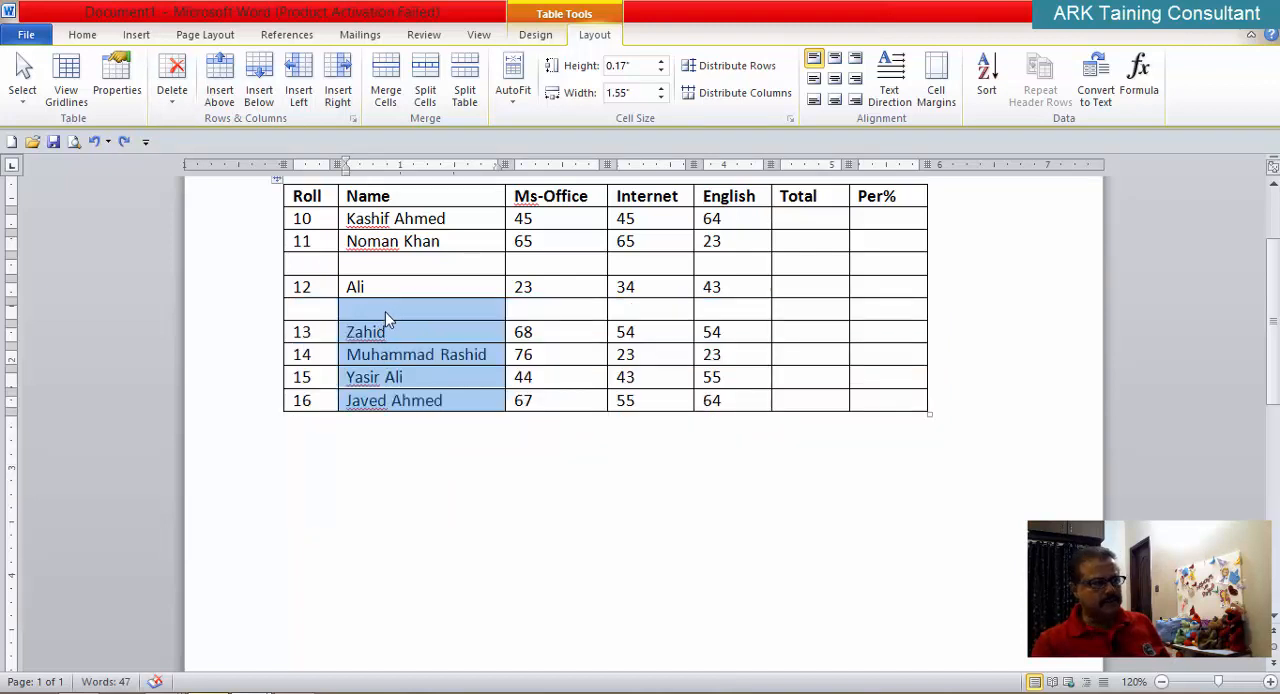
# Step: Insert five blank rows below the Roll 16 row, and nine more by selecting the Name cells from Roll 13 through the last blank row
pyautogui.click(260, 80)
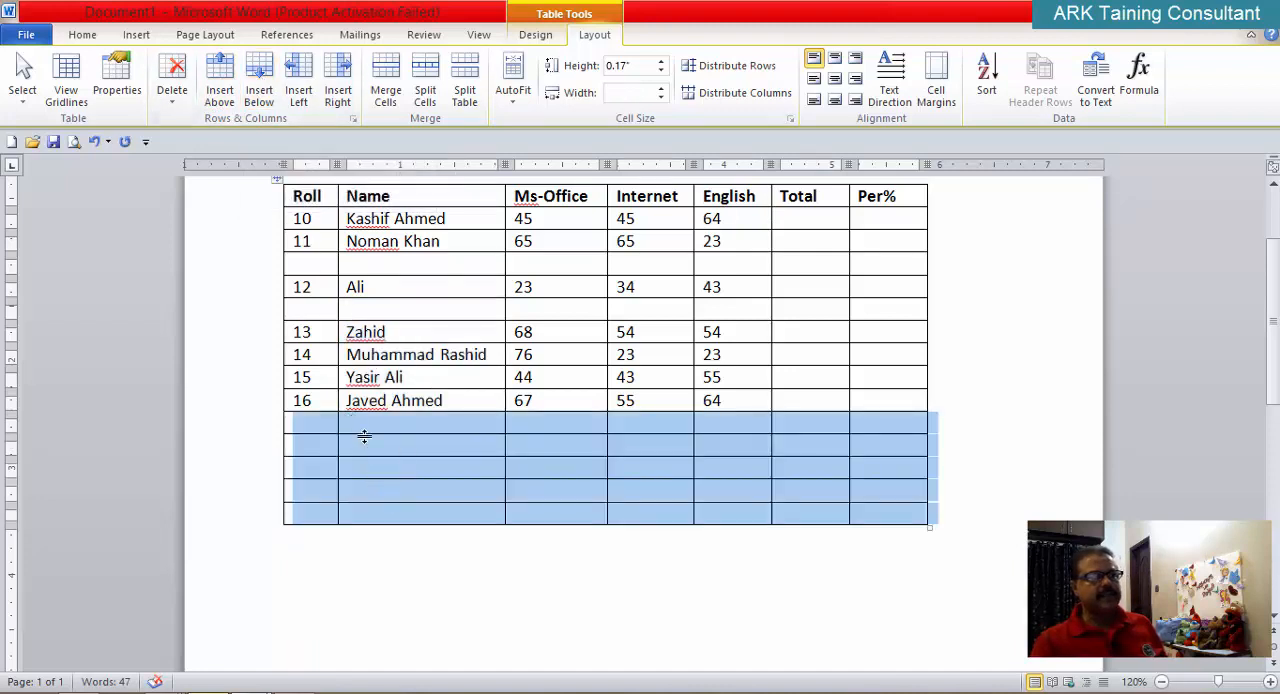
pyautogui.click(371, 536)
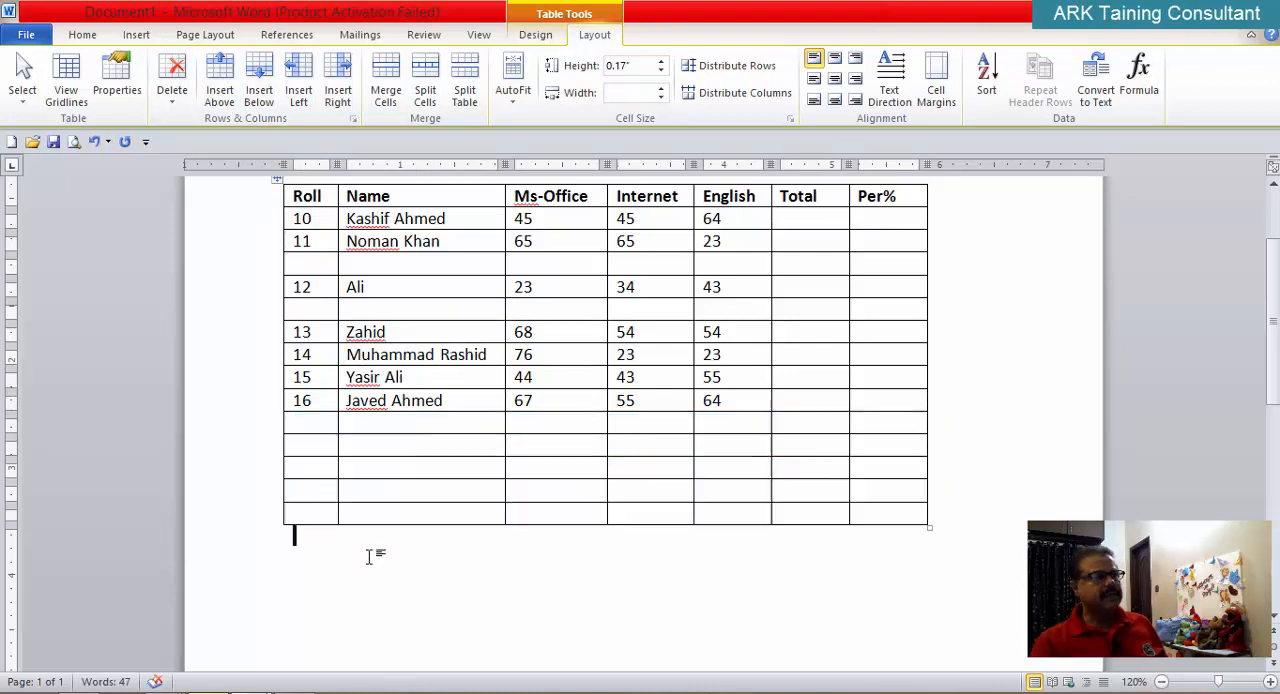
pyautogui.moveTo(395, 337); pyautogui.dragTo(383, 516)
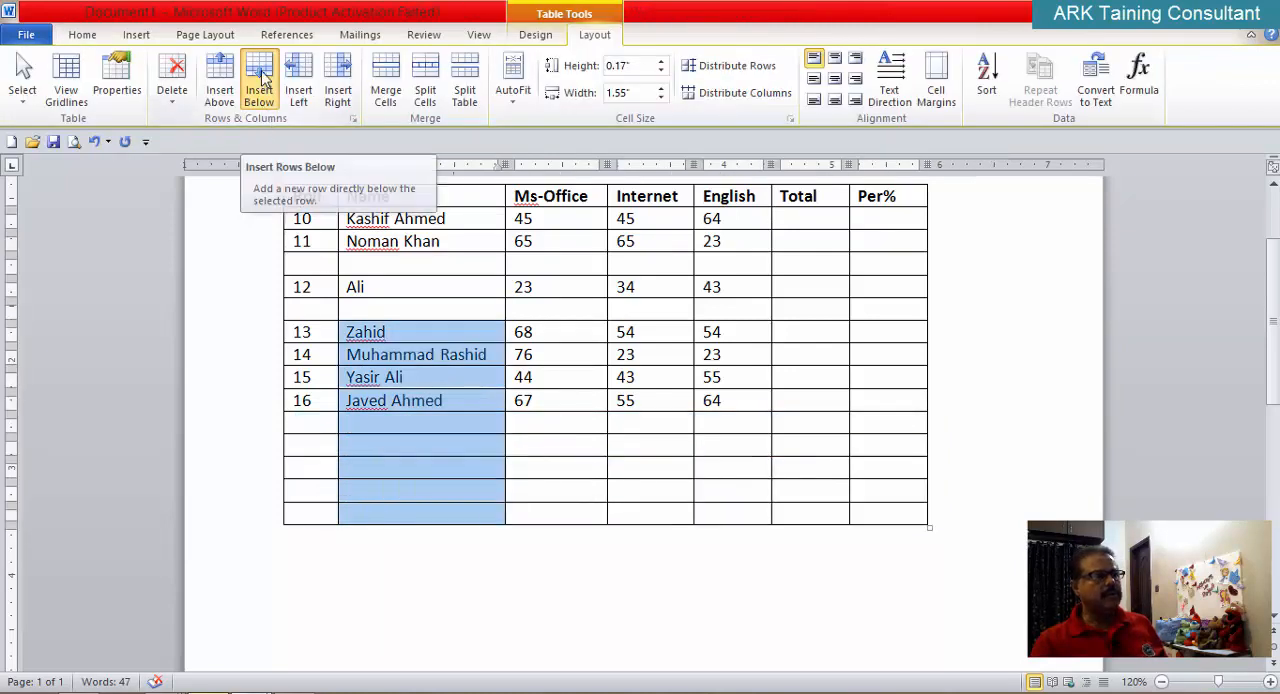
pyautogui.click(259, 95)
pyautogui.scroll(-1, 322, 283)
pyautogui.scroll(-4, 322, 283)
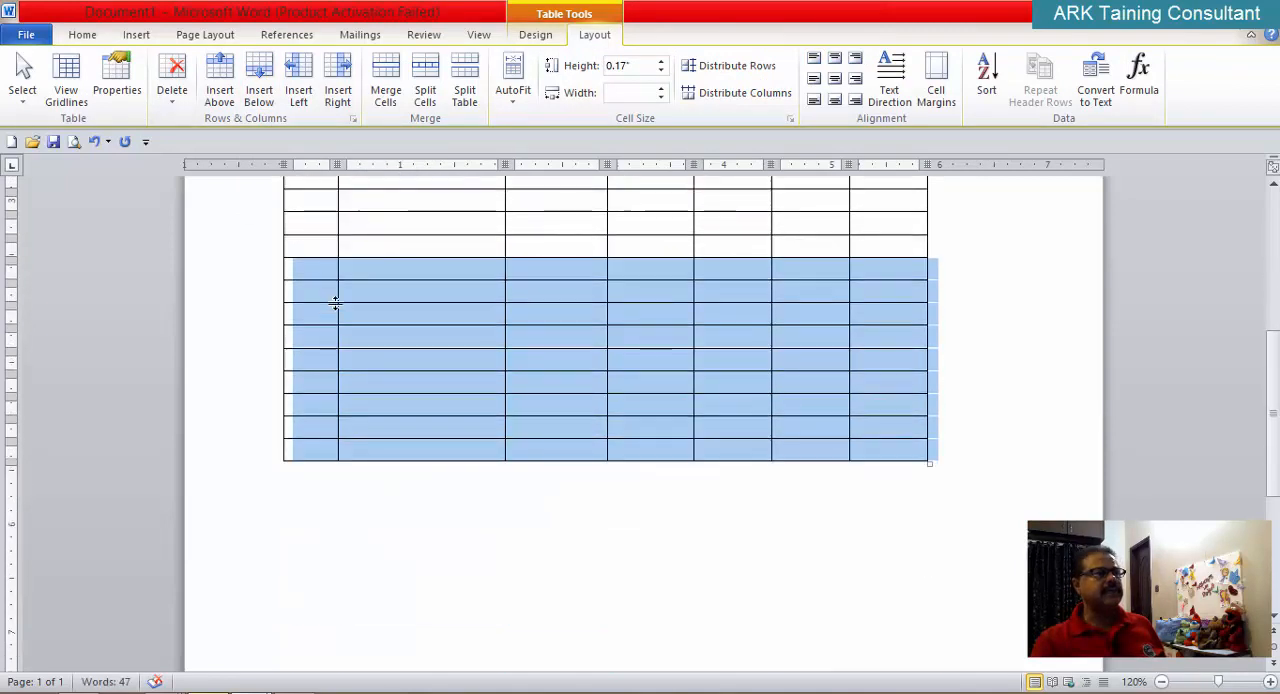
pyautogui.scroll(2, 335, 304)
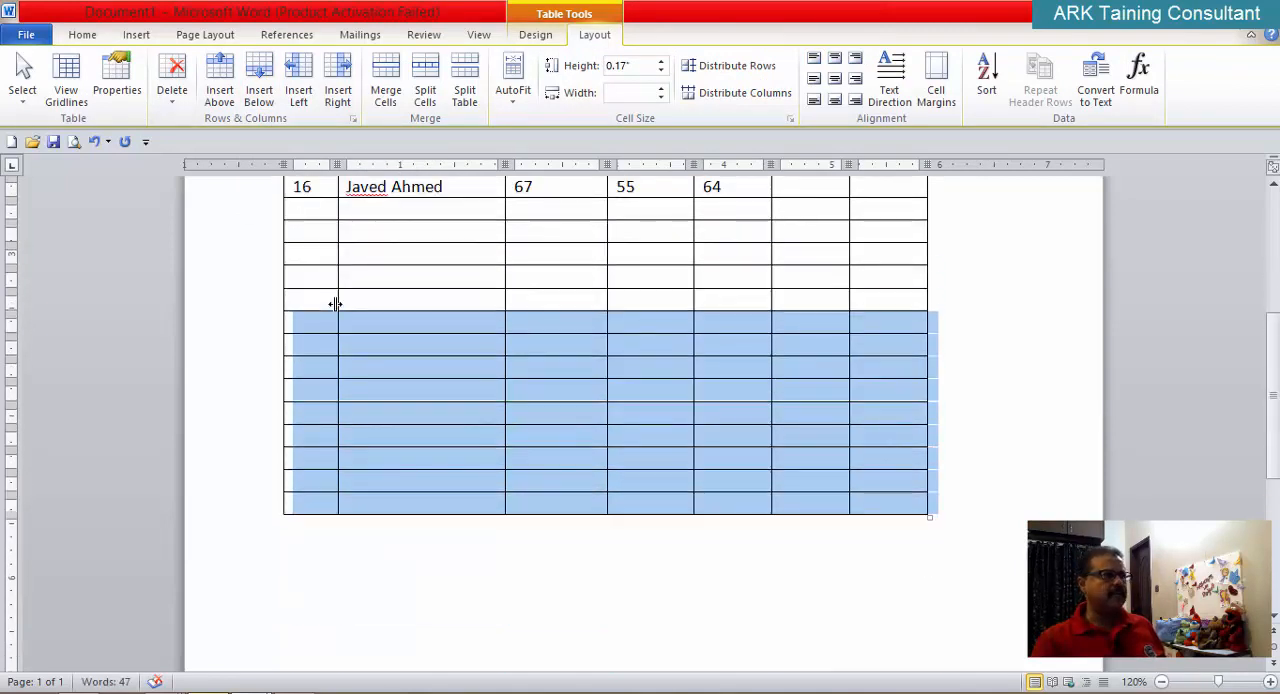
# Step: Delete all the blank rows below the Roll 16 row
pyautogui.moveTo(316, 268); pyautogui.dragTo(293, 552)
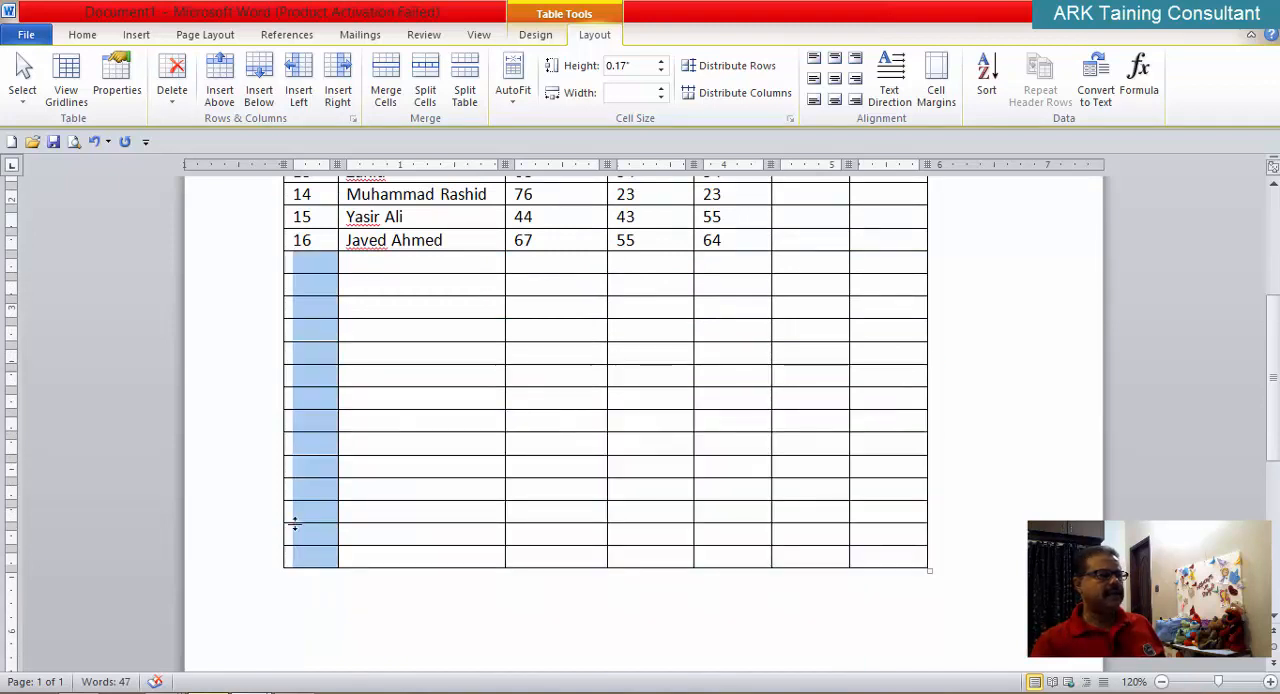
pyautogui.click(172, 105)
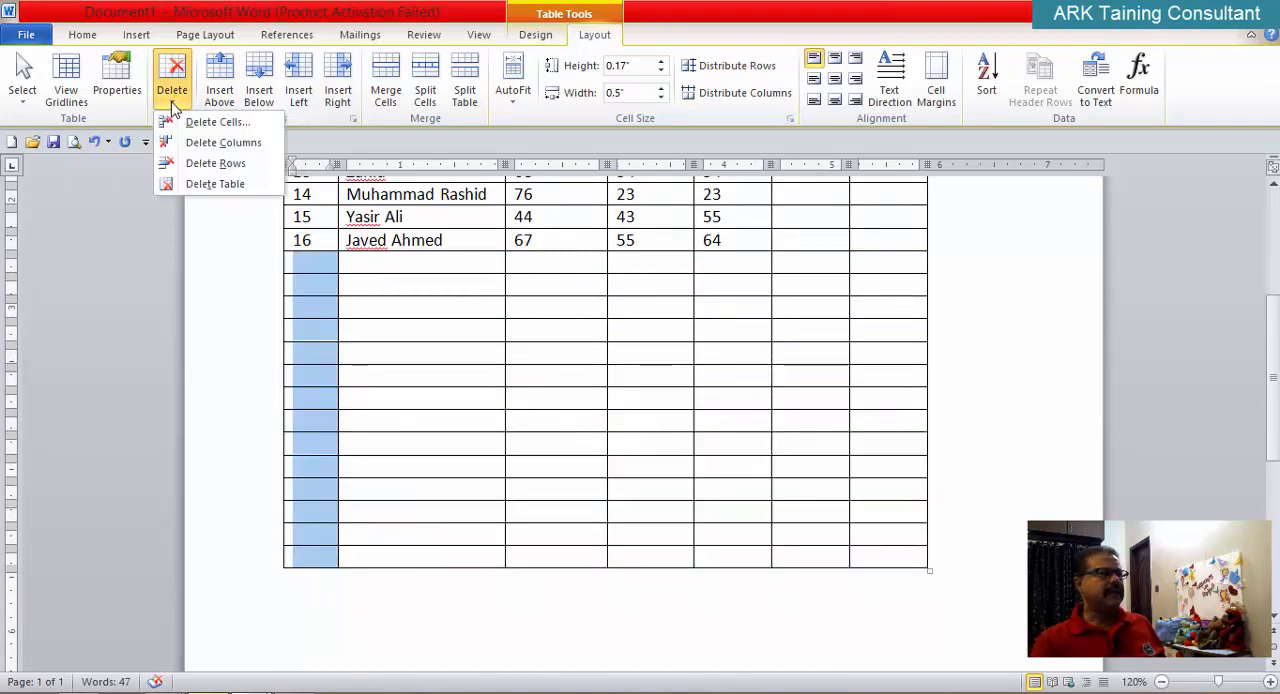
pyautogui.click(210, 163)
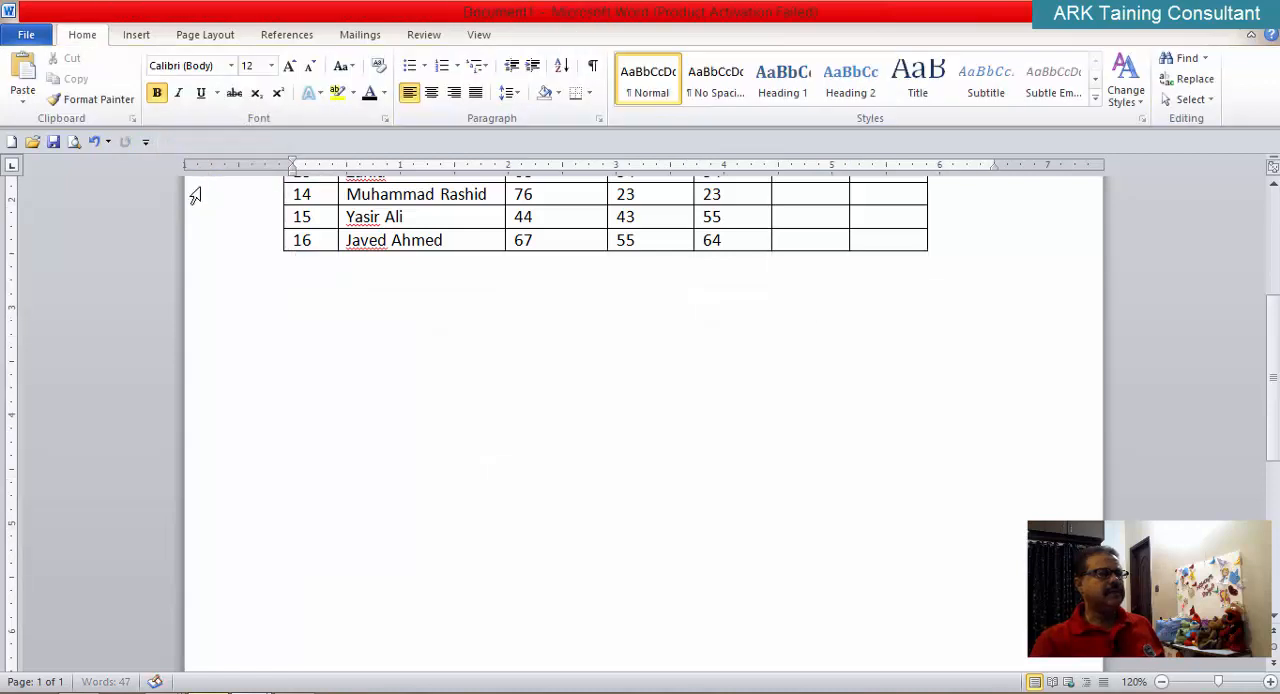
# Step: Delete the blank rows directly above and below the Roll 12 row
pyautogui.scroll(3, 195, 195)
pyautogui.click(311, 265)
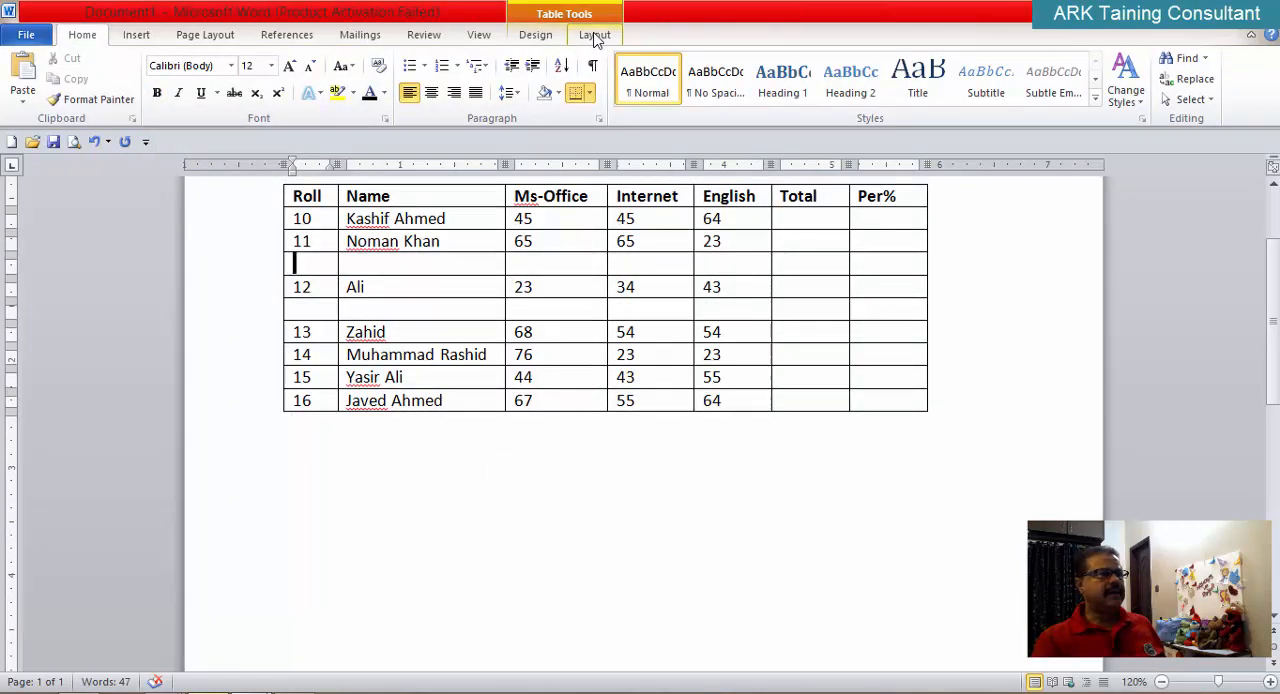
pyautogui.click(594, 35)
pyautogui.click(176, 100)
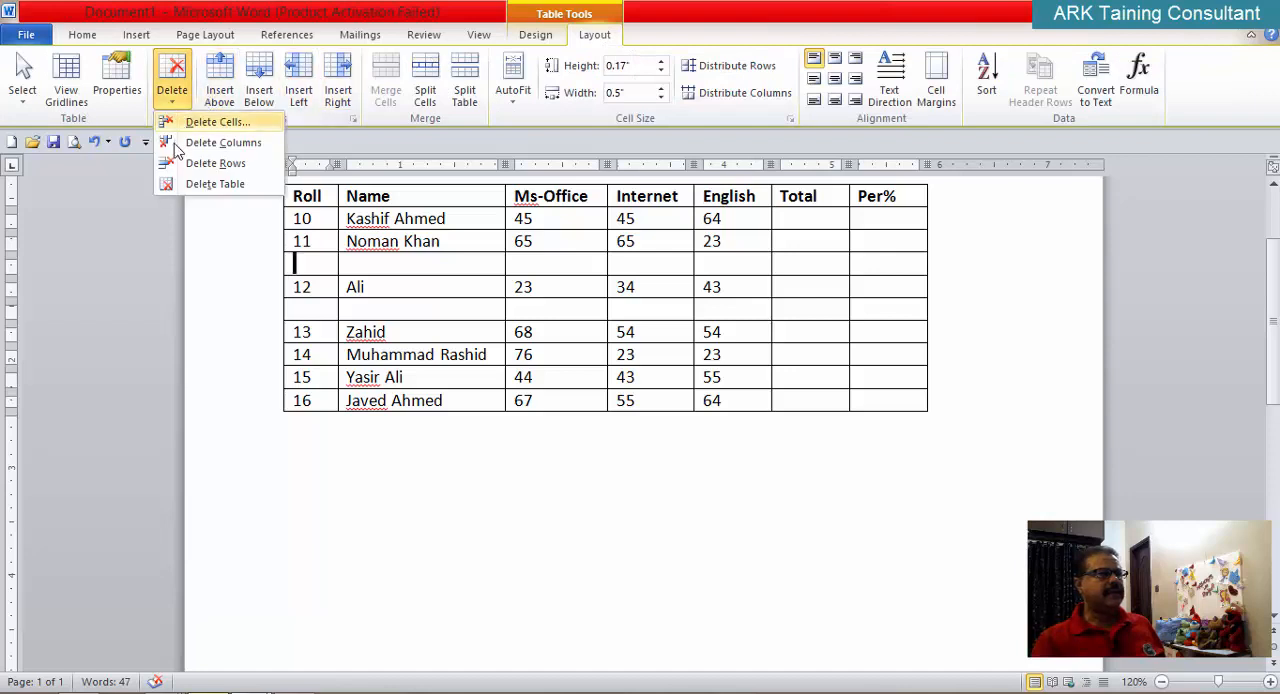
pyautogui.click(200, 163)
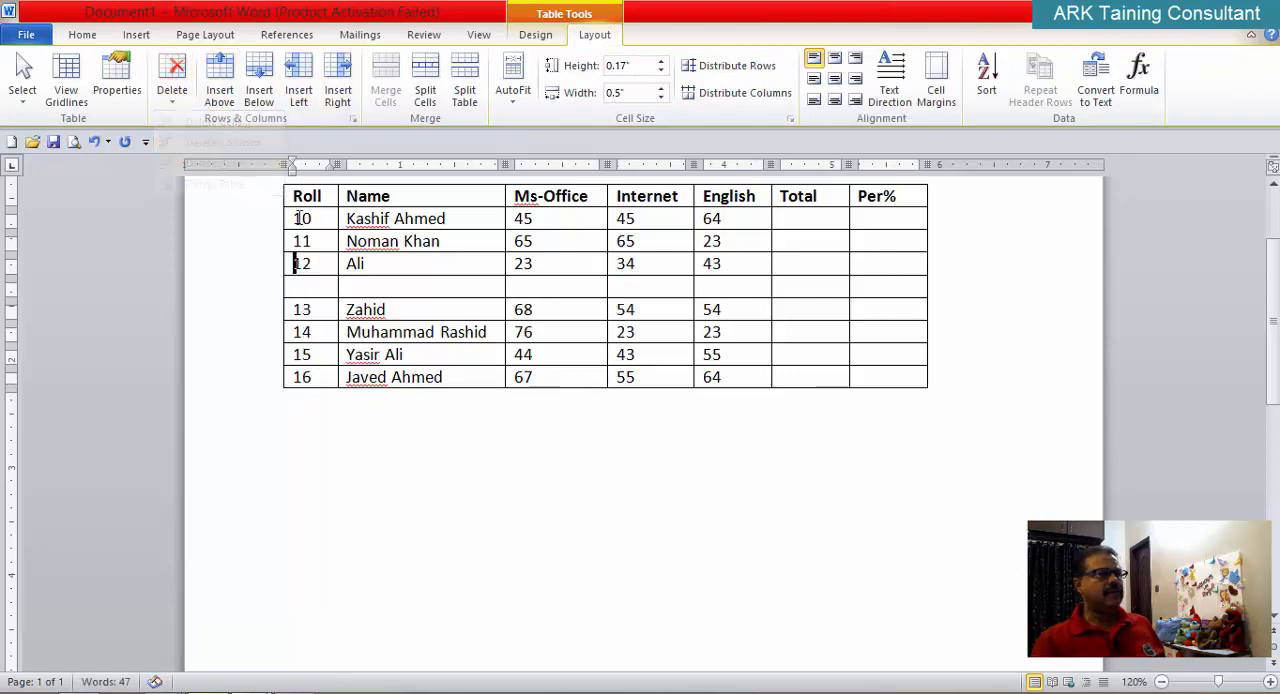
pyautogui.click(322, 289)
pyautogui.click(172, 97)
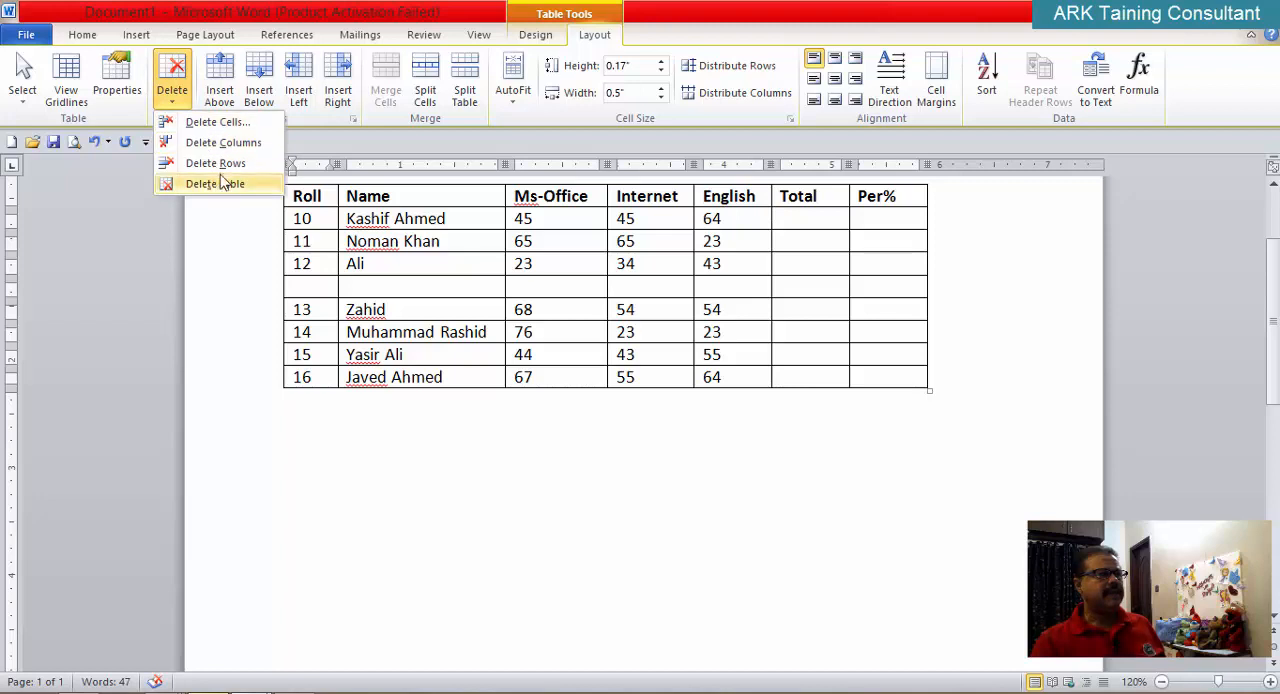
pyautogui.click(210, 163)
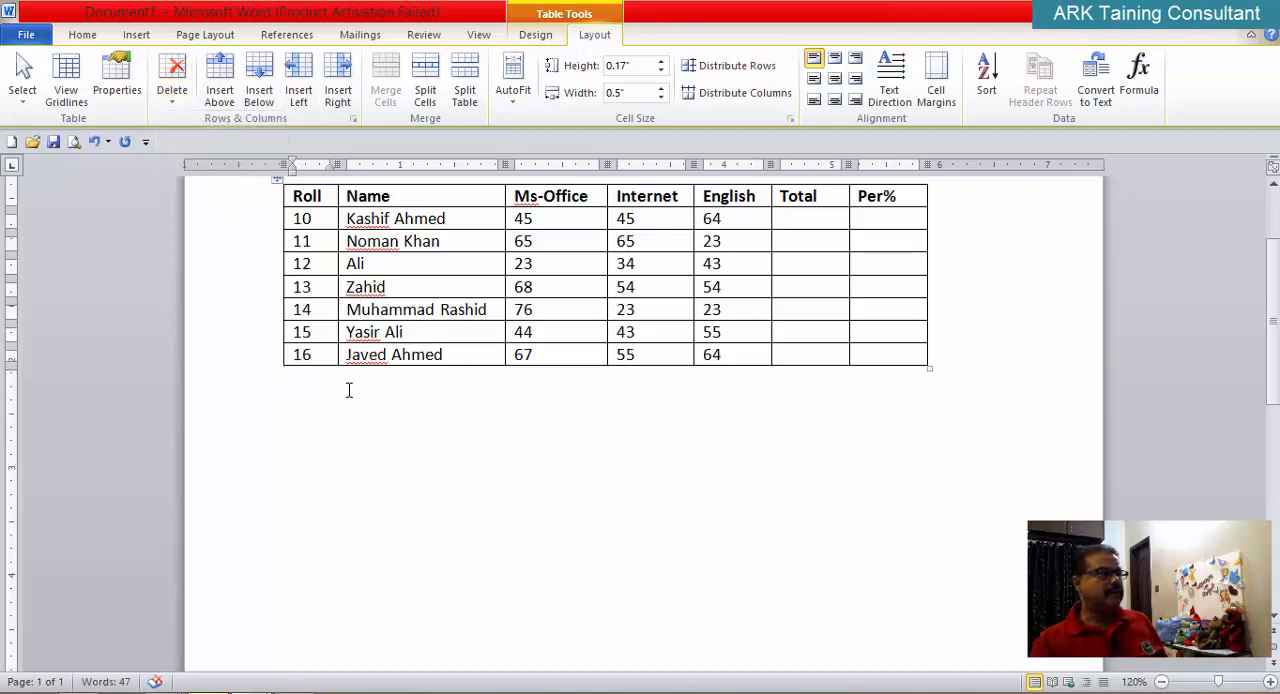
pyautogui.scroll(1, 343, 385)
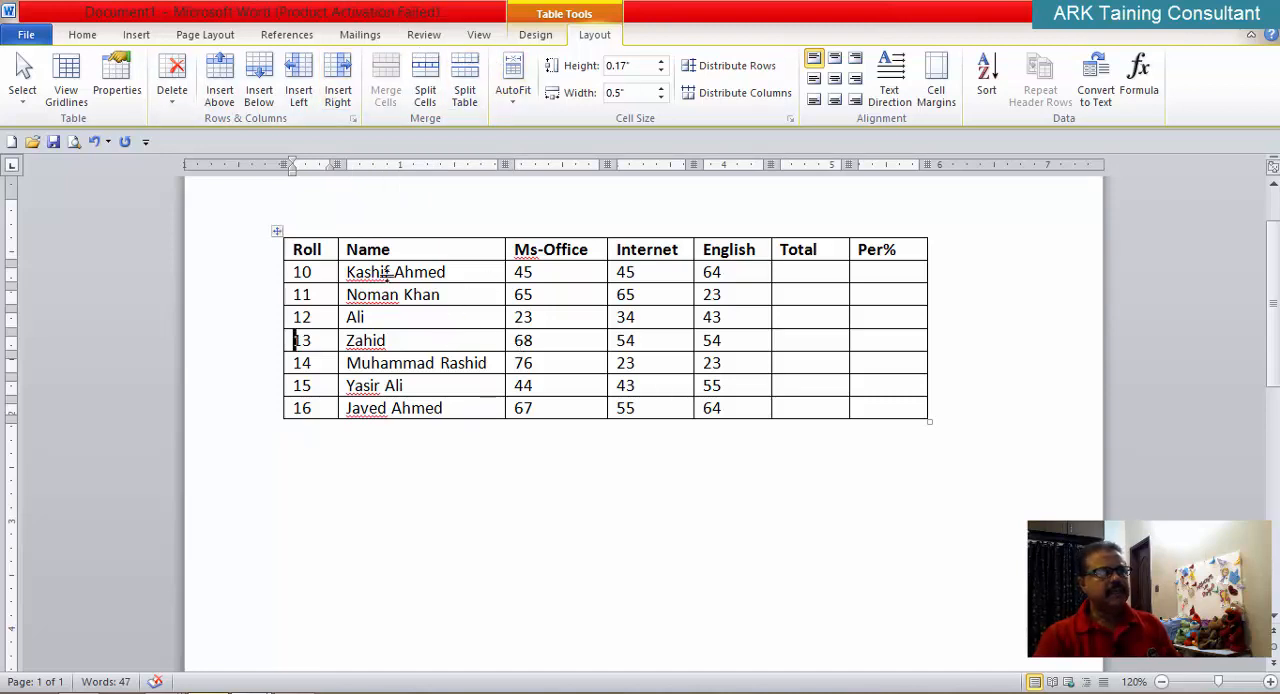
# Step: Insert one blank row below the Roll 16 row and place the cursor in its Ms-Office cell
pyautogui.click(84, 35)
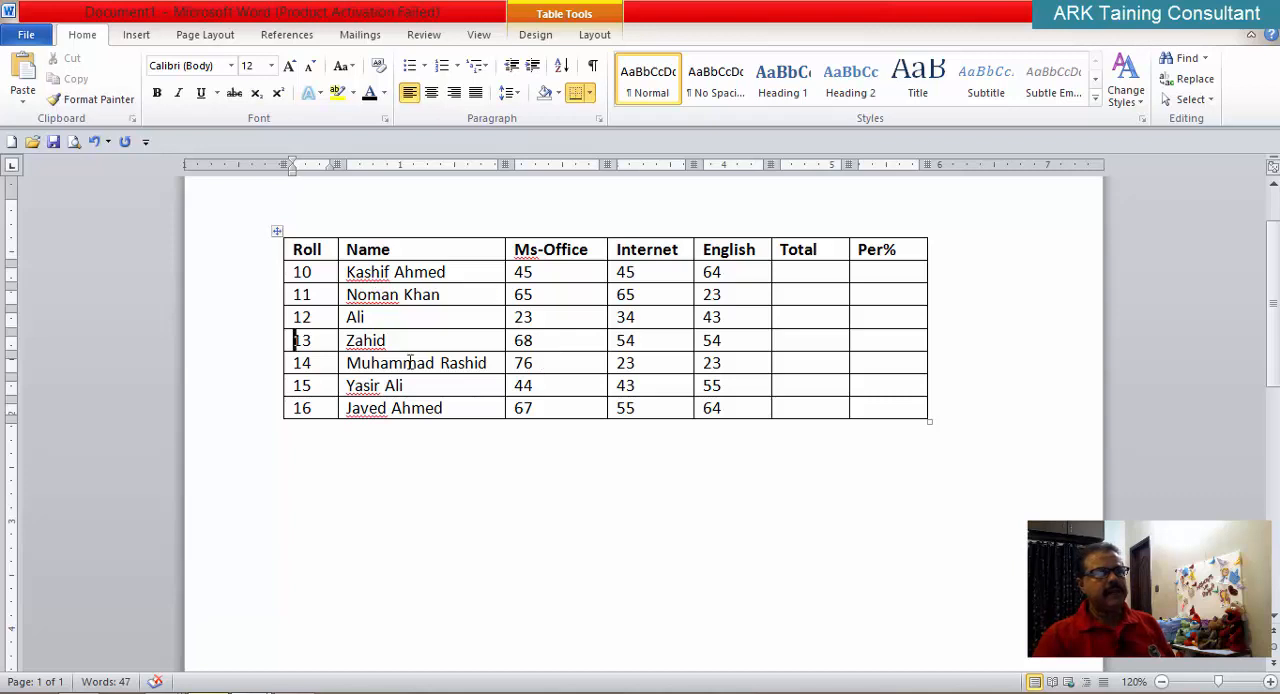
pyautogui.scroll(1, 536, 418)
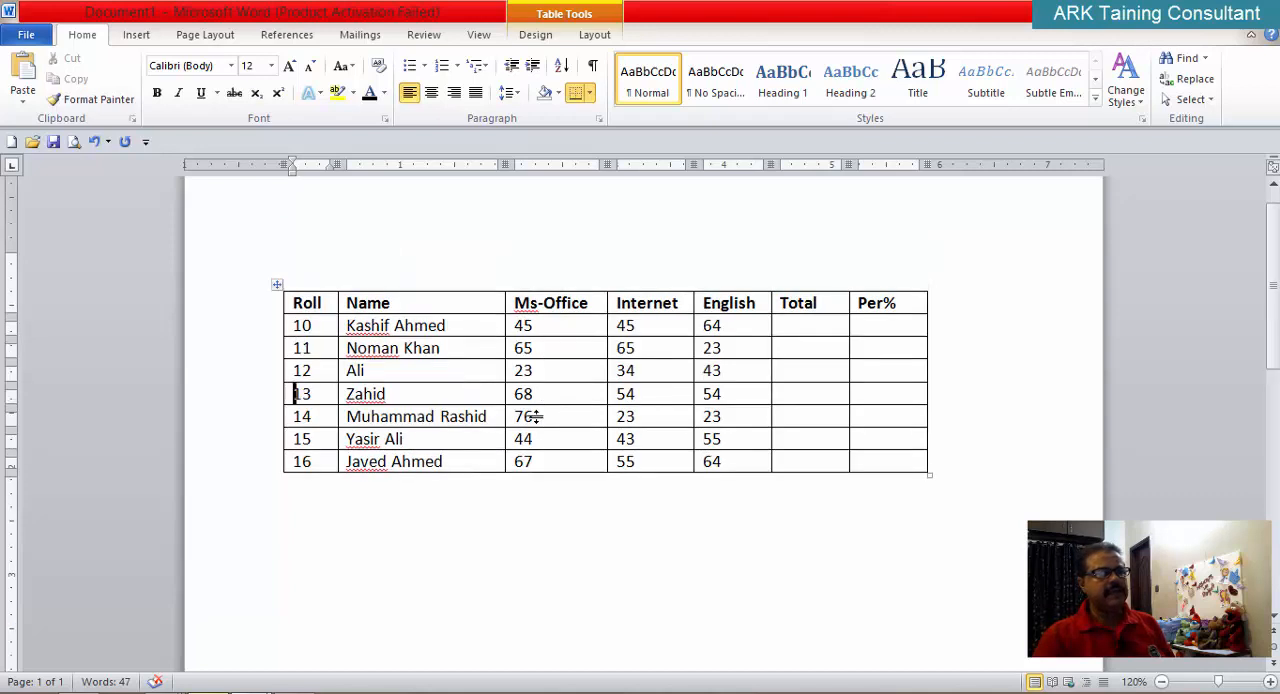
pyautogui.click(435, 461)
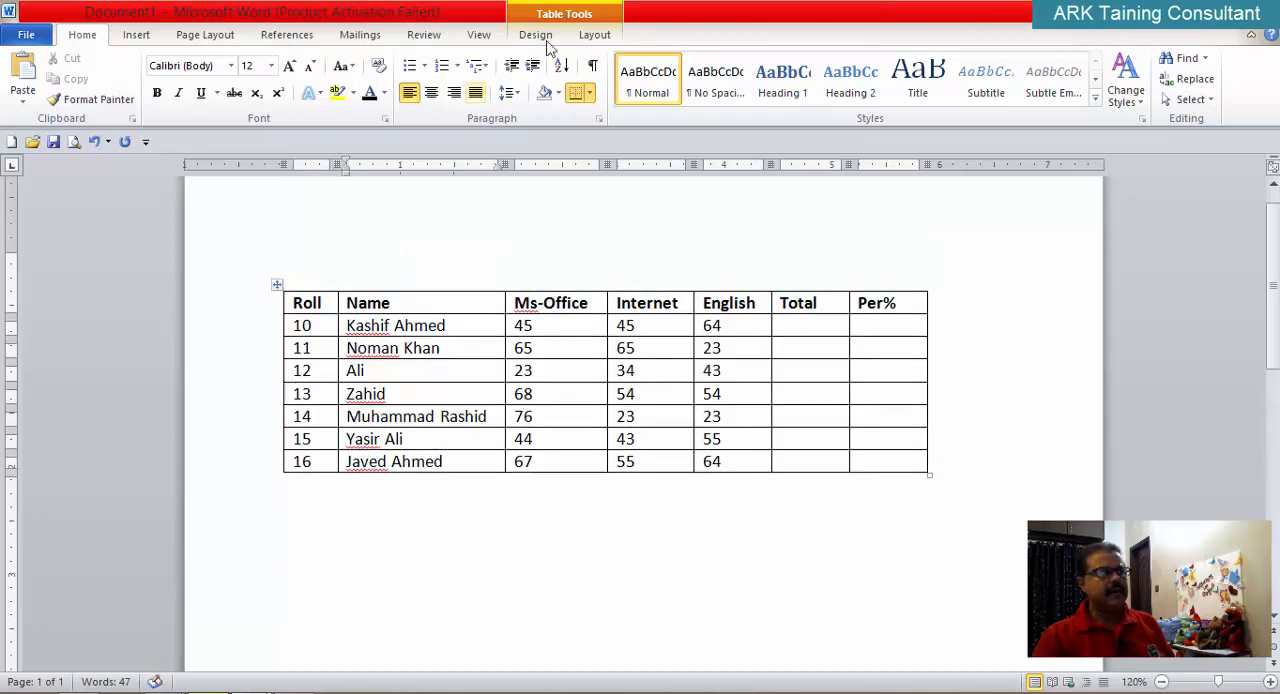
pyautogui.click(596, 35)
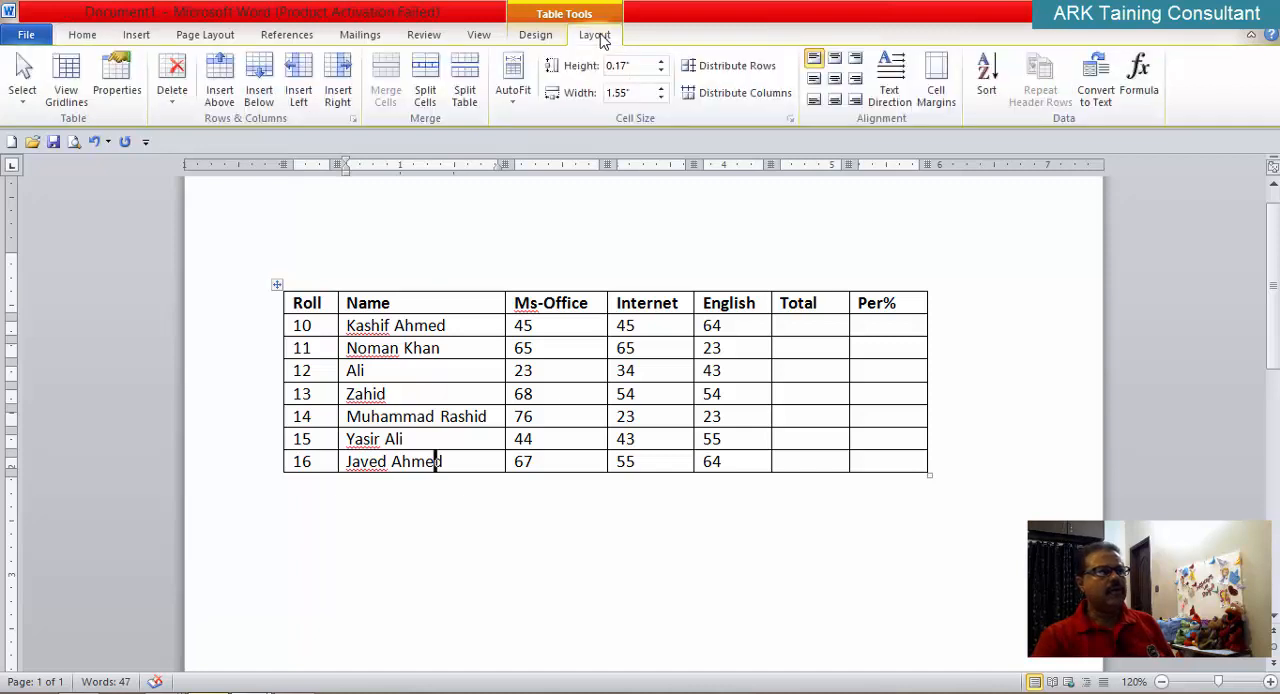
pyautogui.click(259, 82)
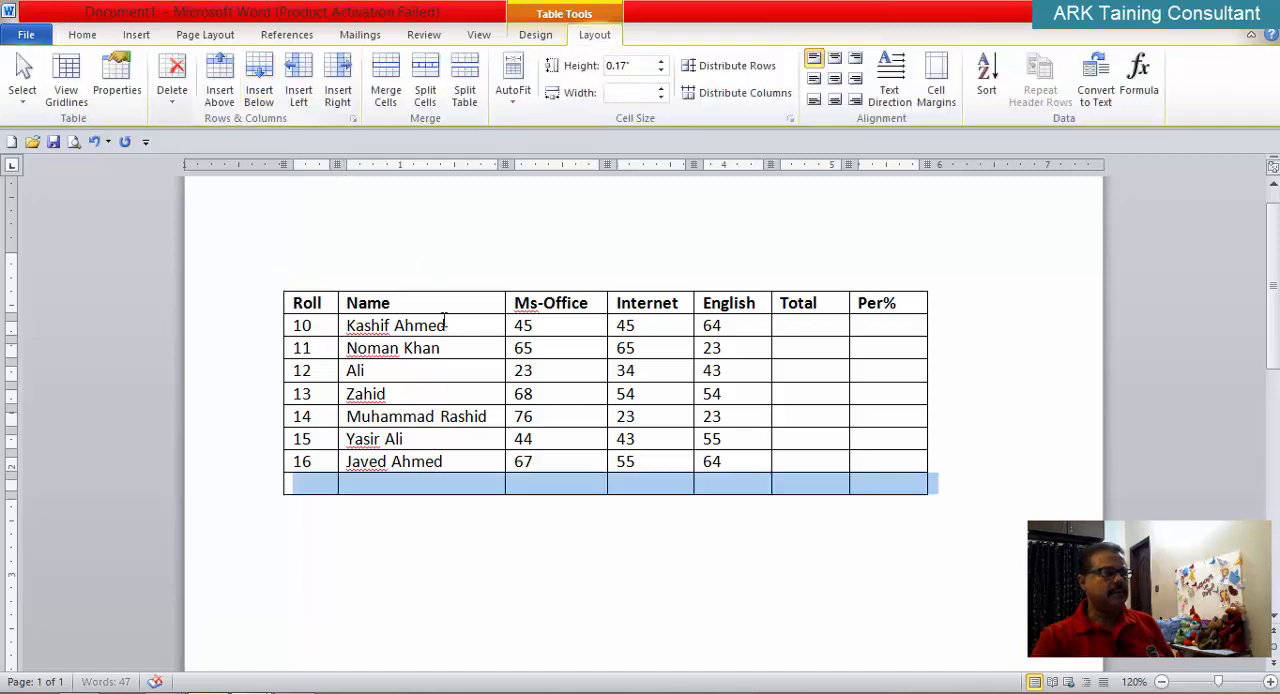
pyautogui.click(460, 488)
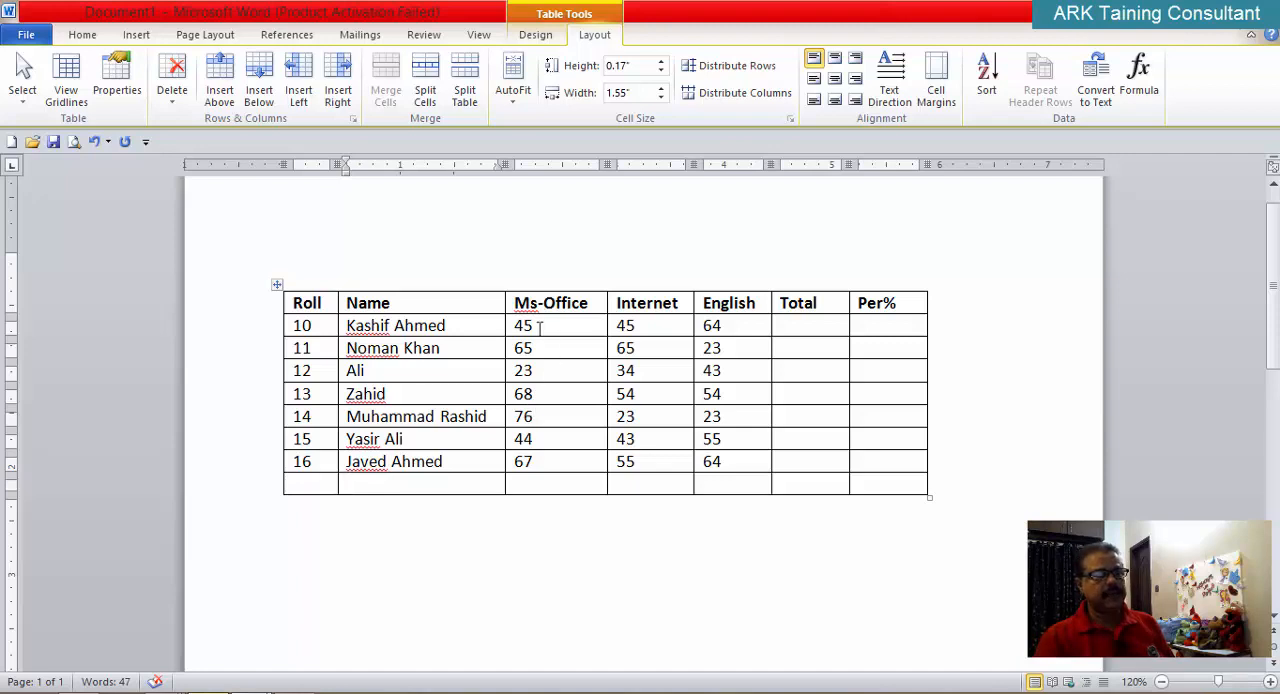
pyautogui.click(528, 485)
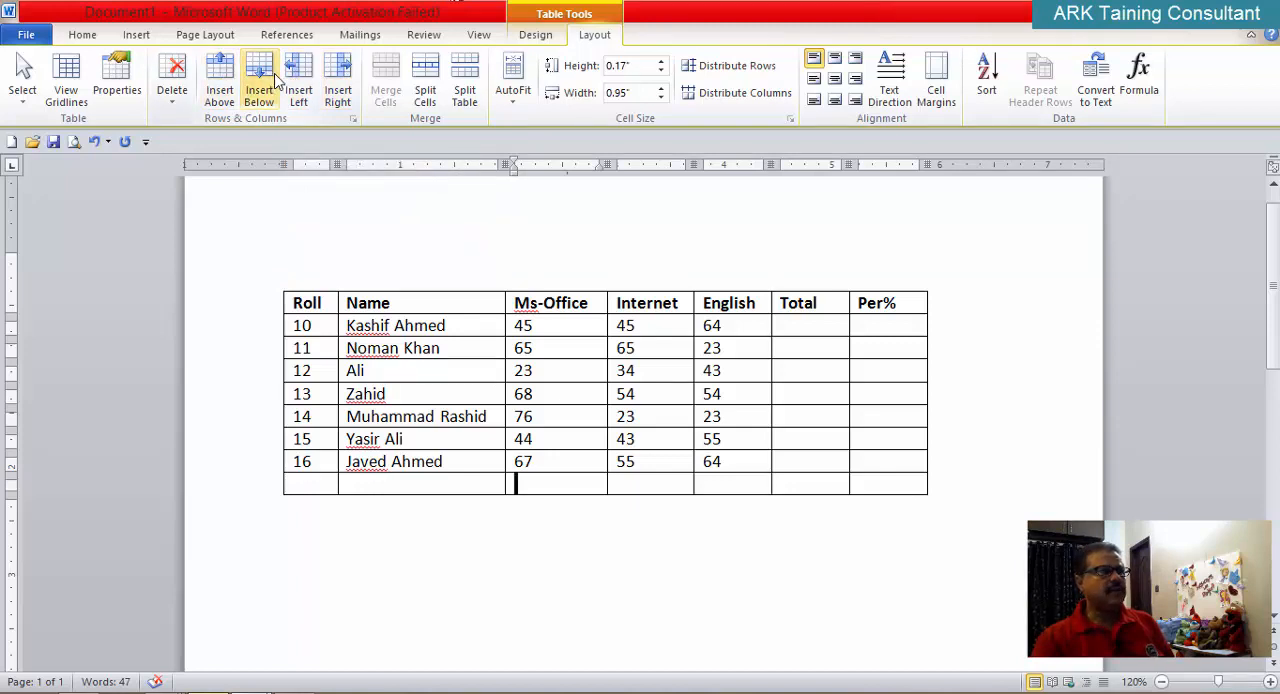
# Step: Delete the Roll 13 row from the table
pyautogui.click(387, 374)
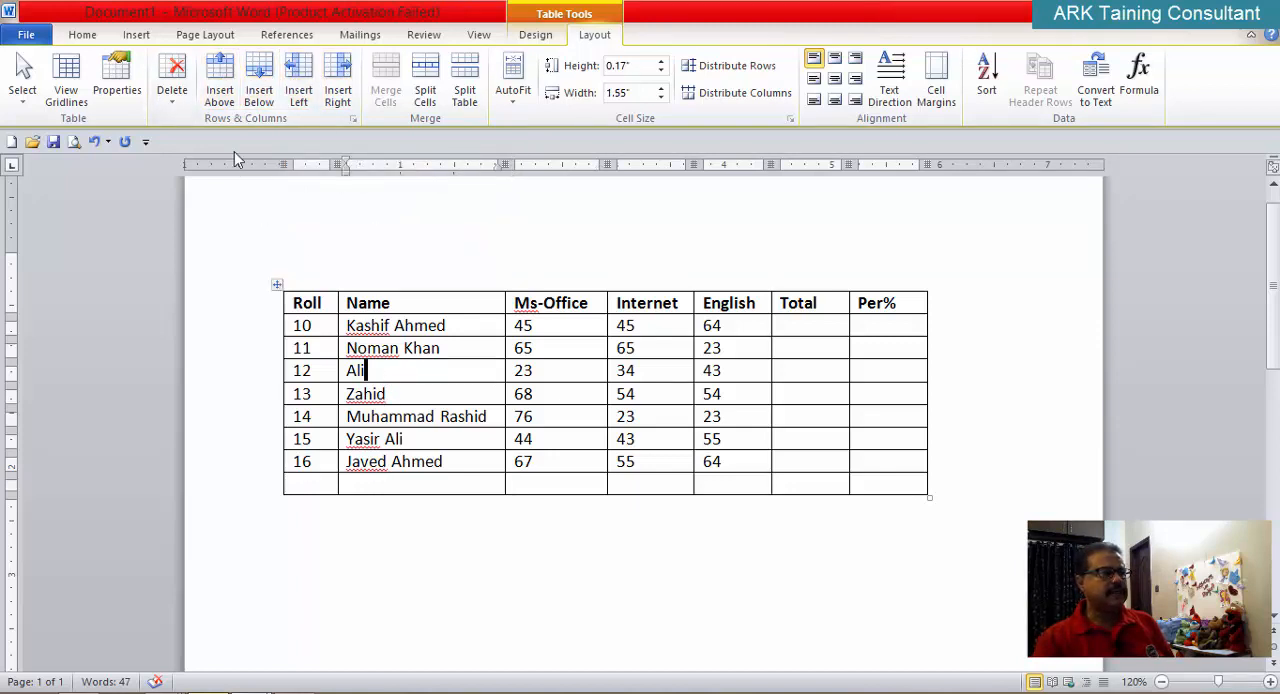
pyautogui.click(172, 107)
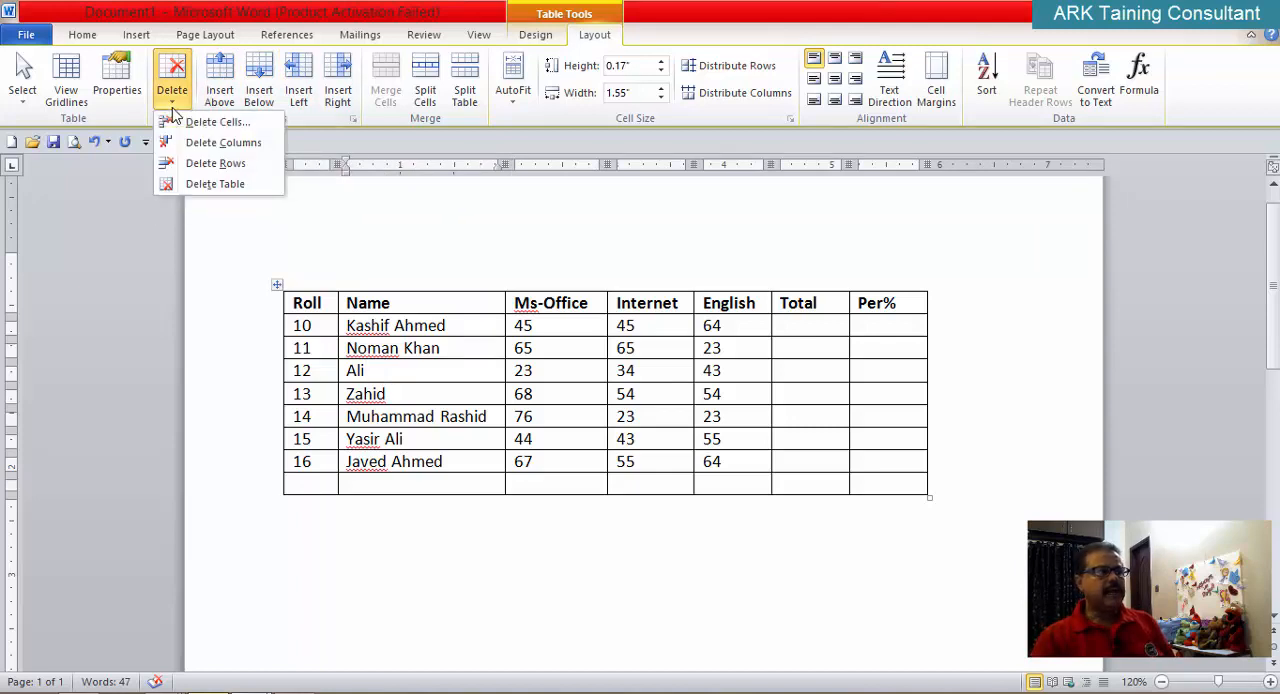
pyautogui.click(375, 372)
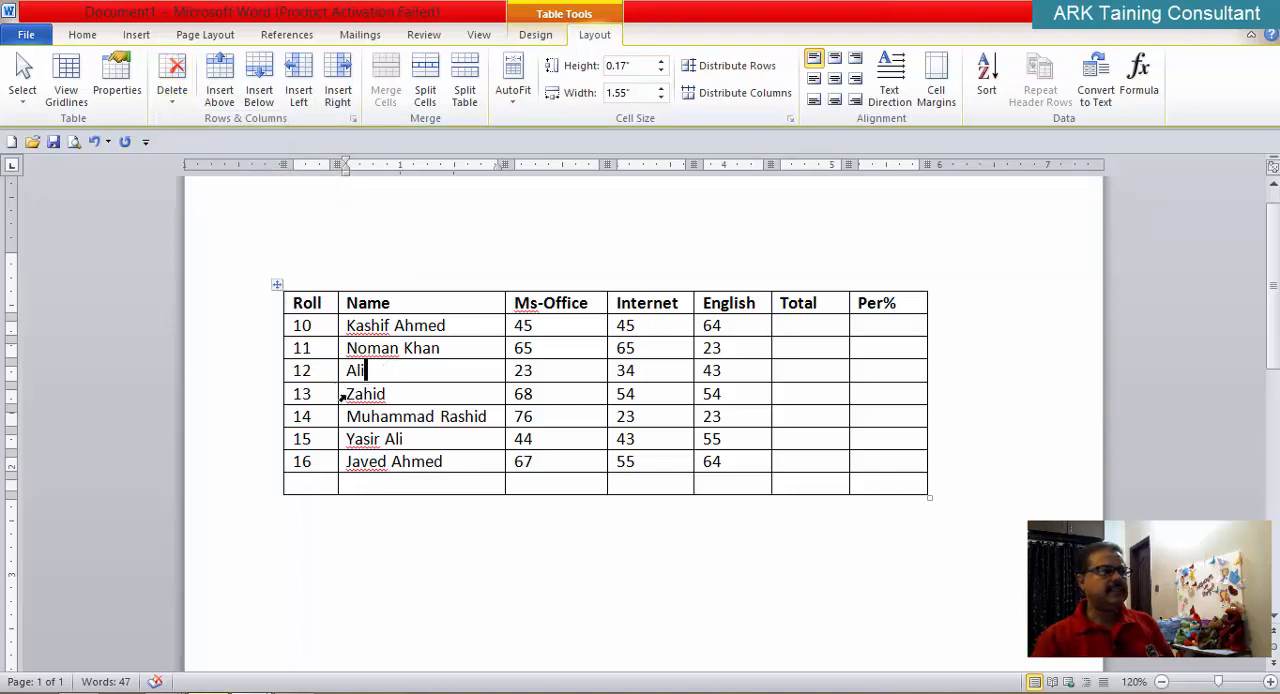
pyautogui.click(395, 397)
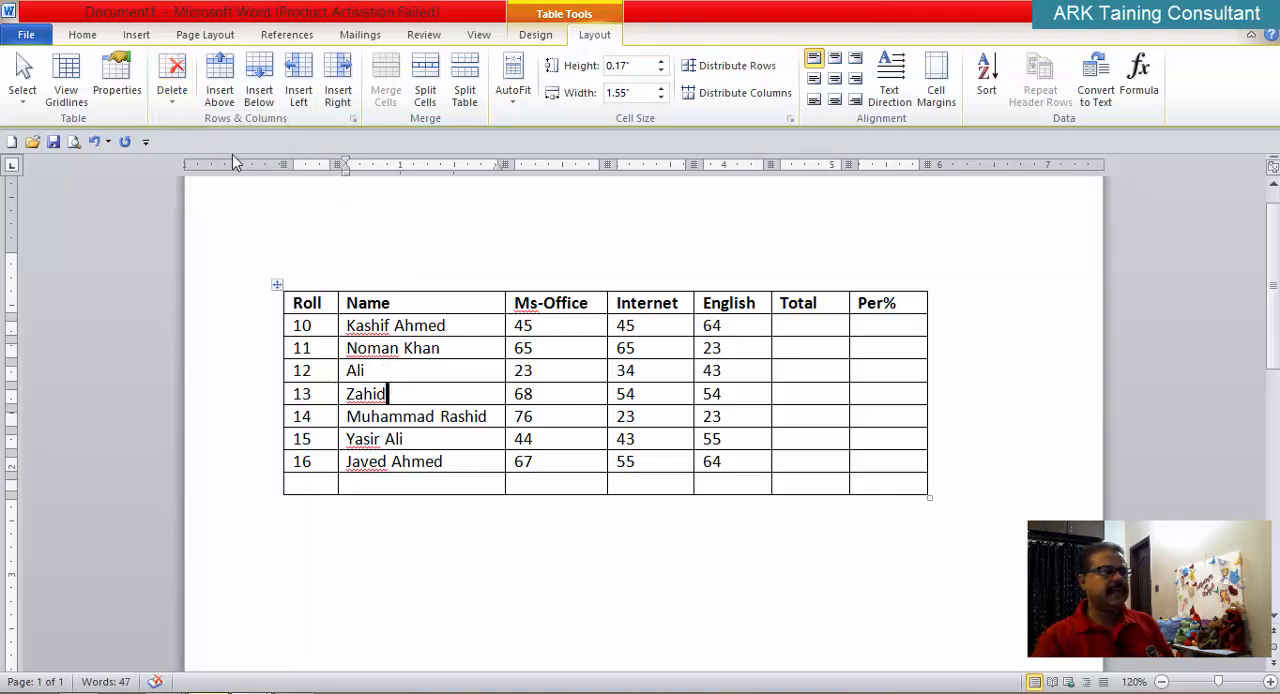
pyautogui.click(313, 393)
pyautogui.click(173, 105)
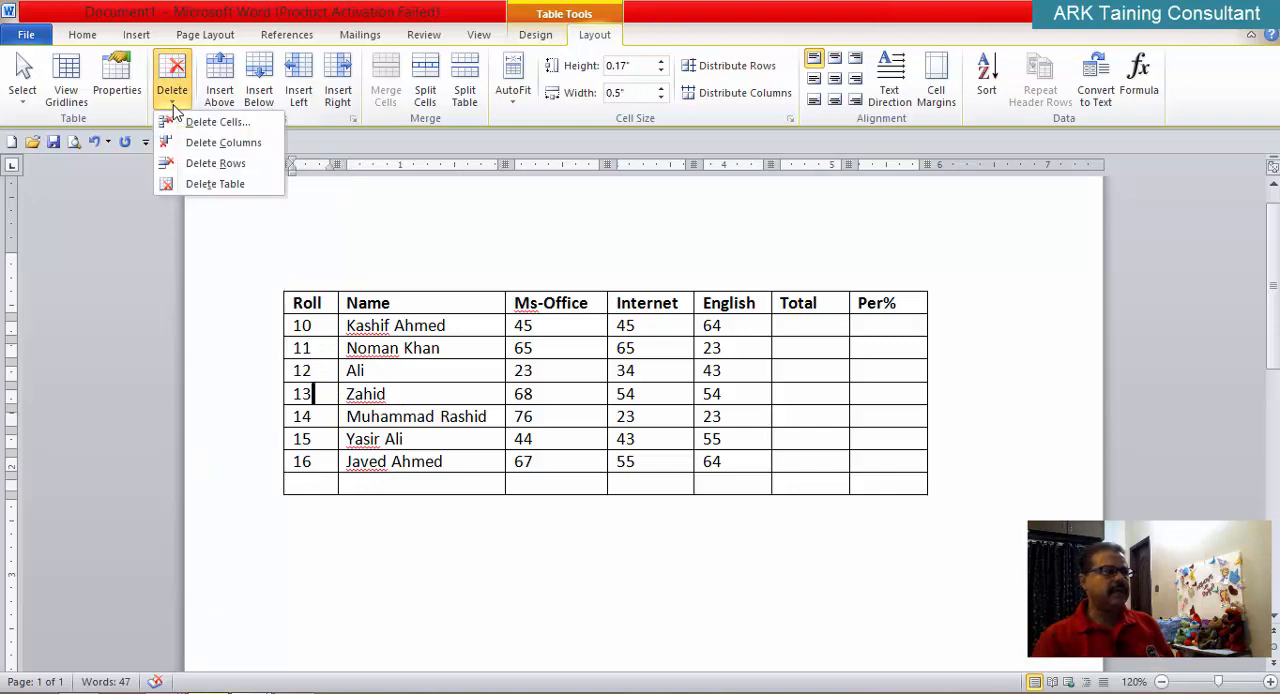
pyautogui.click(206, 164)
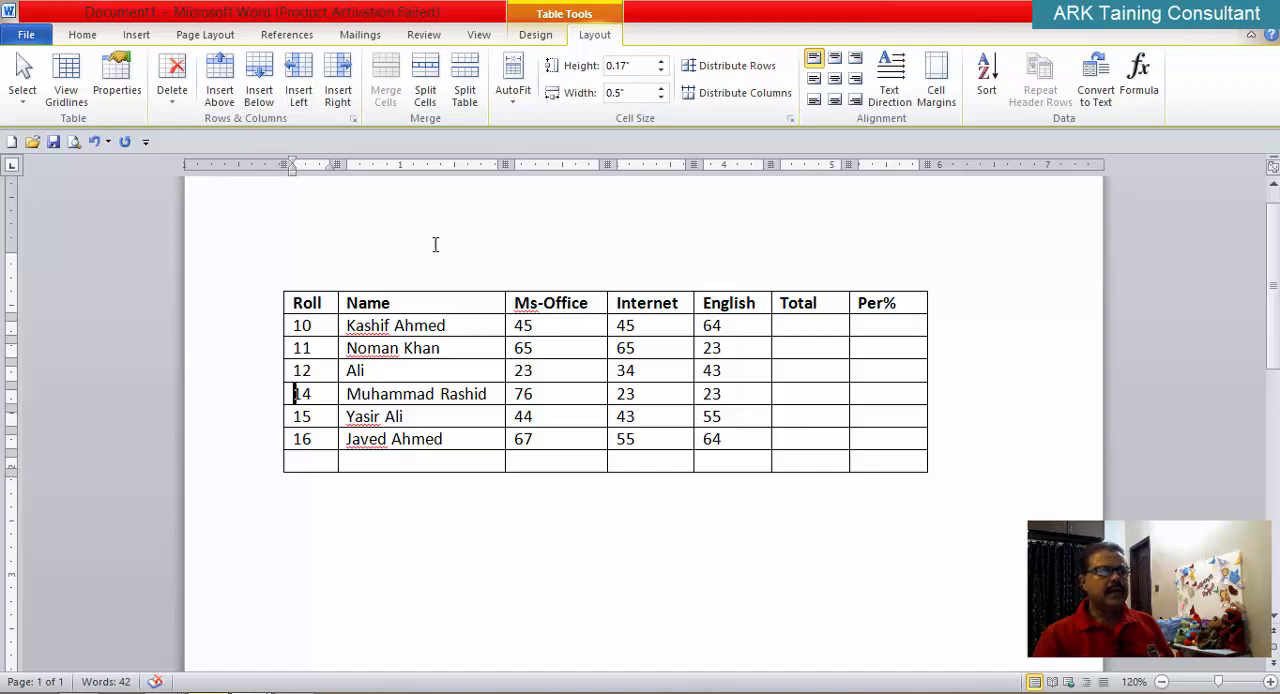
# Step: Try deleting the Roll 11, 12 and 14 rows together, and undo this and the Roll 13 row deletion
pyautogui.moveTo(320, 352); pyautogui.dragTo(318, 396)
pyautogui.click(174, 100)
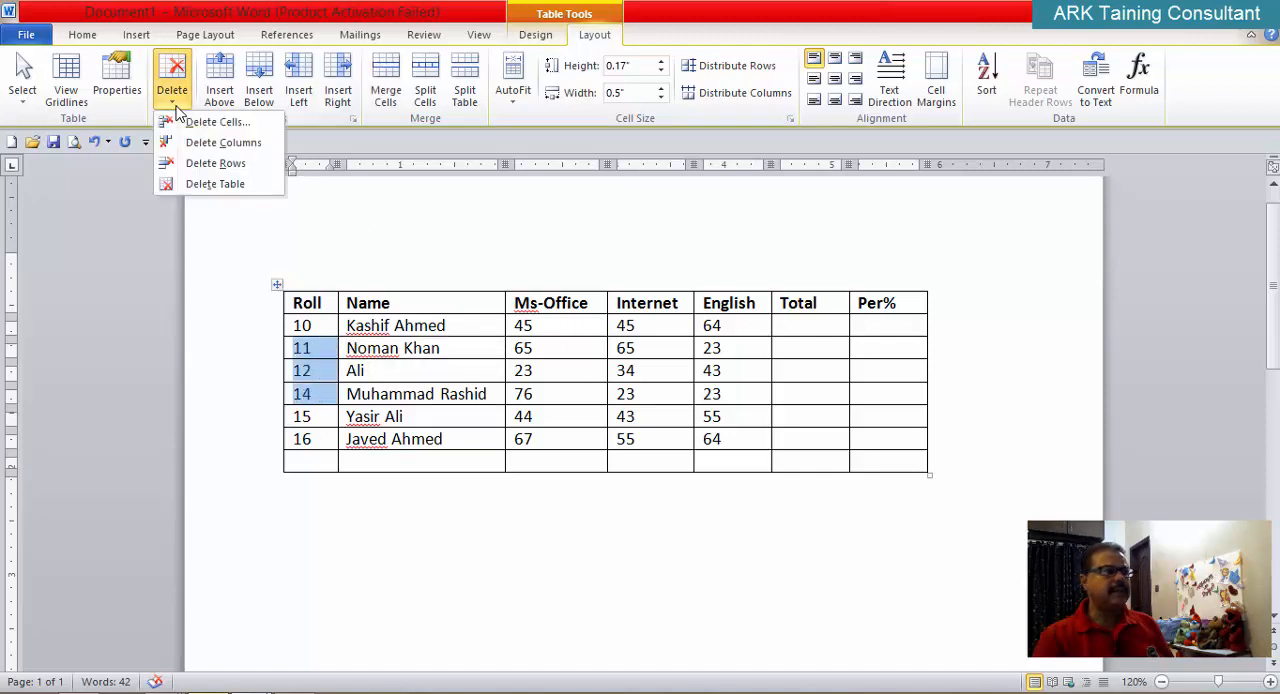
pyautogui.click(212, 164)
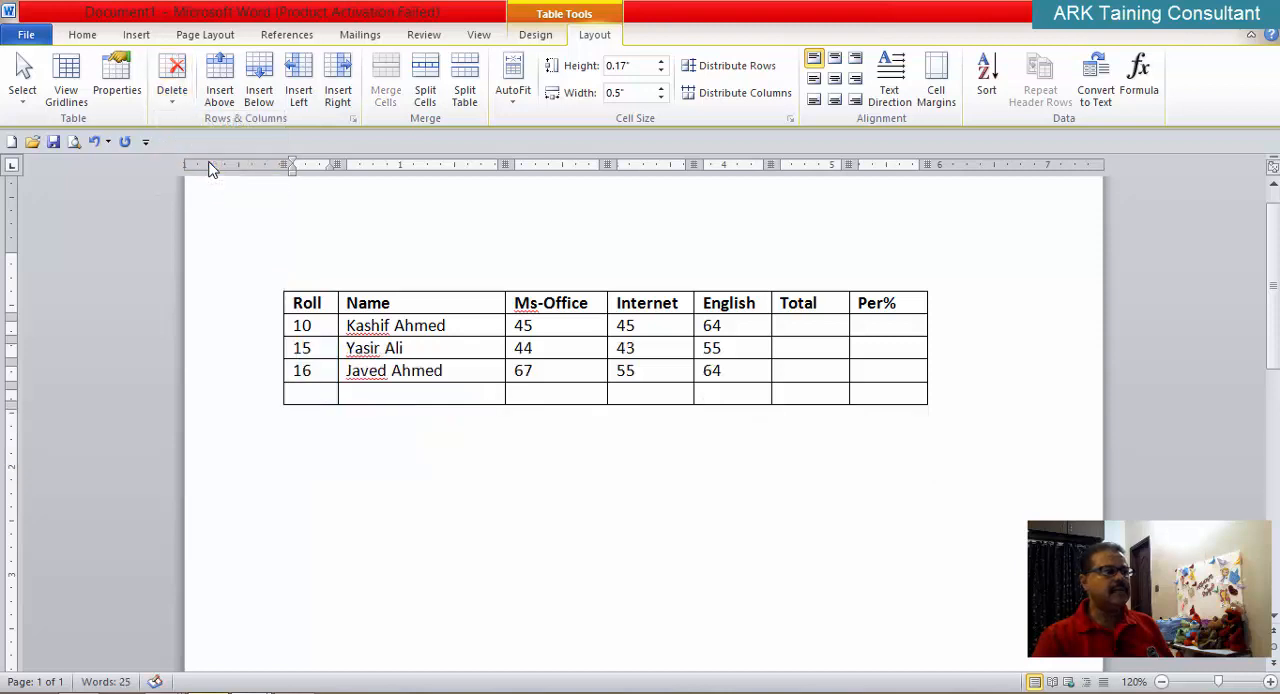
pyautogui.hotkey('ctrl', 'z')
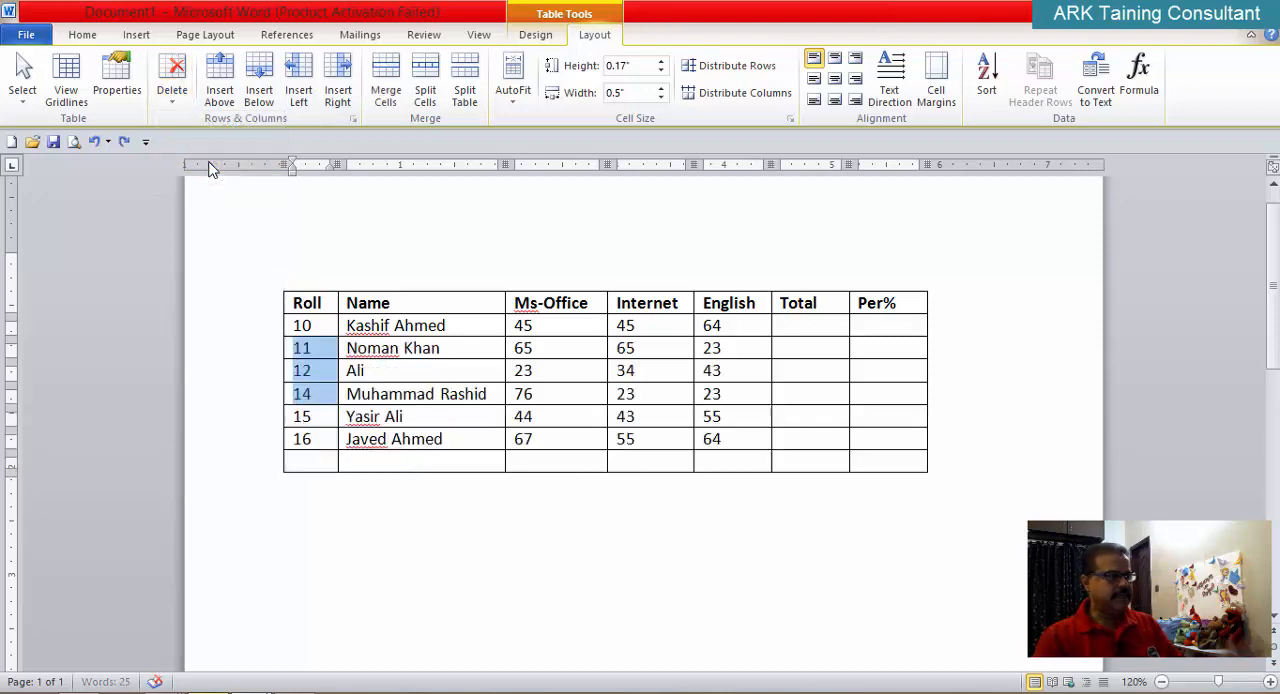
pyautogui.hotkey('ctrl', 'z')
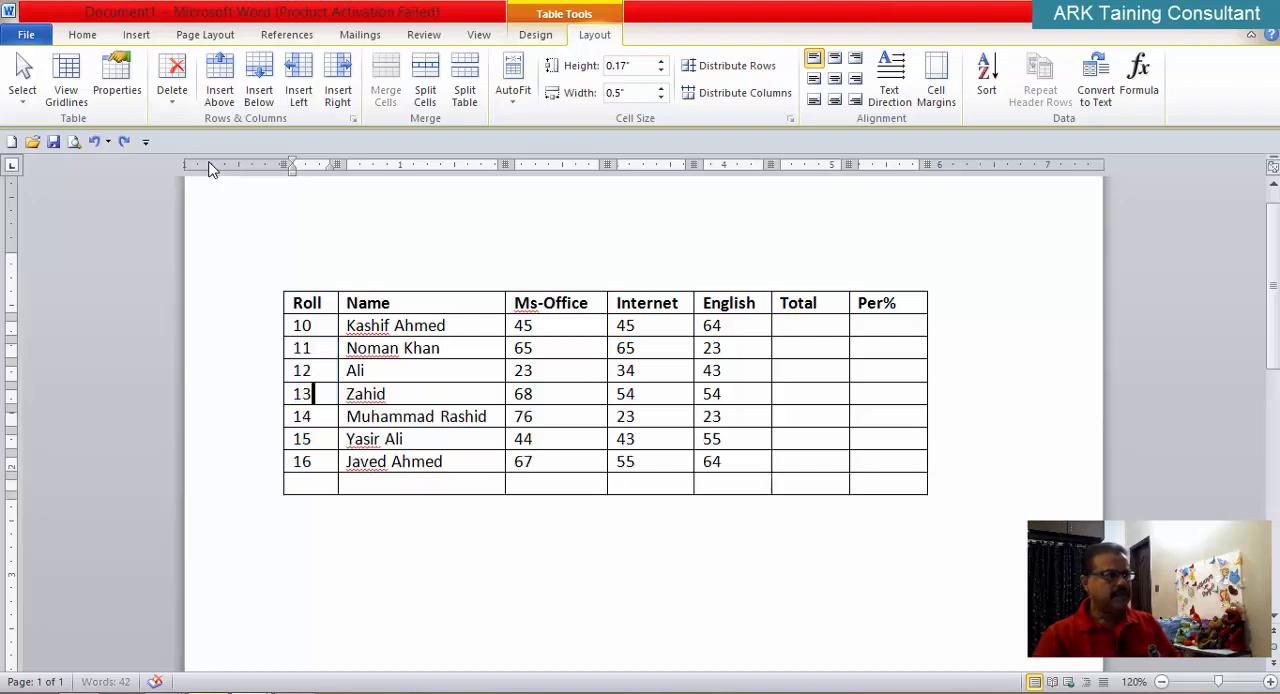
# Step: Try deleting the Ms-Office column, and undo the deletion
pyautogui.click(562, 303)
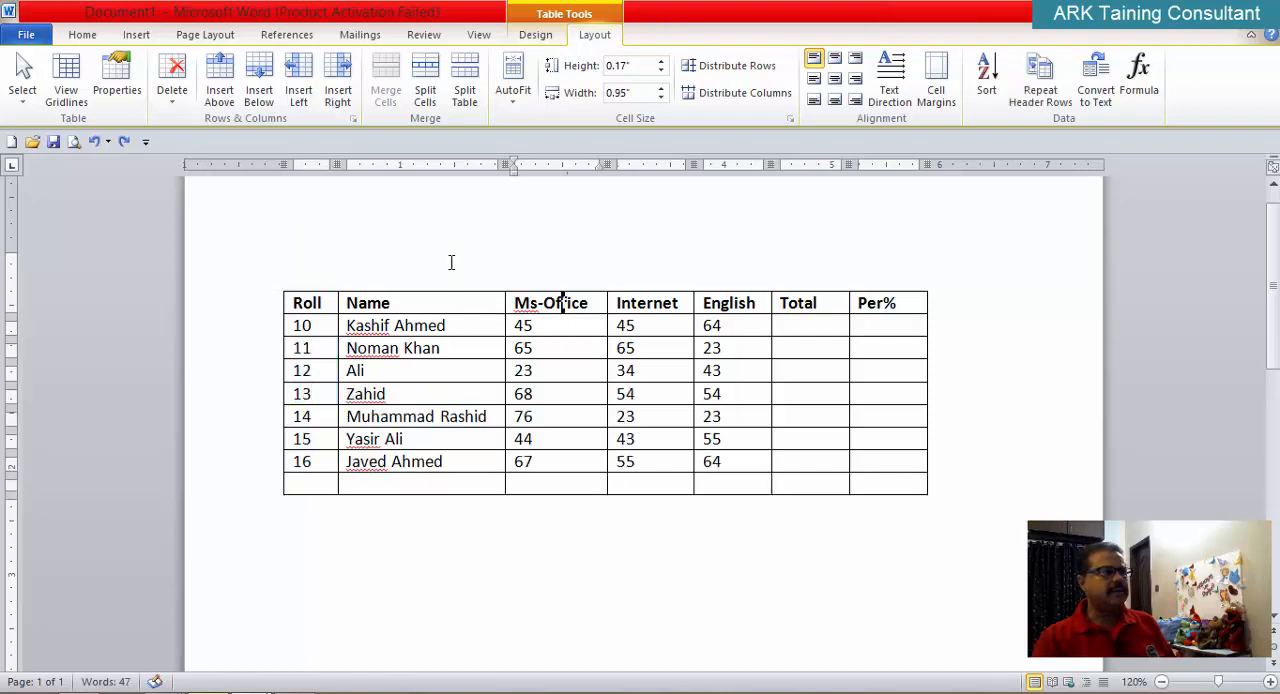
pyautogui.click(171, 100)
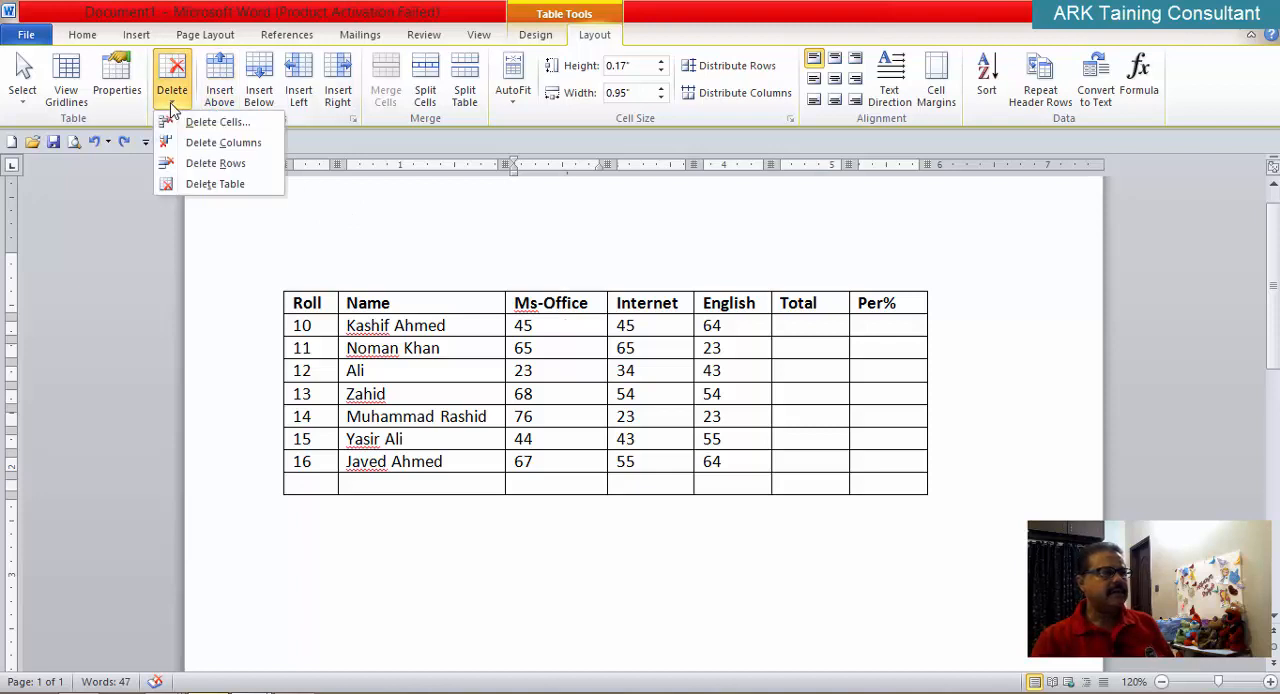
pyautogui.click(222, 143)
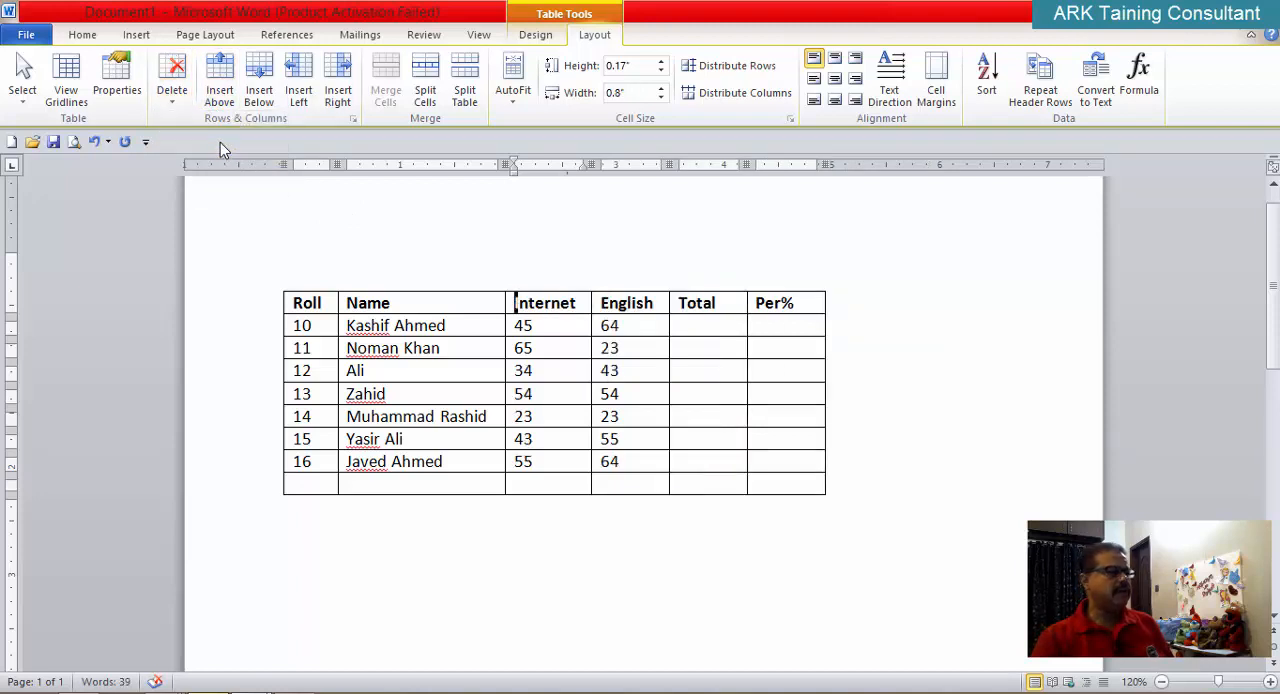
pyautogui.hotkey('ctrl', 'z')
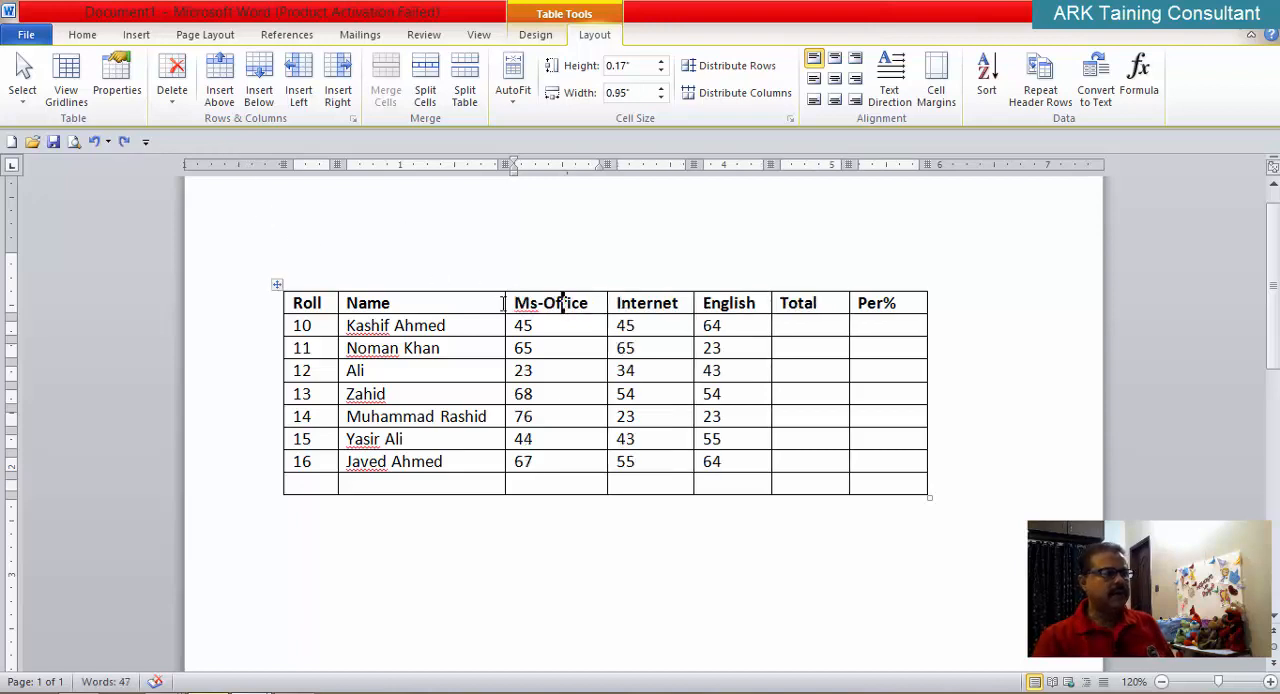
# Step: Try deleting the Ms-Office and Internet columns together, and undo the deletion
pyautogui.moveTo(562, 302); pyautogui.dragTo(626, 319)
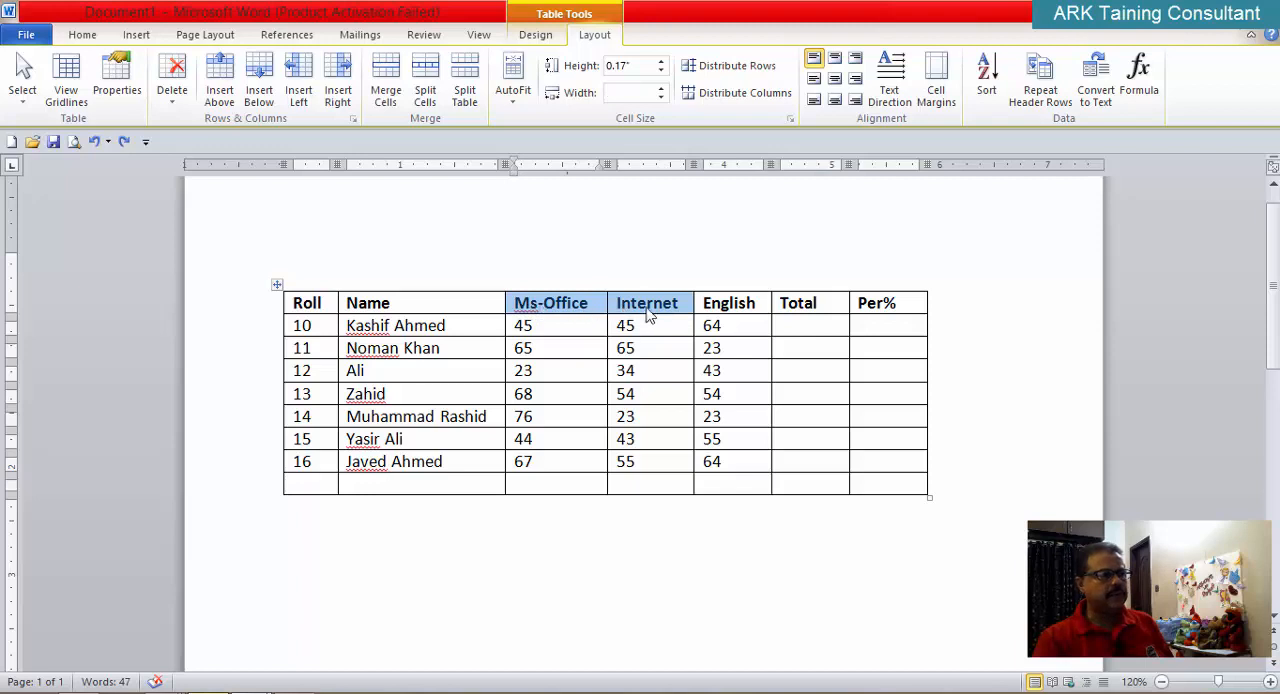
pyautogui.click(175, 105)
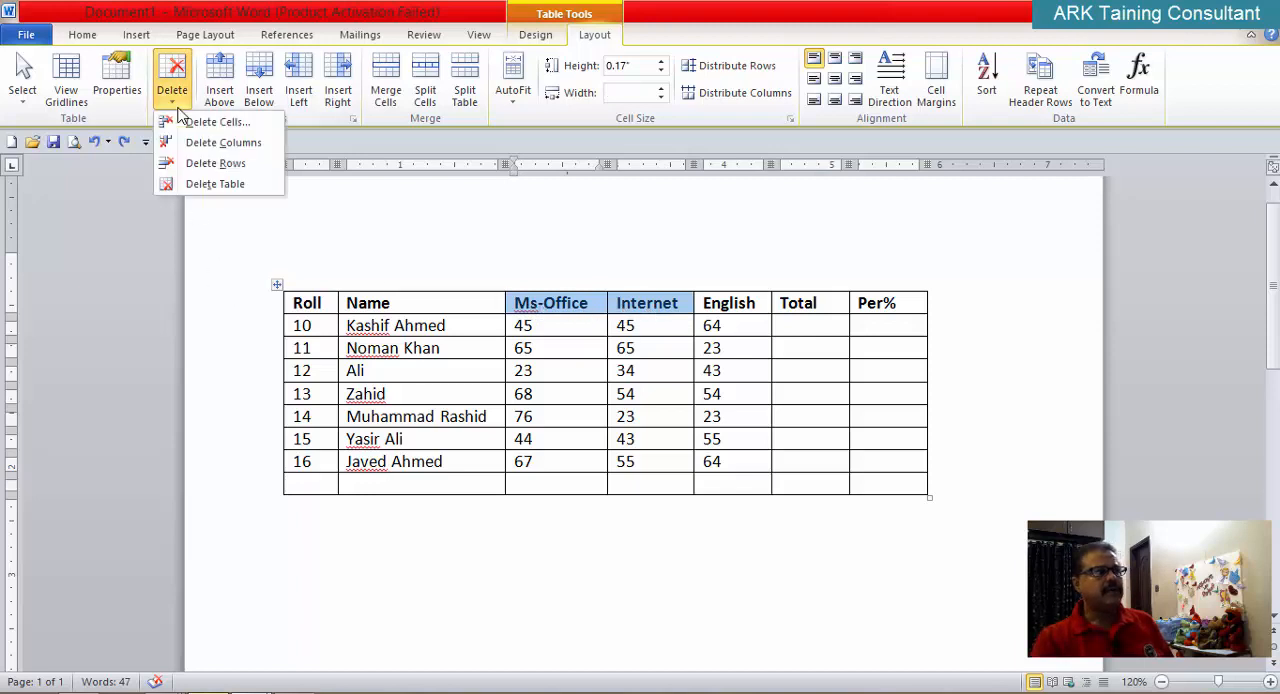
pyautogui.click(214, 144)
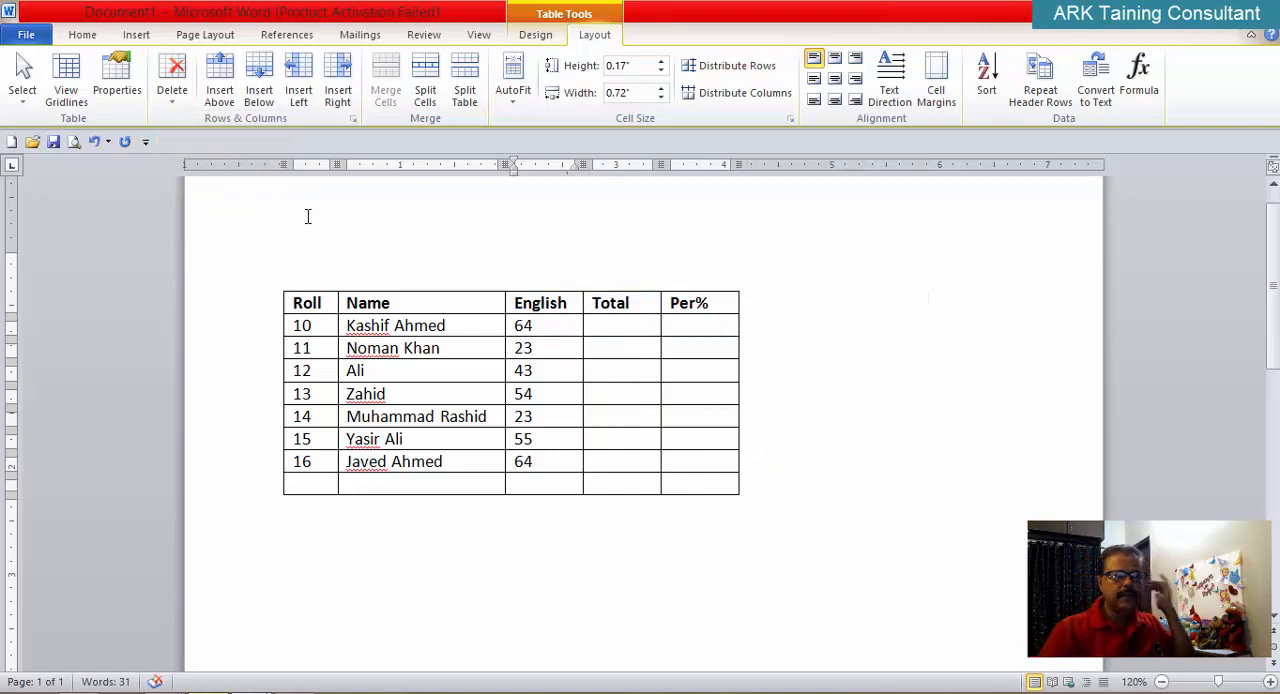
pyautogui.hotkey('ctrl', 'v')
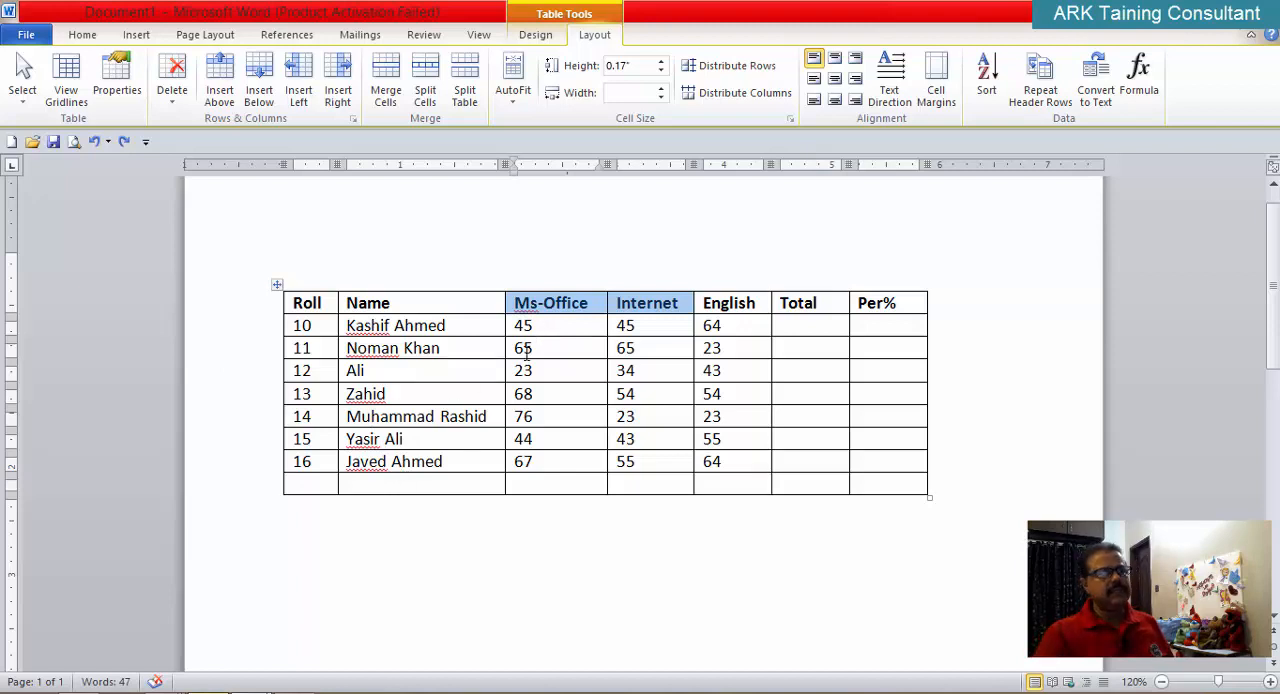
# Step: Fill in the blank last row with the student's name and roll number 17
pyautogui.click(424, 489)
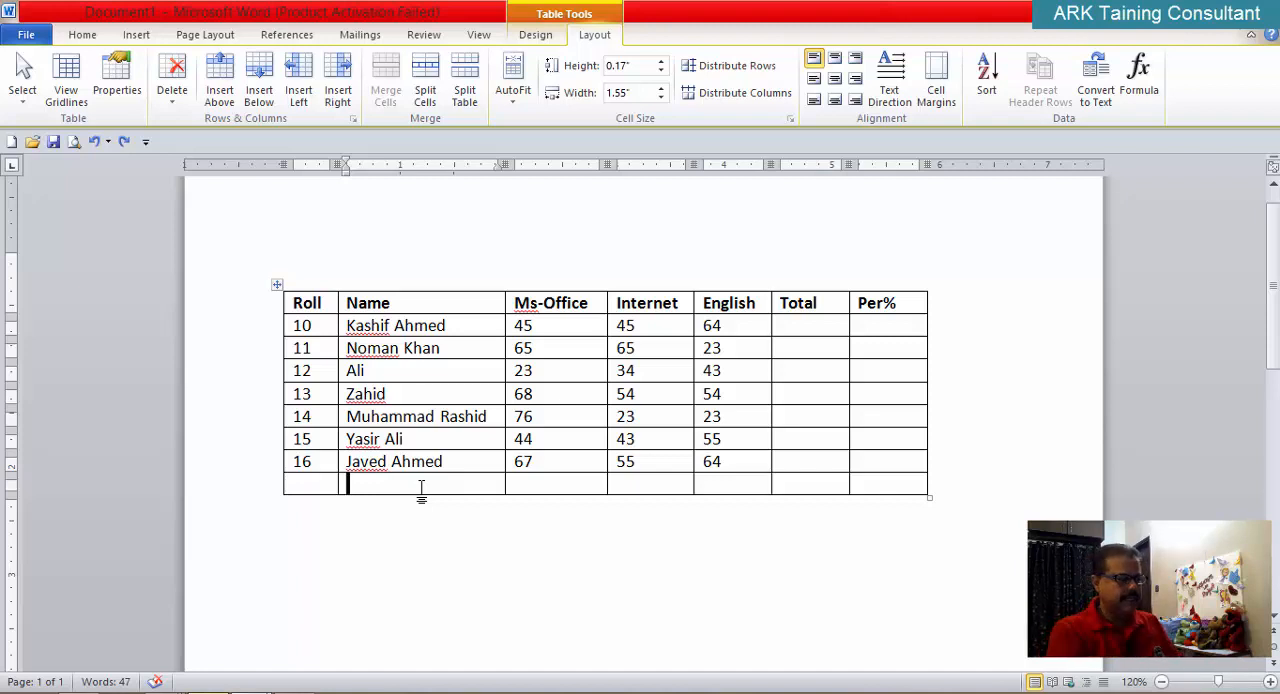
pyautogui.write('Tahir')
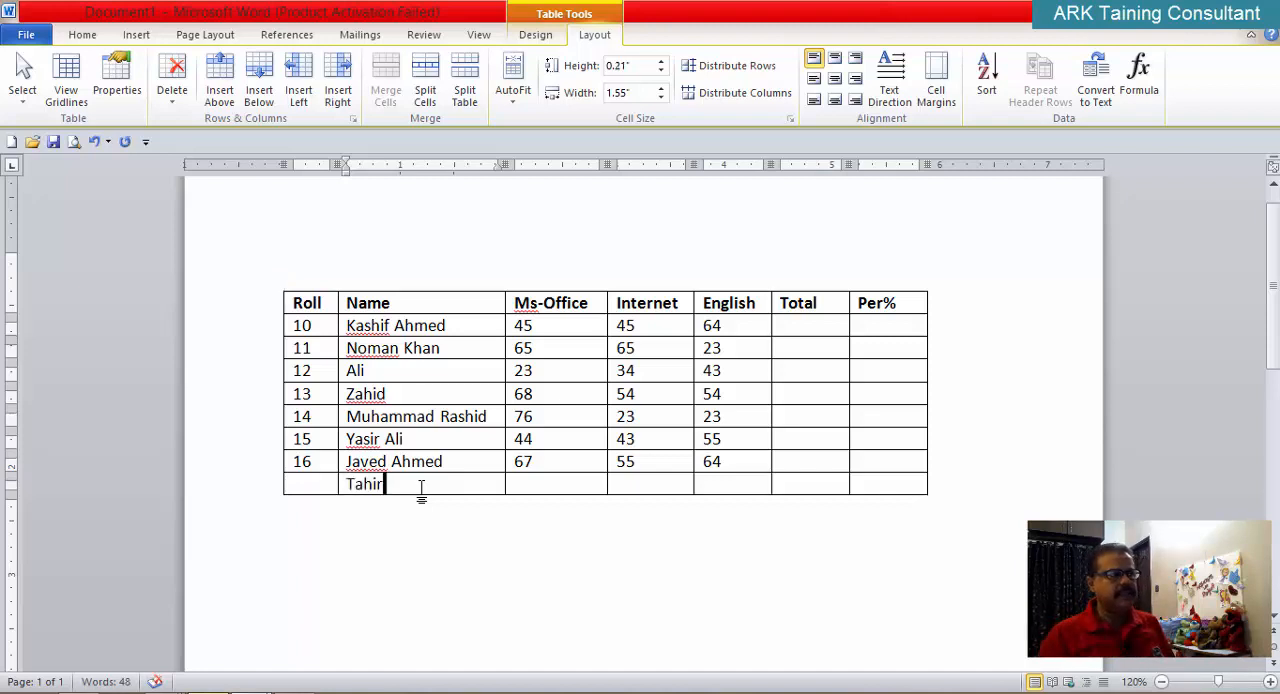
pyautogui.press('Left')
pyautogui.press('Left')
pyautogui.press('Left')
pyautogui.press('Left')
pyautogui.press('Left')
pyautogui.press('Left')
pyautogui.press('Left')
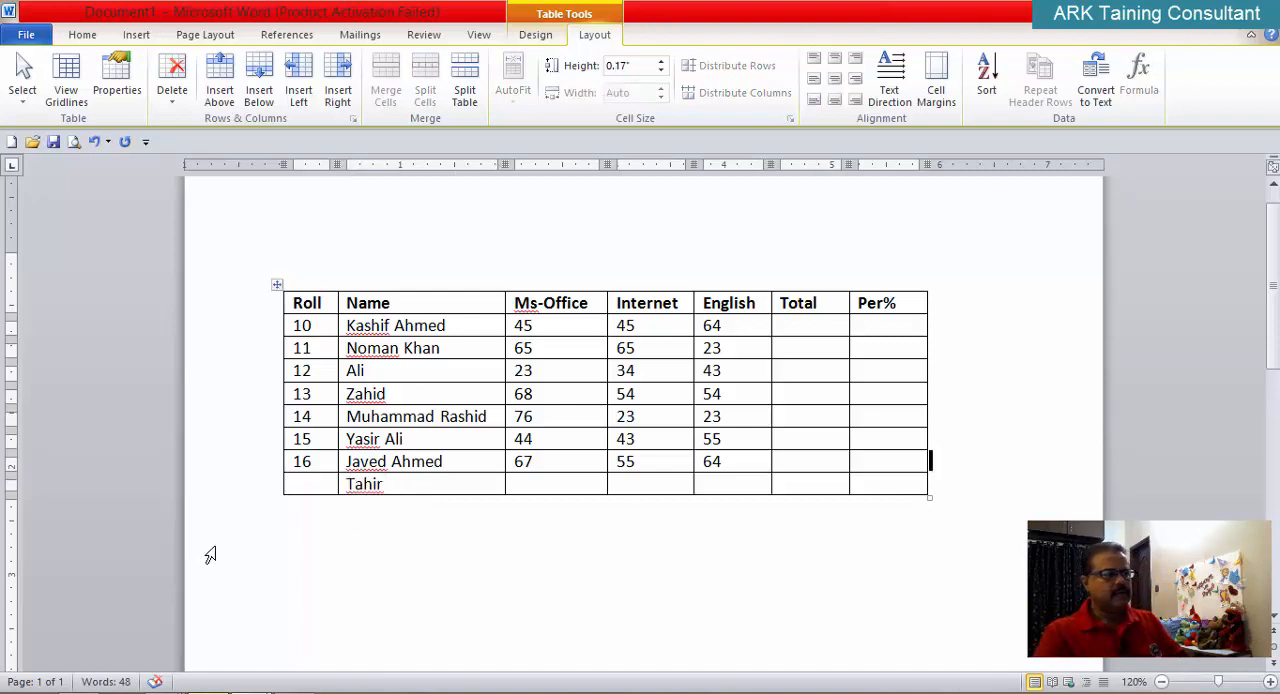
pyautogui.click(312, 484)
pyautogui.write('17')
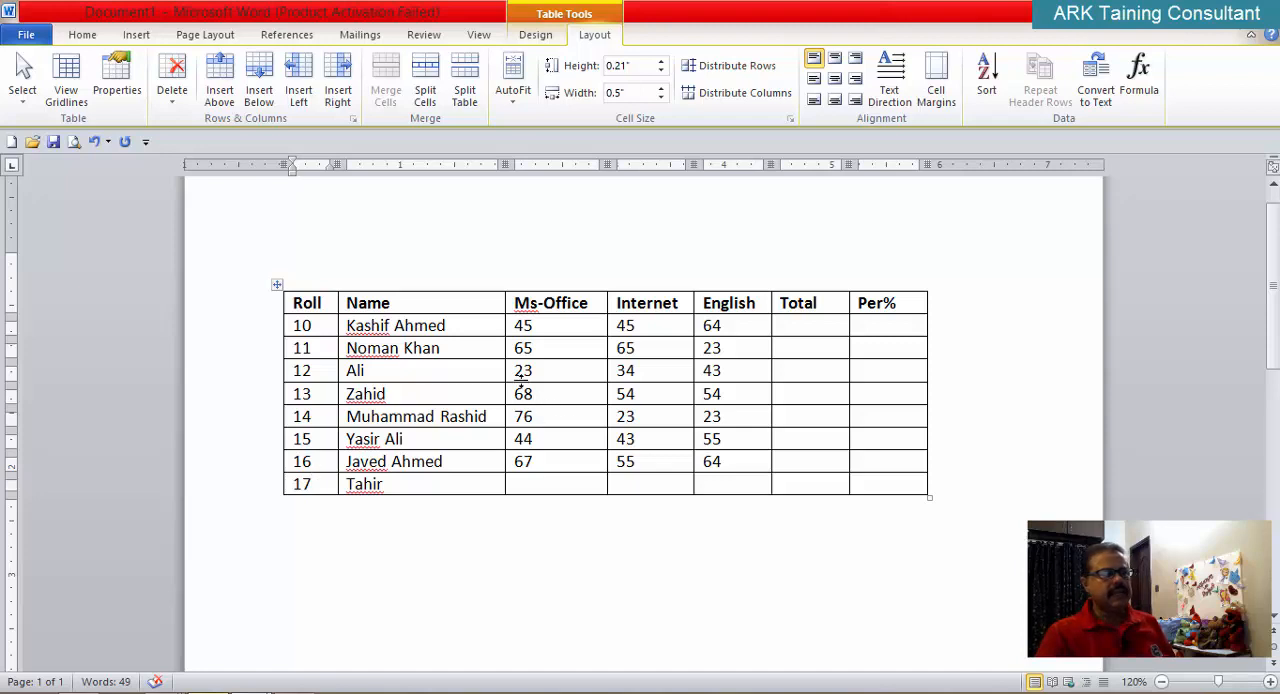
# Step: Try moving the Roll 12 to 16 marks down one row by cutting and pasting them from the Roll 13 row, and undo both
pyautogui.moveTo(518, 373); pyautogui.dragTo(723, 474)
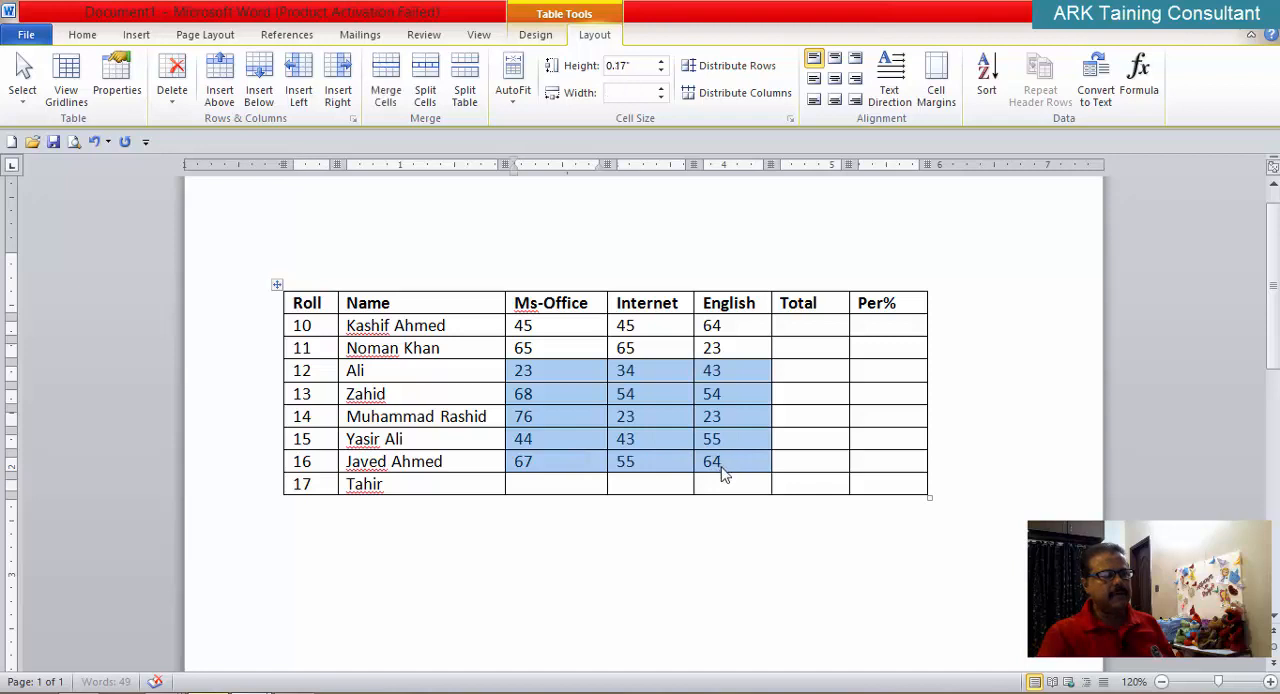
pyautogui.click(80, 35)
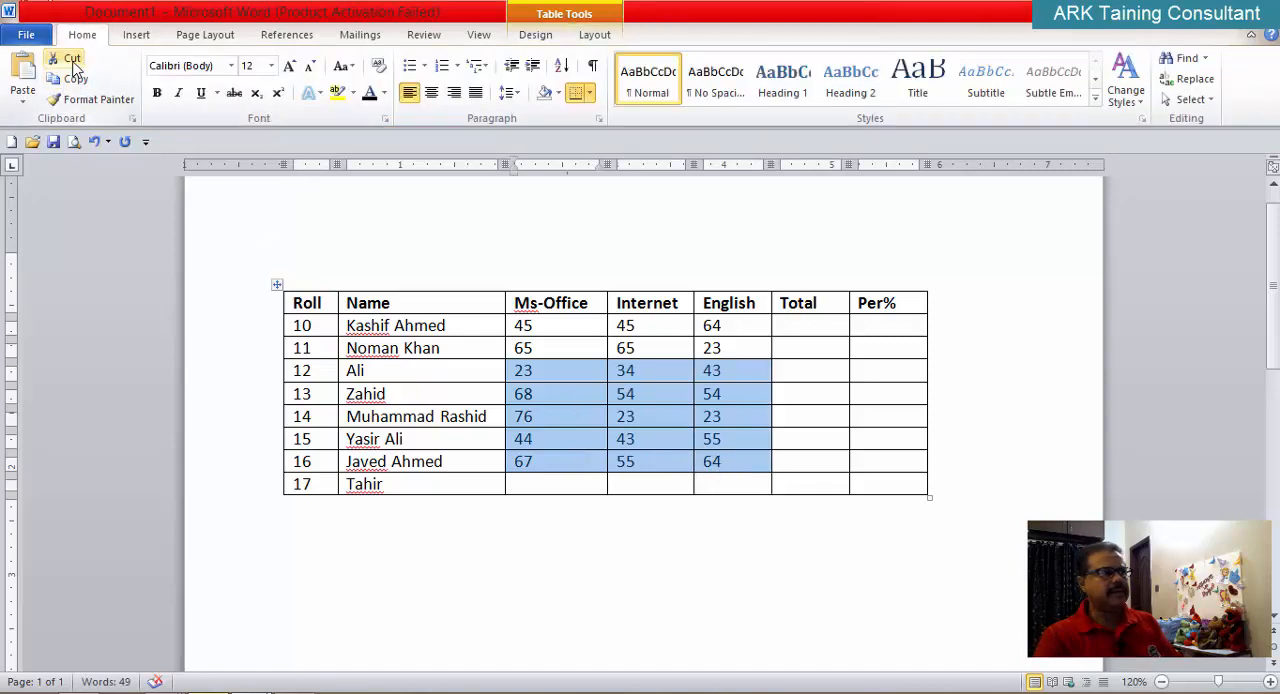
pyautogui.click(72, 60)
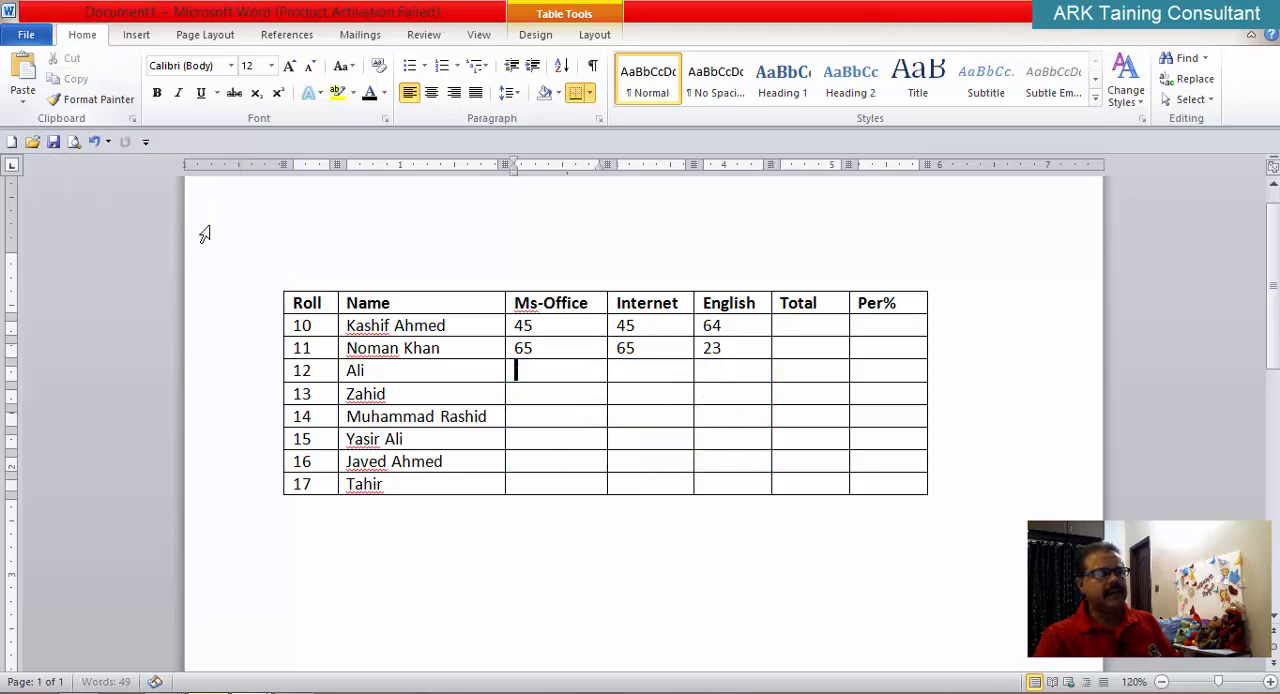
pyautogui.click(543, 400)
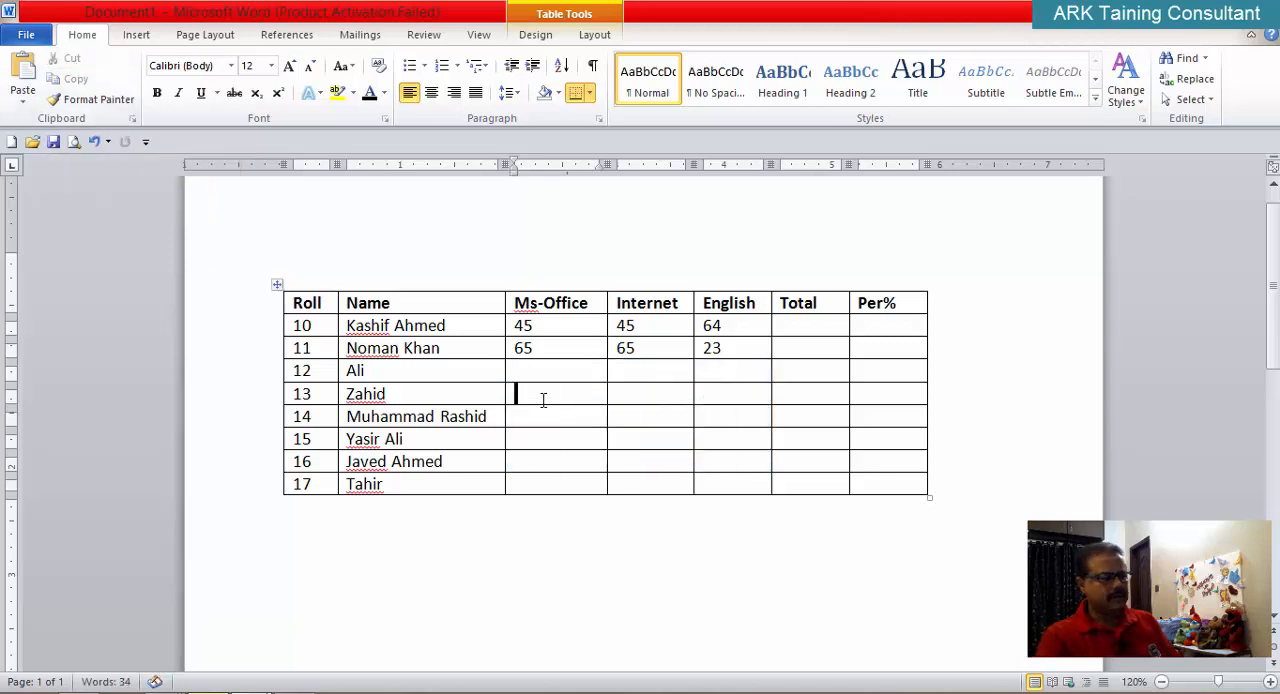
pyautogui.click(24, 72)
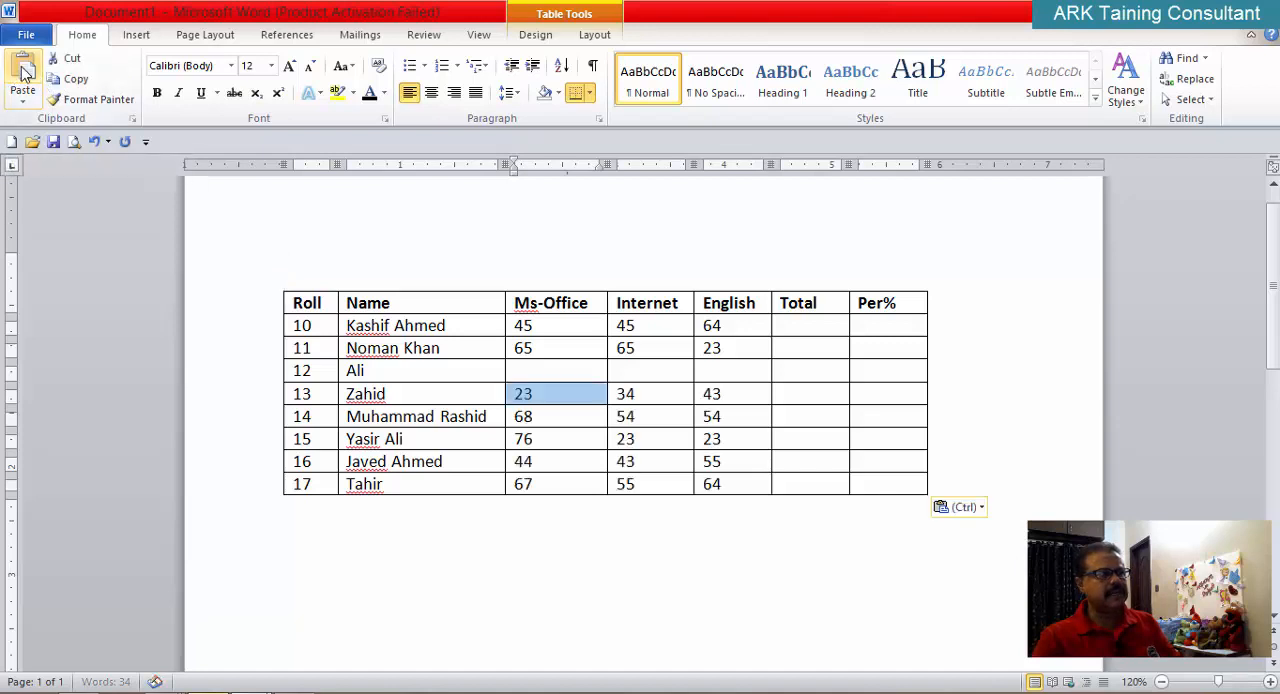
pyautogui.click(540, 565)
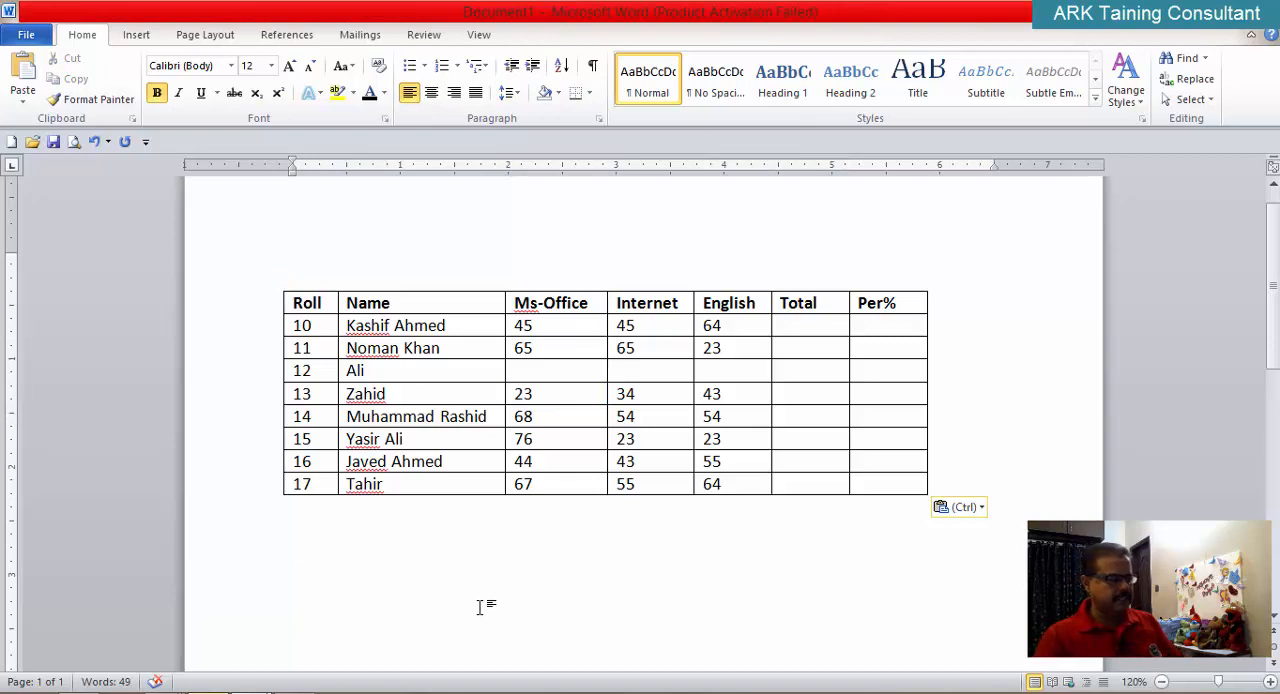
pyautogui.hotkey('ctrl', 'z')
pyautogui.hotkey('ctrl', 'z')
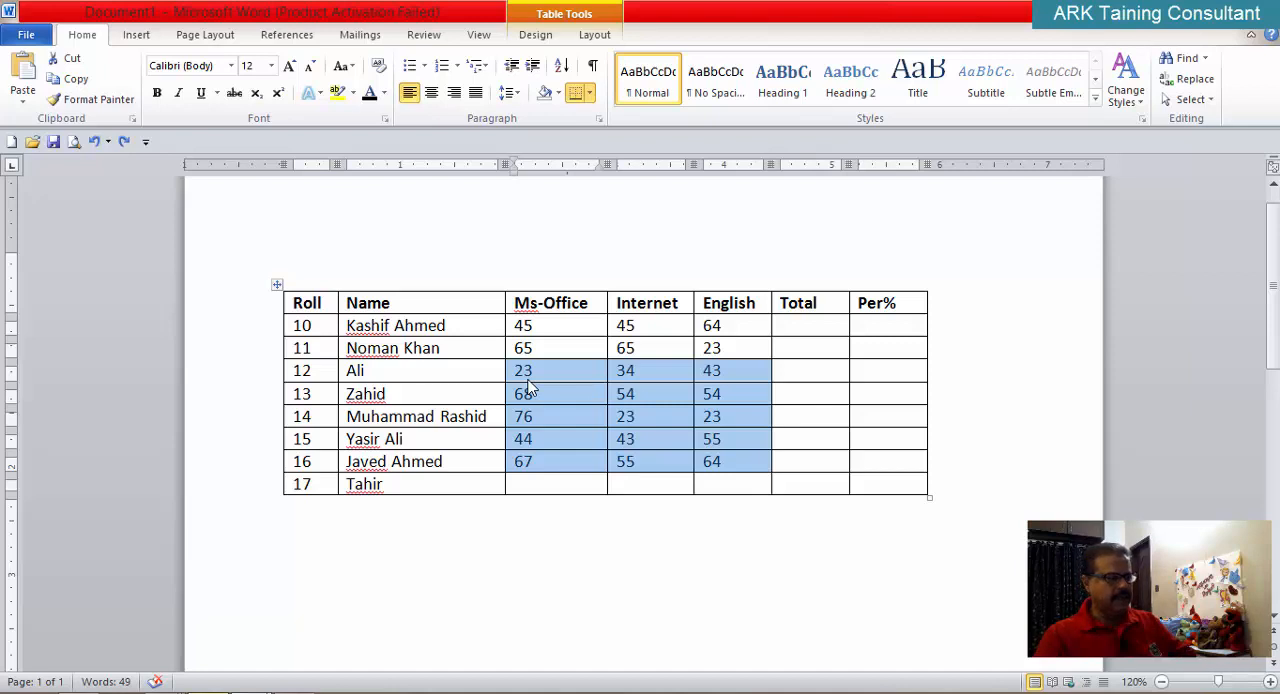
# Step: Try clearing the Ms-Office, Internet and English marks of Rolls 12 to 16, and undo the clearing after checking the clipboard
pyautogui.press('Delete')
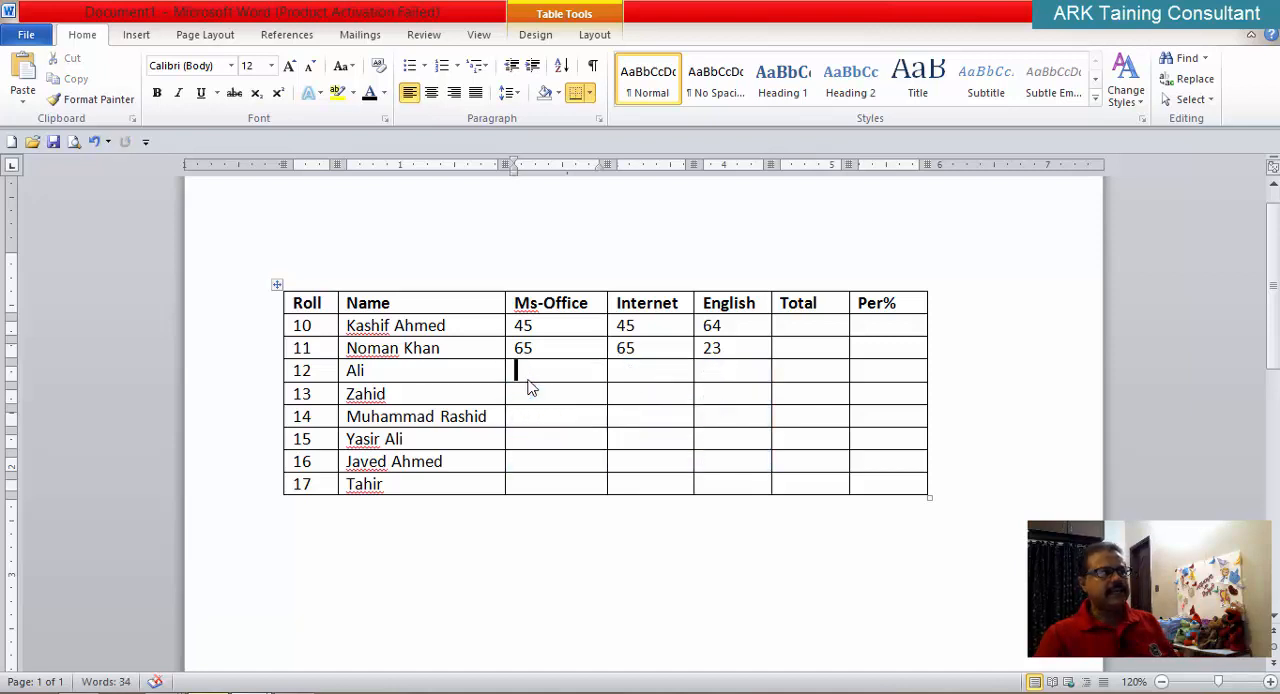
pyautogui.click(133, 118)
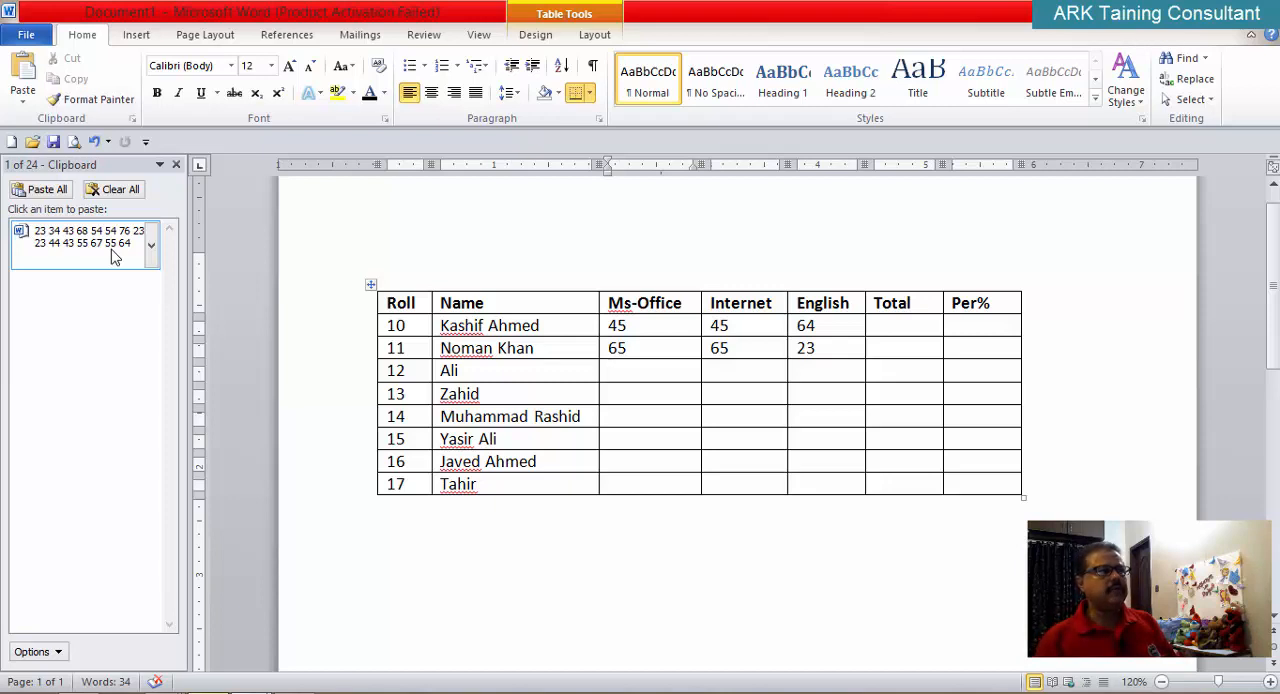
pyautogui.click(176, 165)
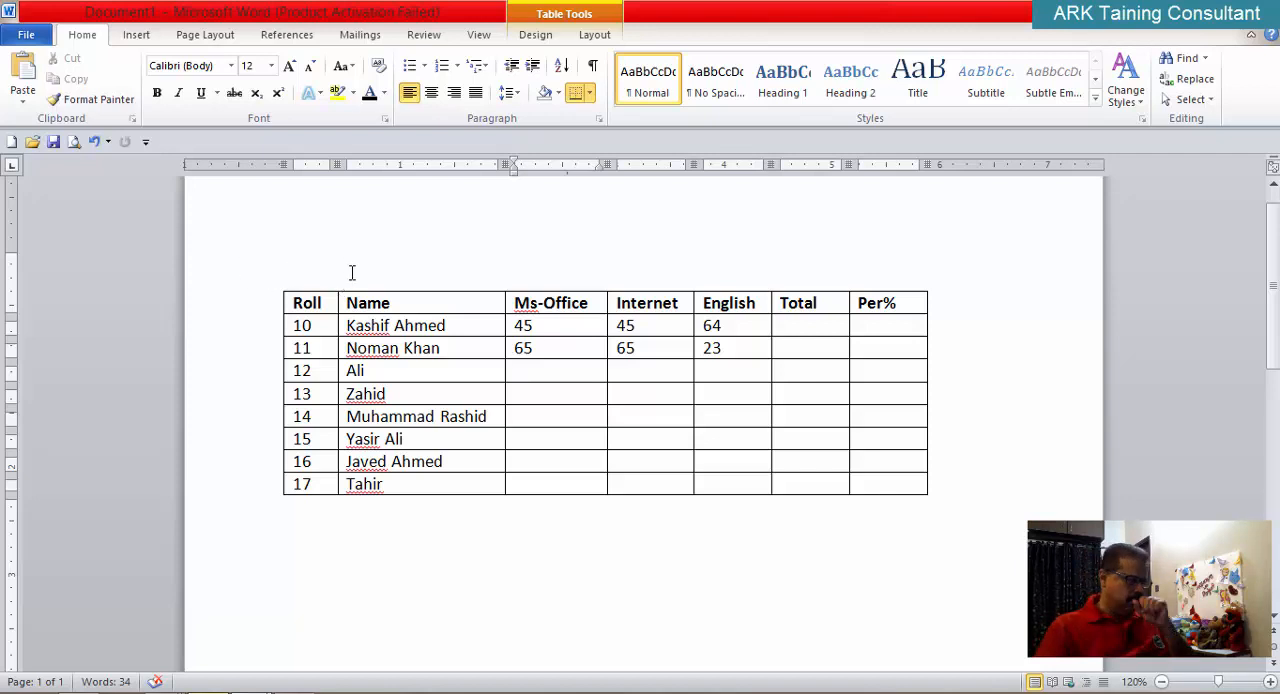
pyautogui.hotkey('ctrl', 'v')
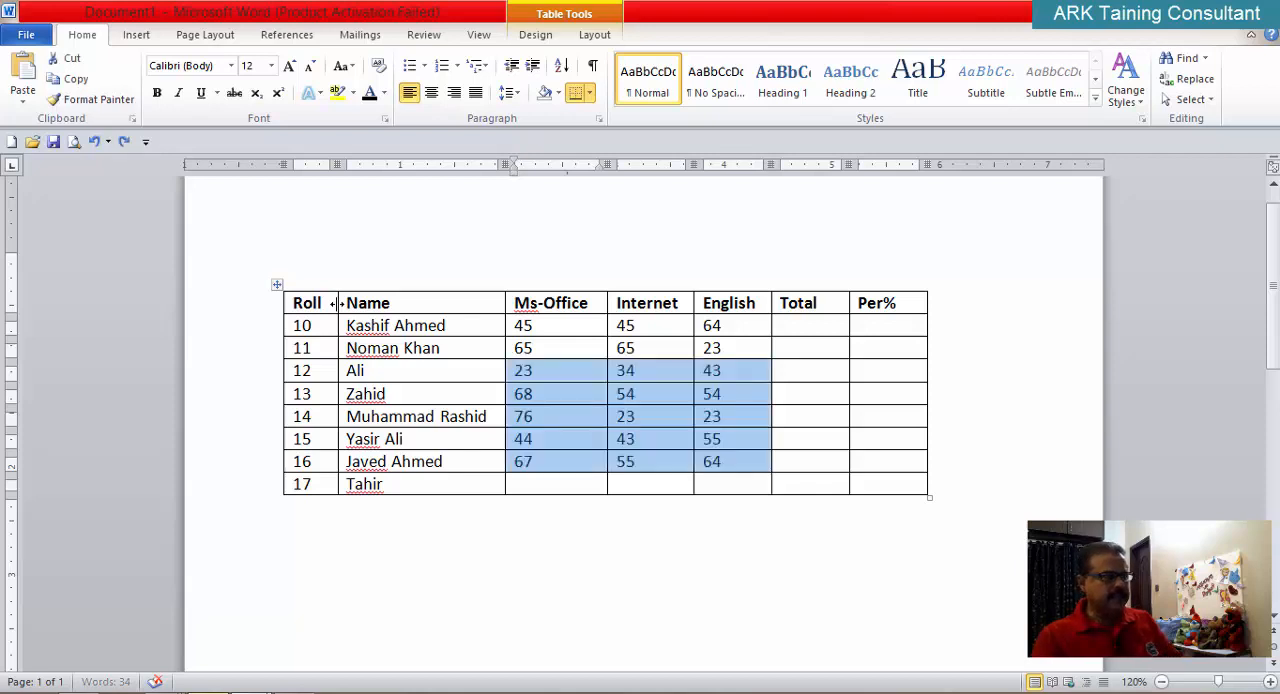
pyautogui.click(565, 549)
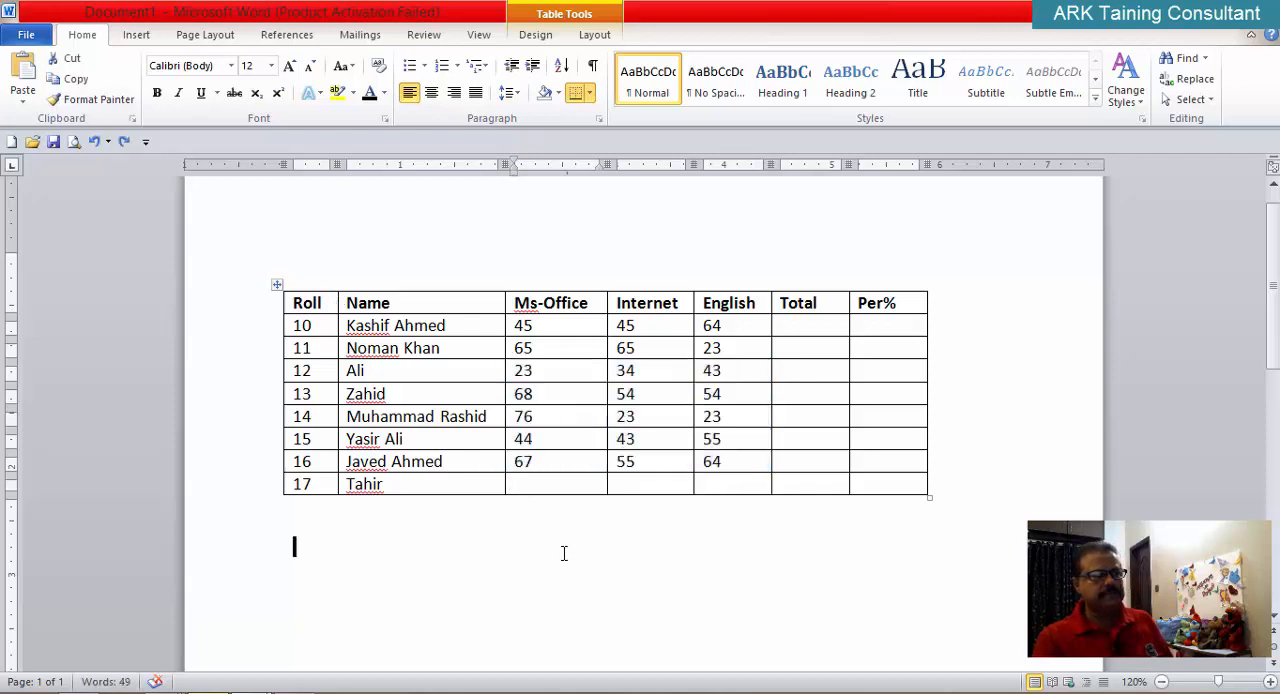
# Step: Insert blank Ms-Office, Internet and English cells in the Roll 12 row, shifting the existing marks down
pyautogui.click(510, 373)
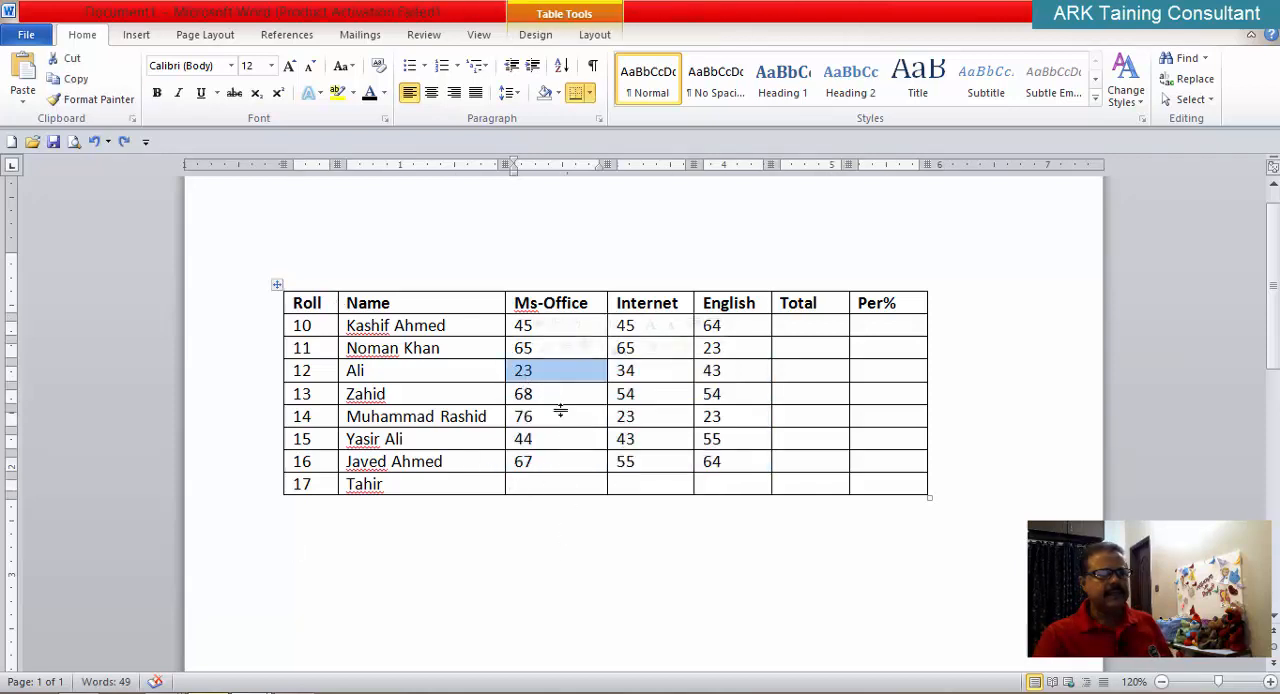
pyautogui.click(566, 571)
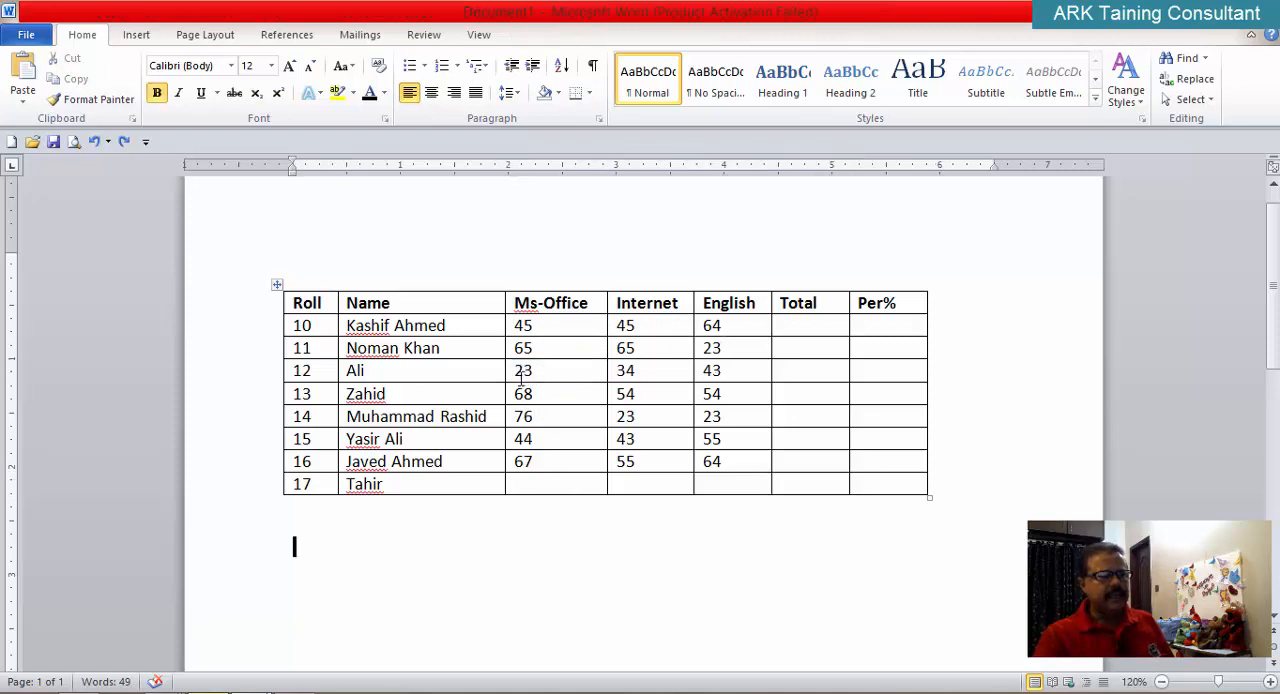
pyautogui.moveTo(517, 371); pyautogui.dragTo(712, 373)
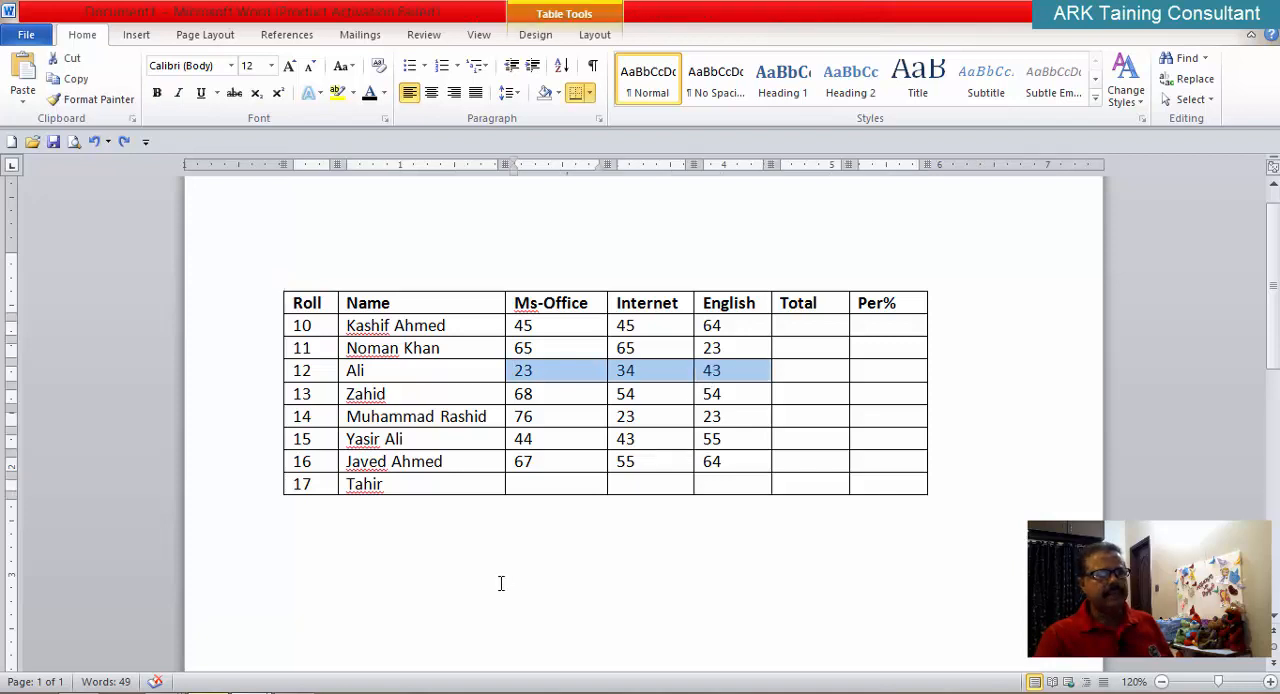
pyautogui.click(589, 38)
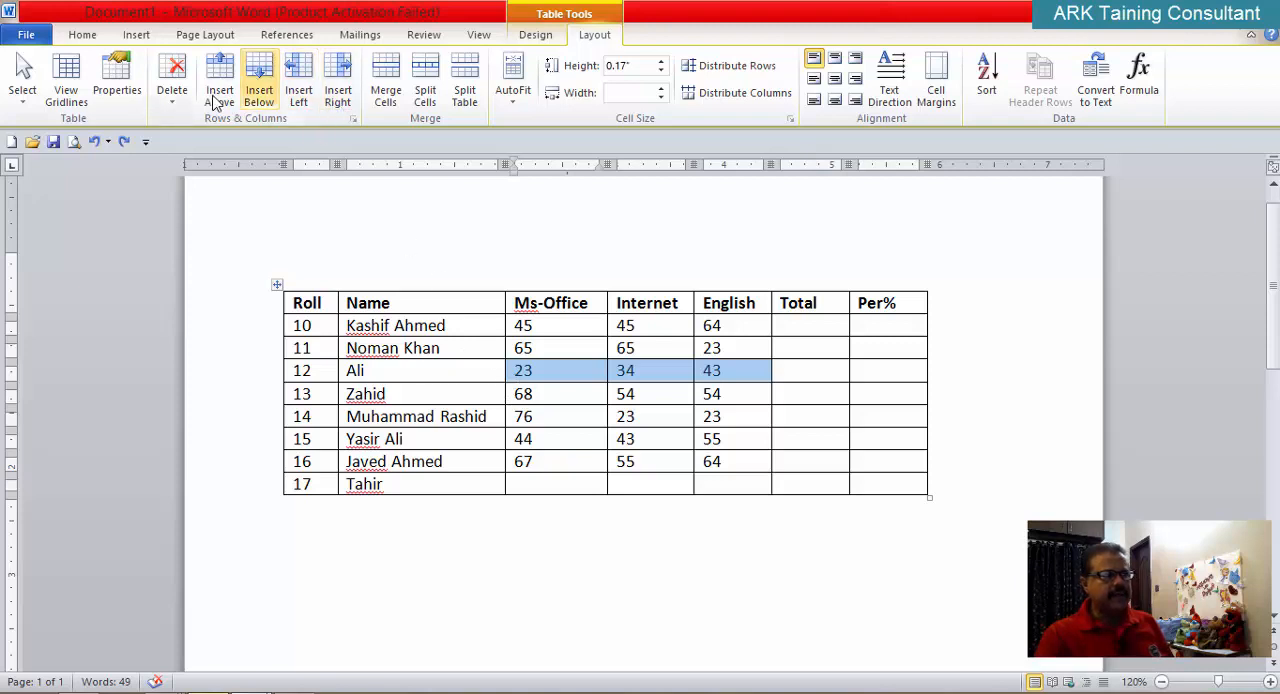
pyautogui.click(354, 120)
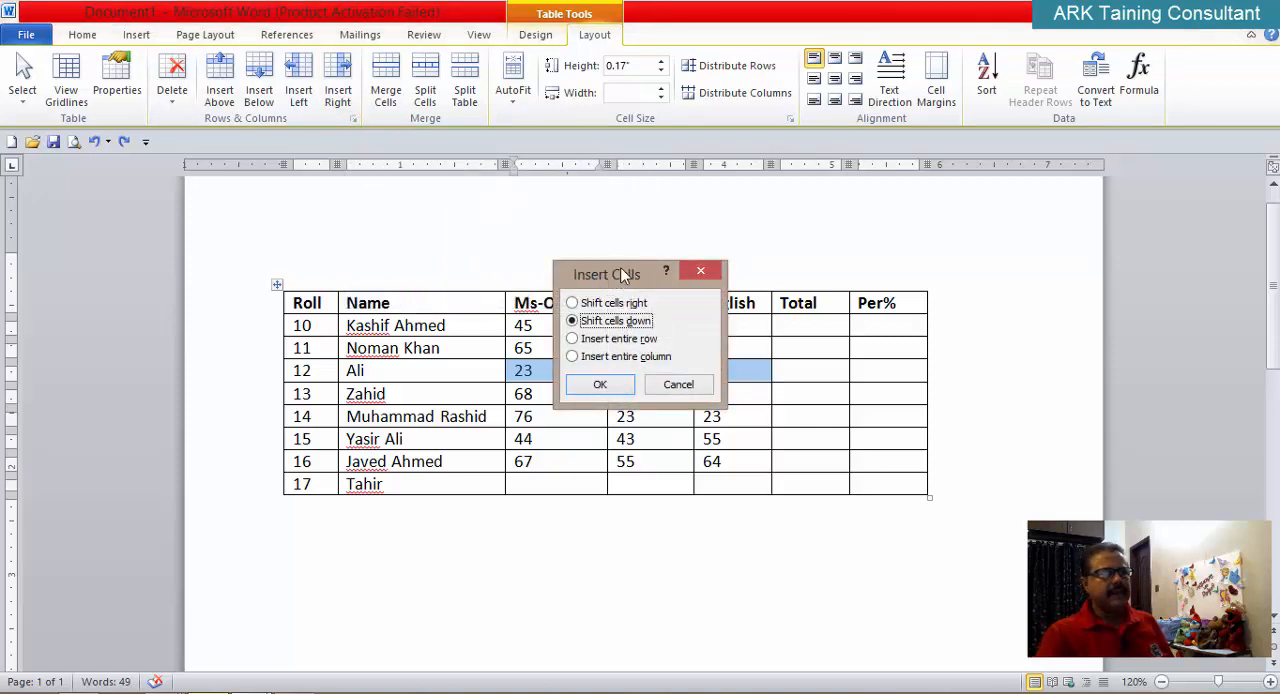
pyautogui.moveTo(616, 282); pyautogui.dragTo(756, 192)
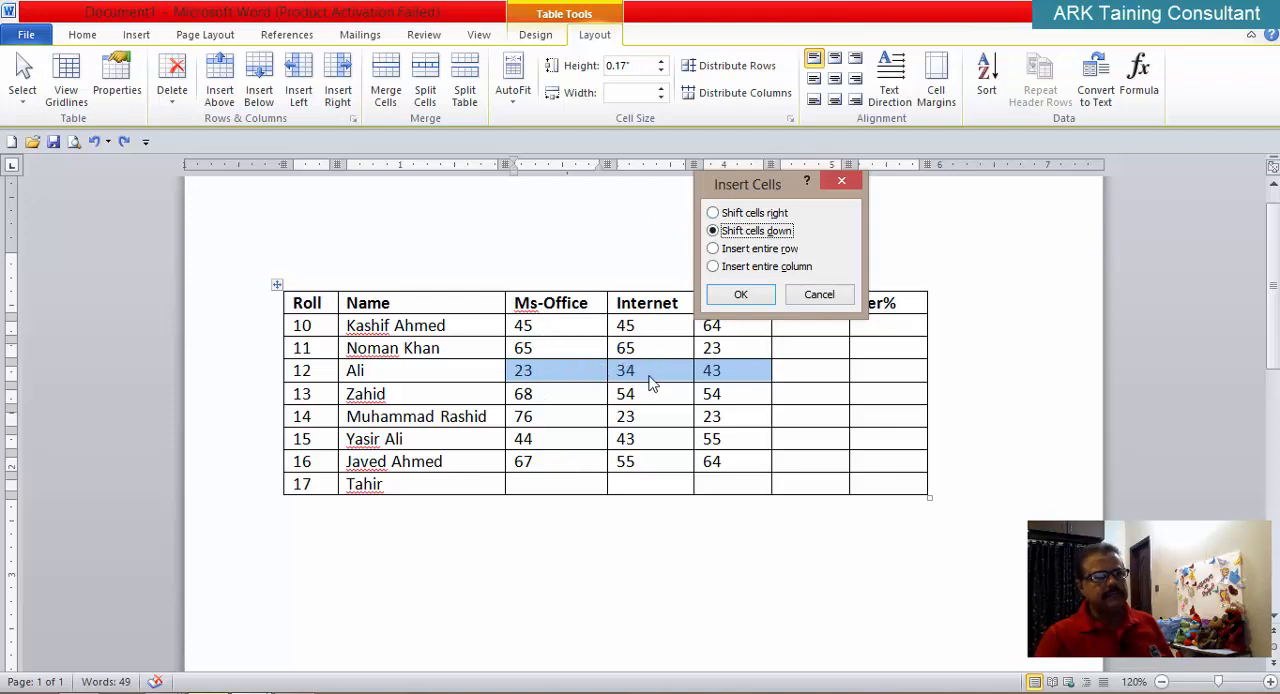
pyautogui.click(755, 300)
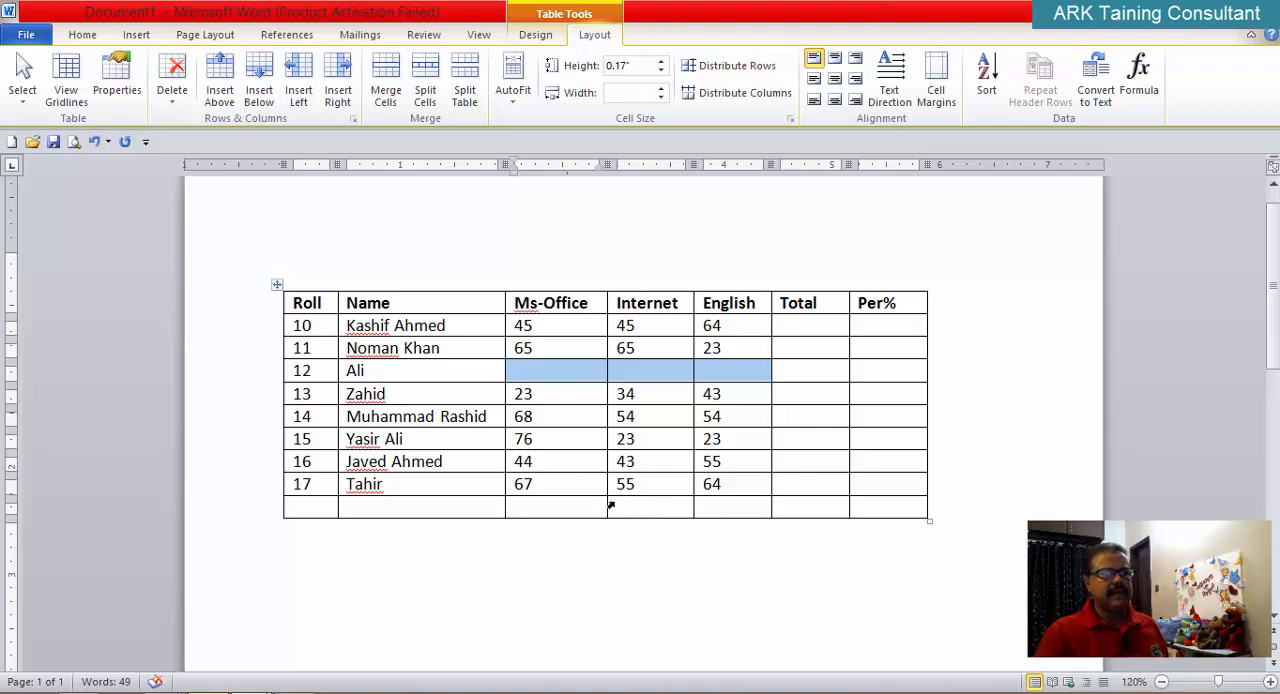
# Step: Clear the student's name and roll number from the Roll 17 row, keeping its marks
pyautogui.click(432, 491)
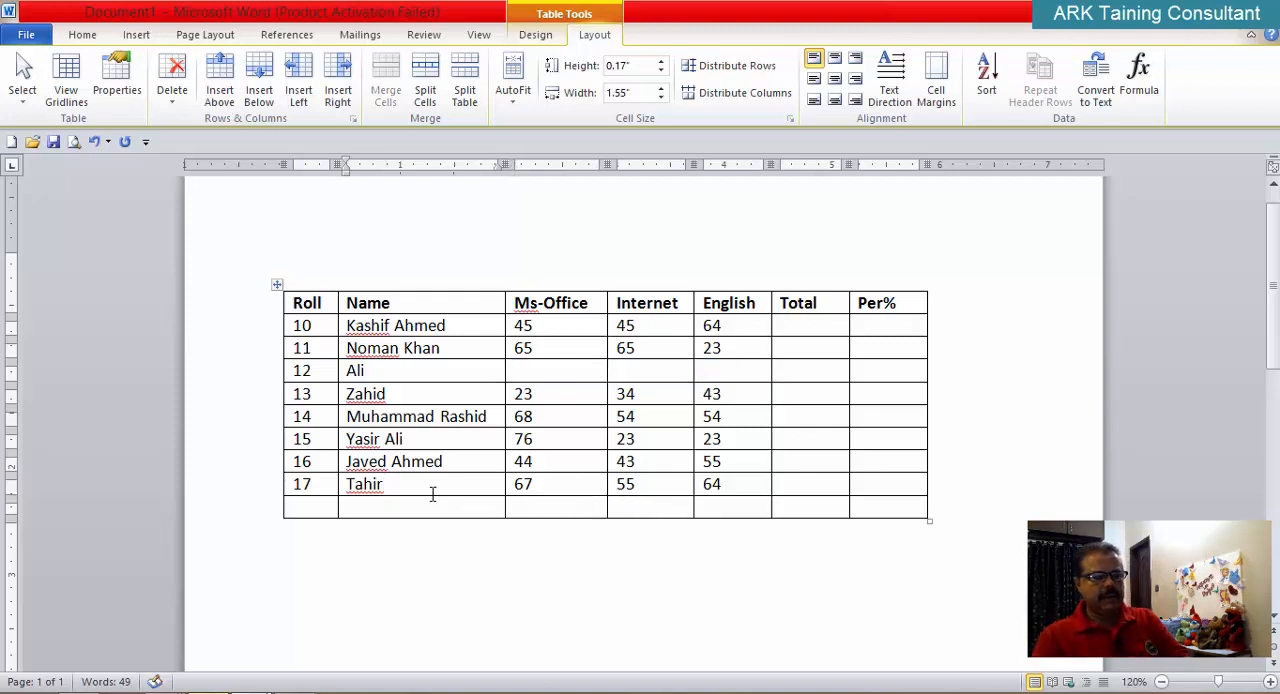
pyautogui.press('BackSpace')
pyautogui.press('BackSpace')
pyautogui.press('BackSpace')
pyautogui.press('BackSpace')
pyautogui.press('BackSpace')
pyautogui.click(336, 484)
pyautogui.press('BackSpace')
pyautogui.press('BackSpace')
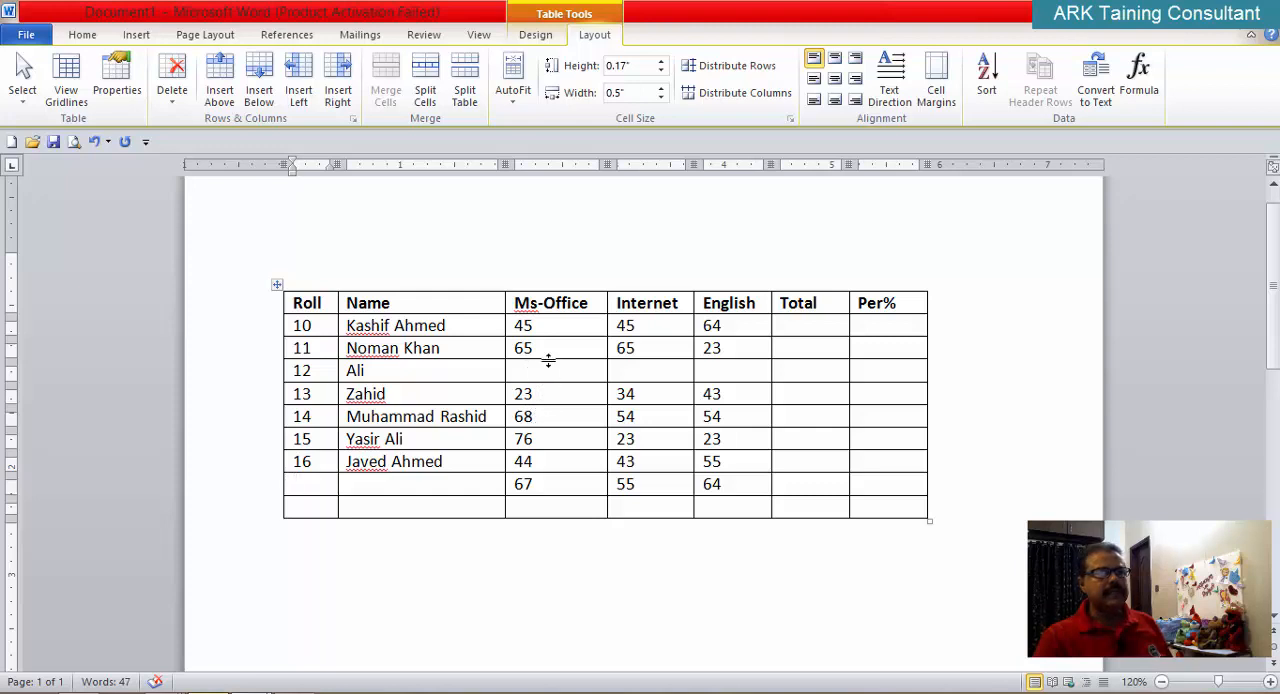
# Step: Delete the blank Ms-Office, Internet and English cells in the Roll 12 row, shifting the marks below up
pyautogui.moveTo(545, 368); pyautogui.dragTo(711, 366)
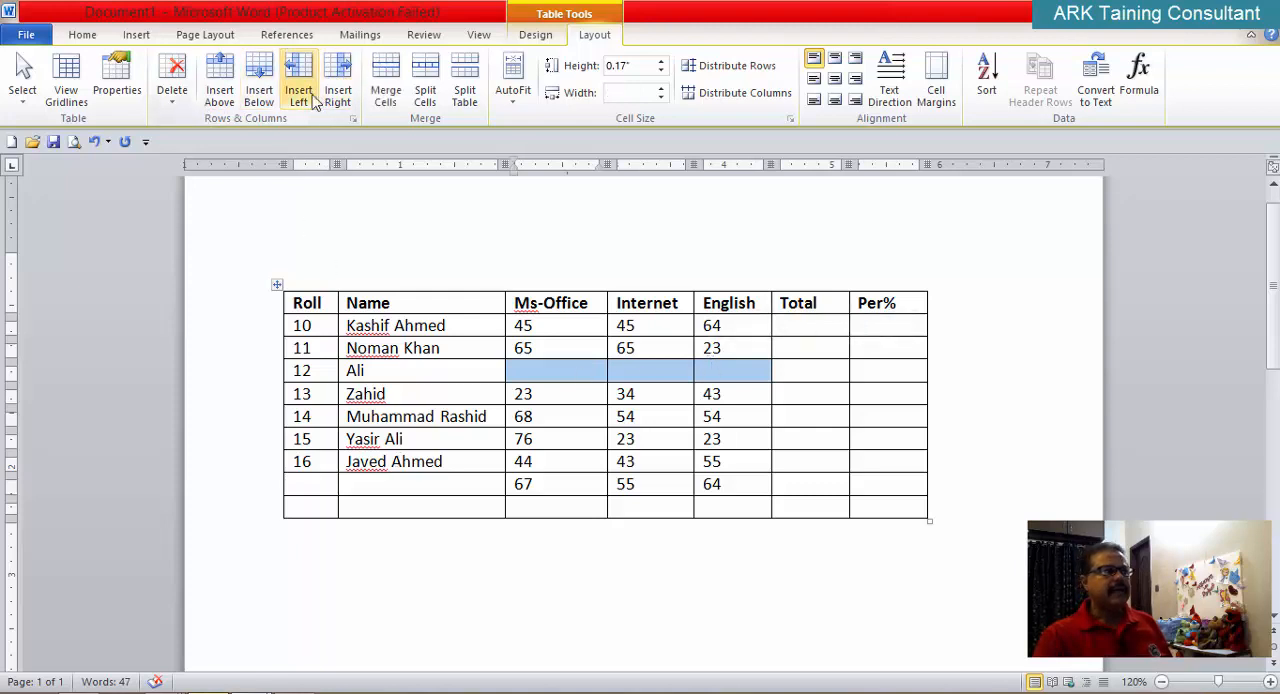
pyautogui.click(173, 107)
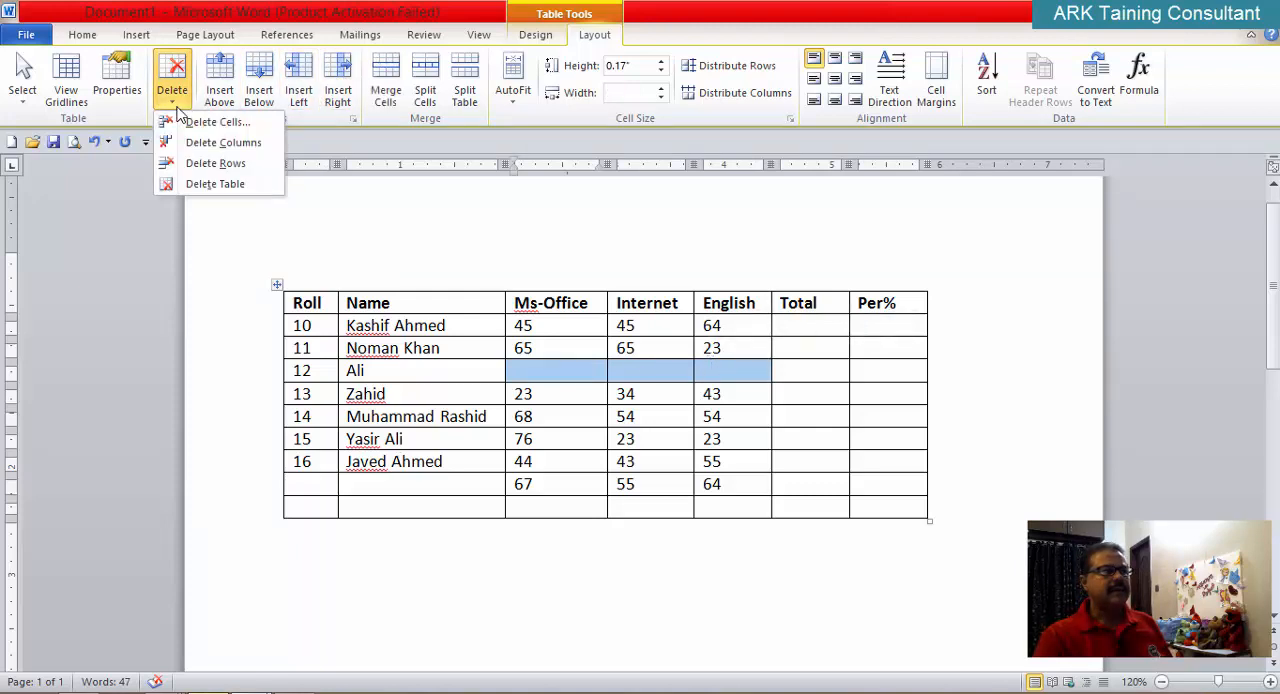
pyautogui.click(370, 210)
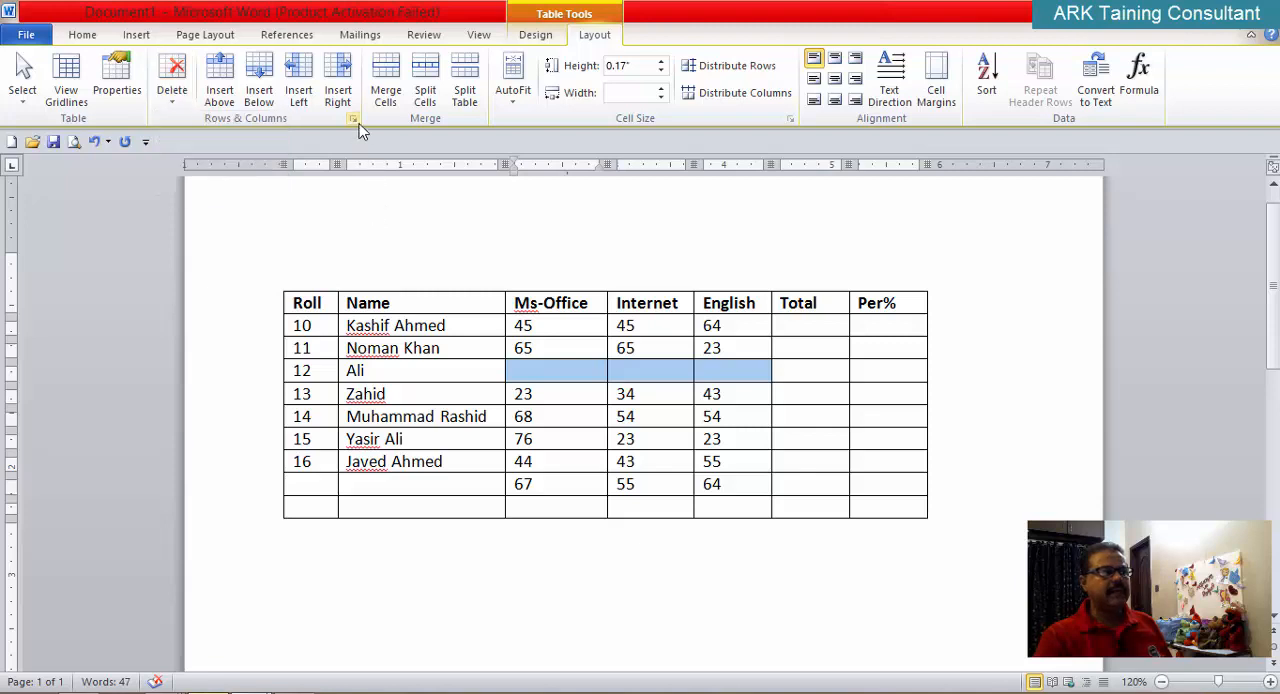
pyautogui.click(354, 119)
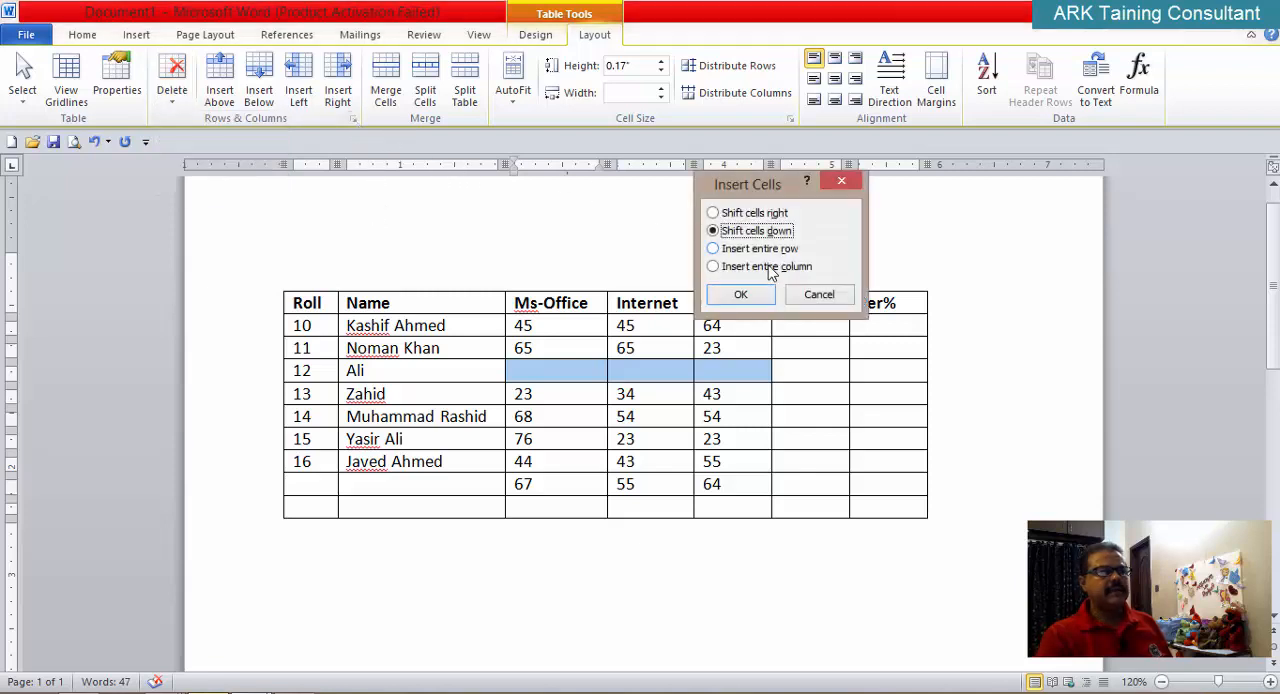
pyautogui.click(842, 184)
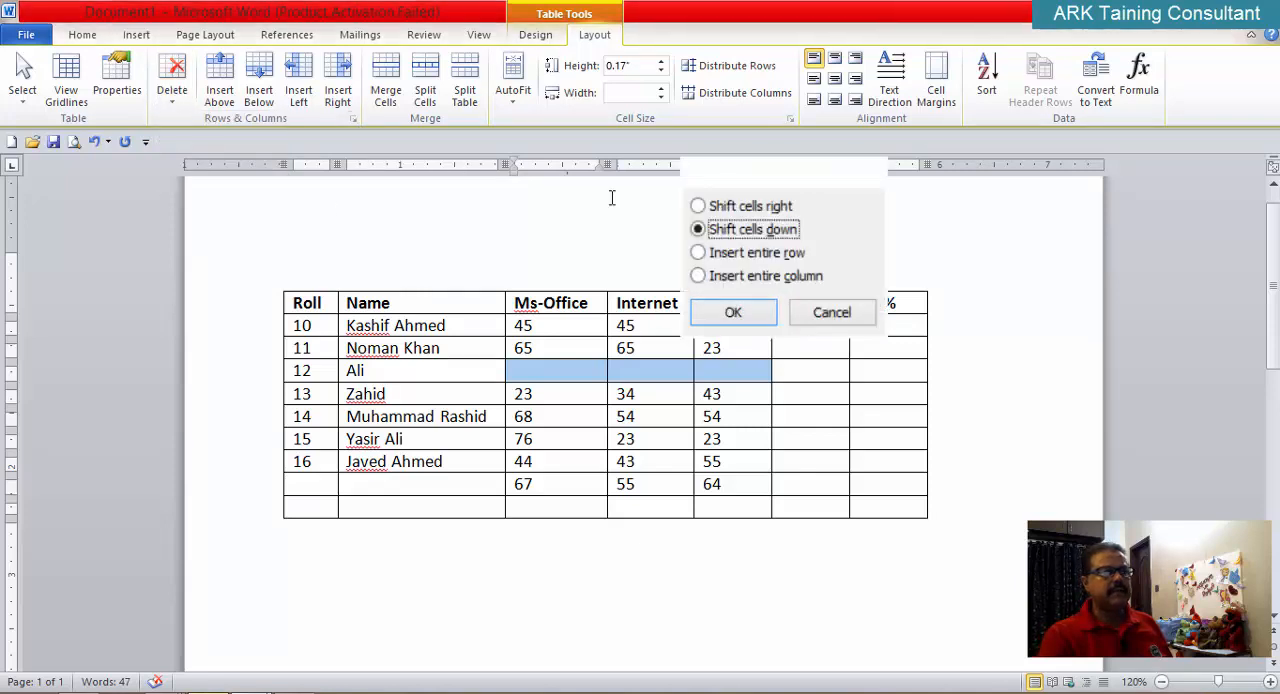
pyautogui.click(172, 100)
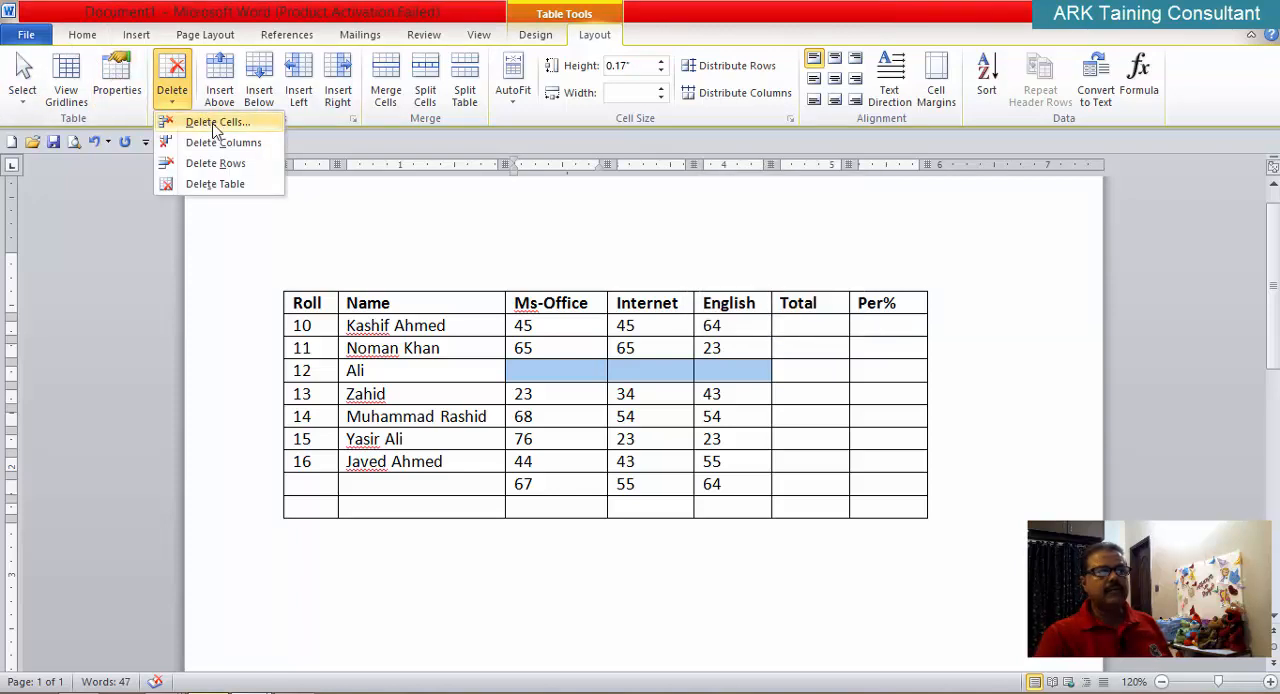
pyautogui.click(214, 124)
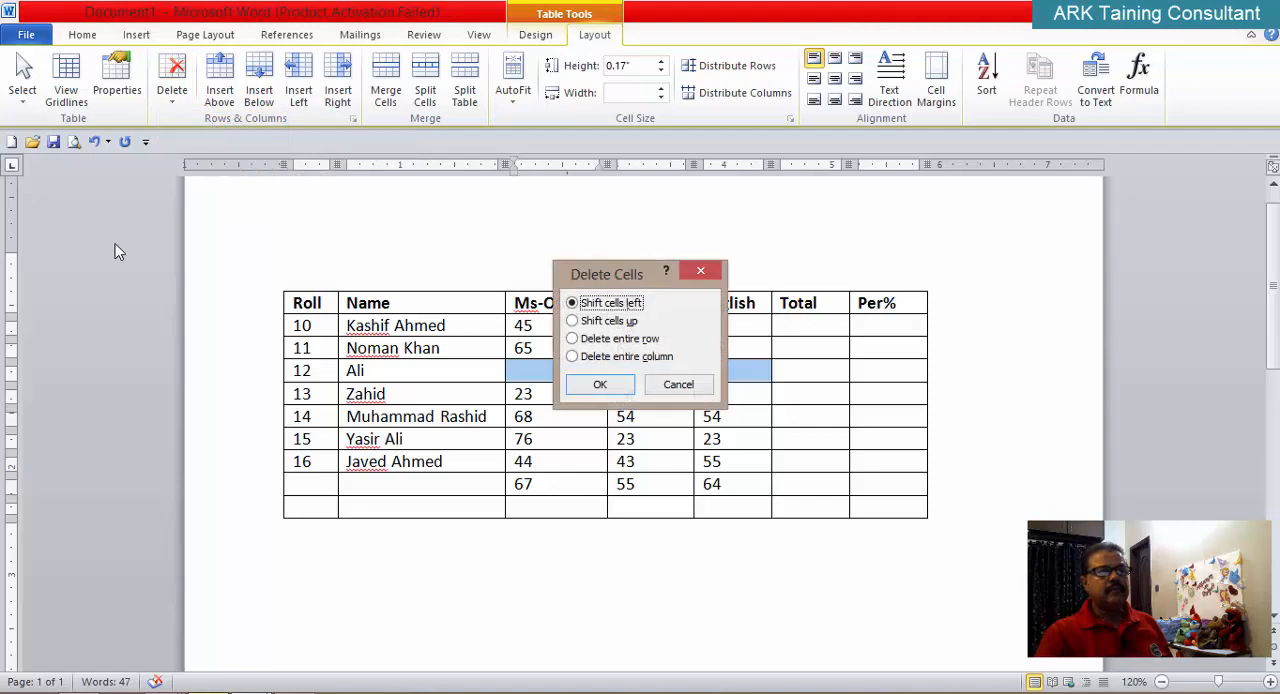
pyautogui.click(627, 328)
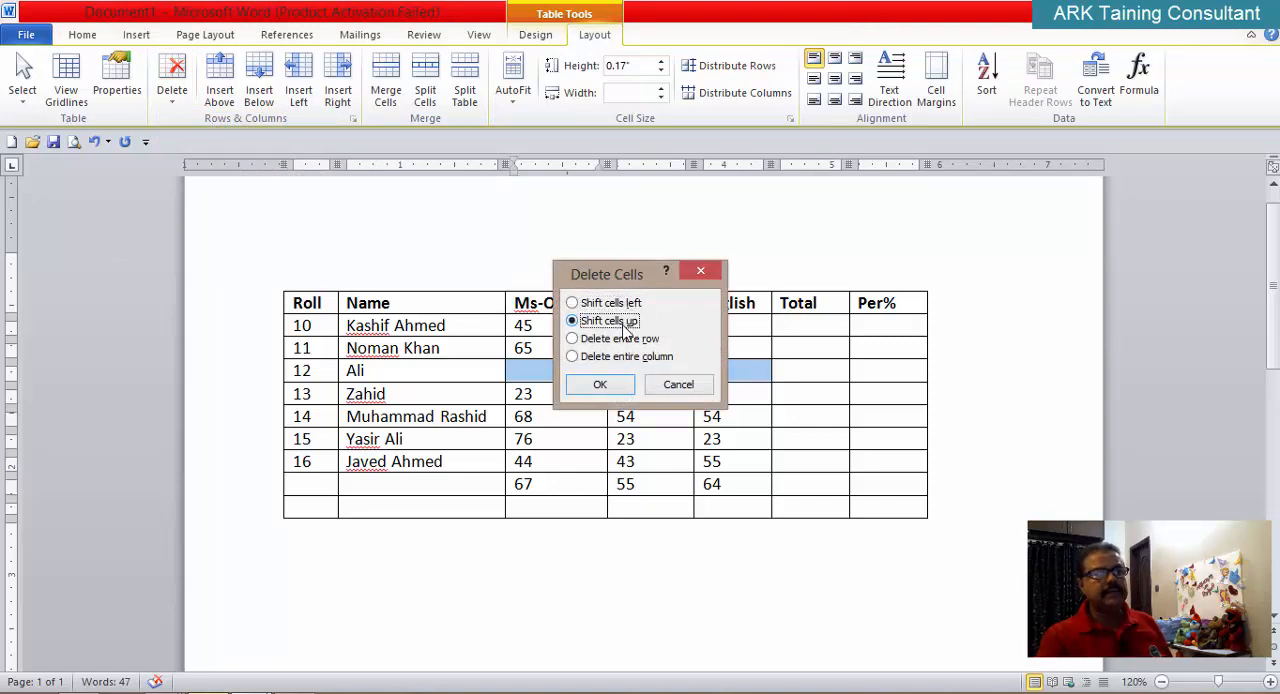
pyautogui.moveTo(655, 276); pyautogui.dragTo(941, 175)
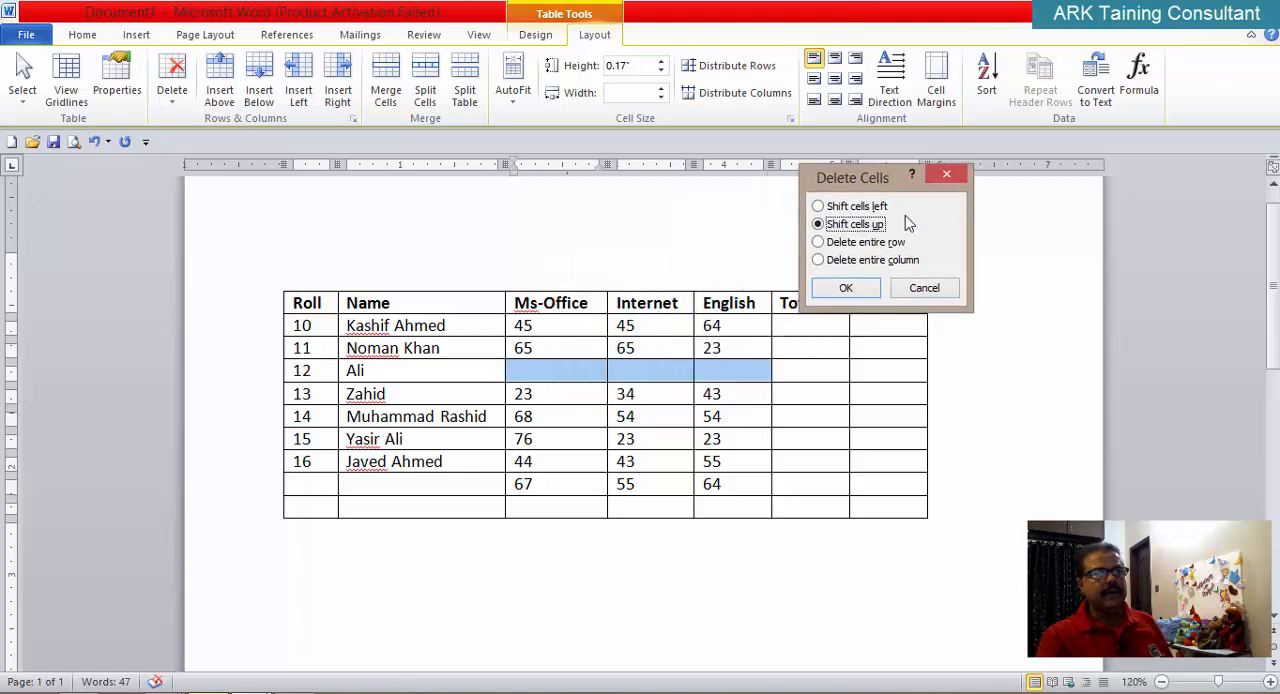
pyautogui.click(862, 294)
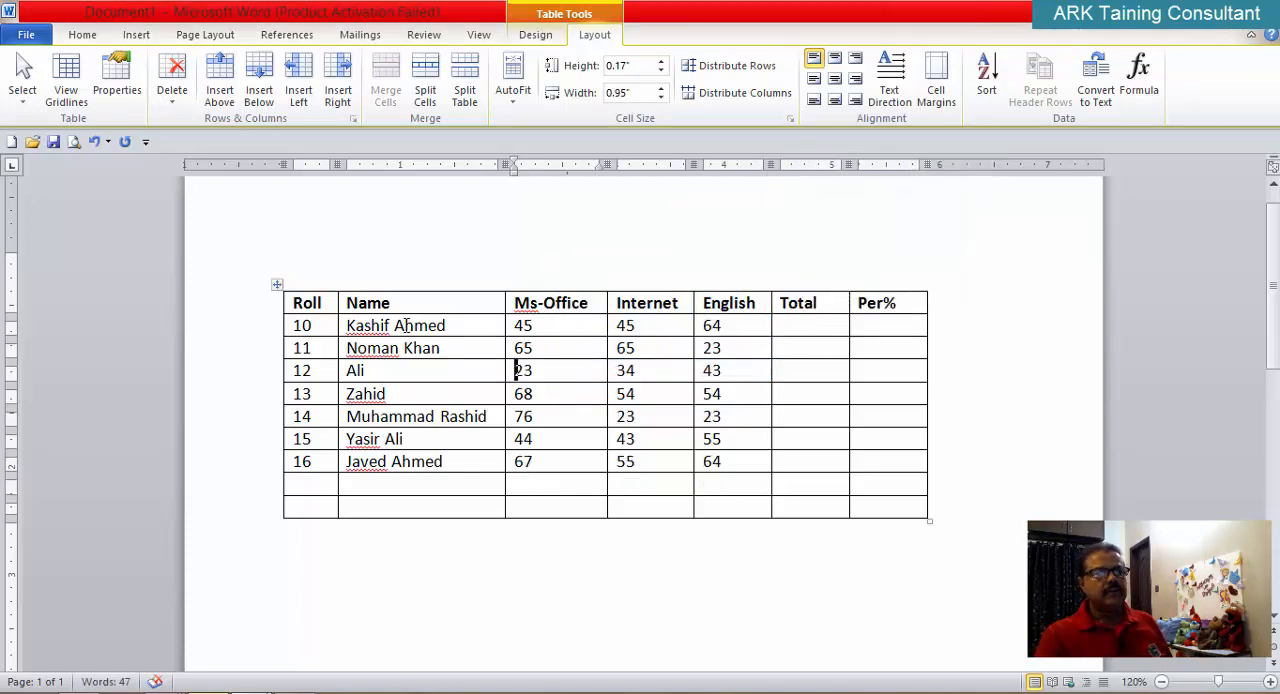
# Step: Delete the last empty row of the marks table
pyautogui.moveTo(298, 485); pyautogui.dragTo(300, 505)
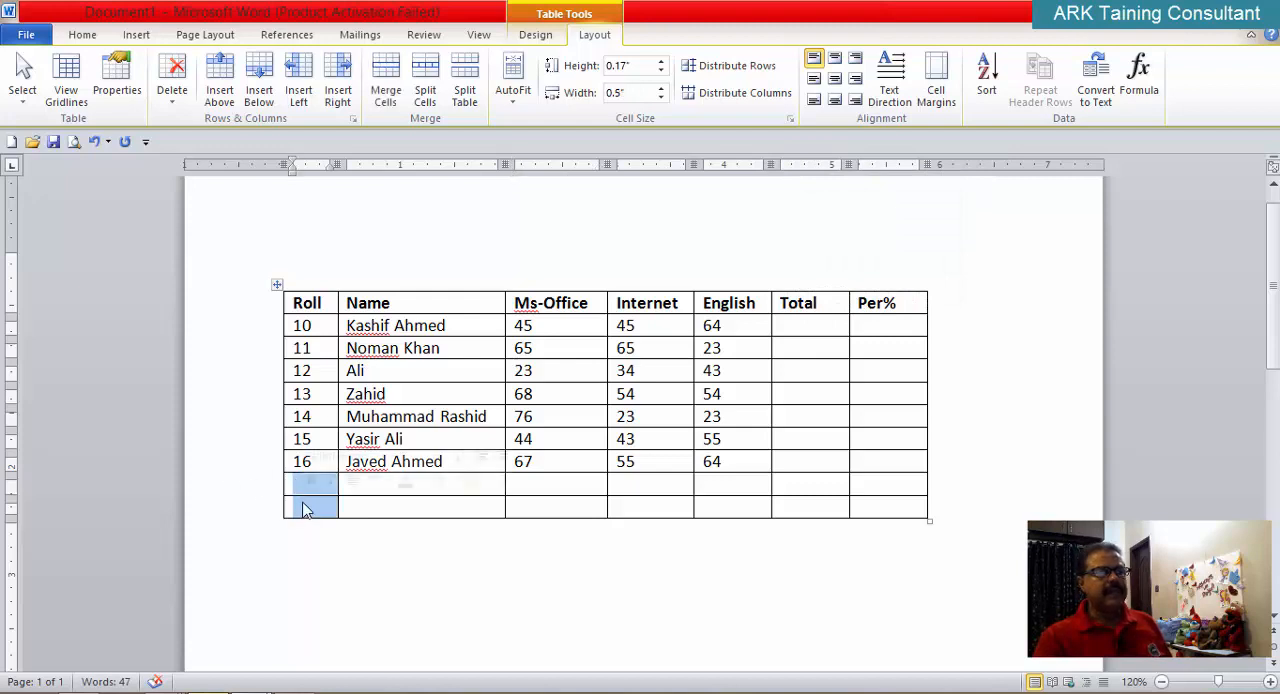
pyautogui.click(350, 509)
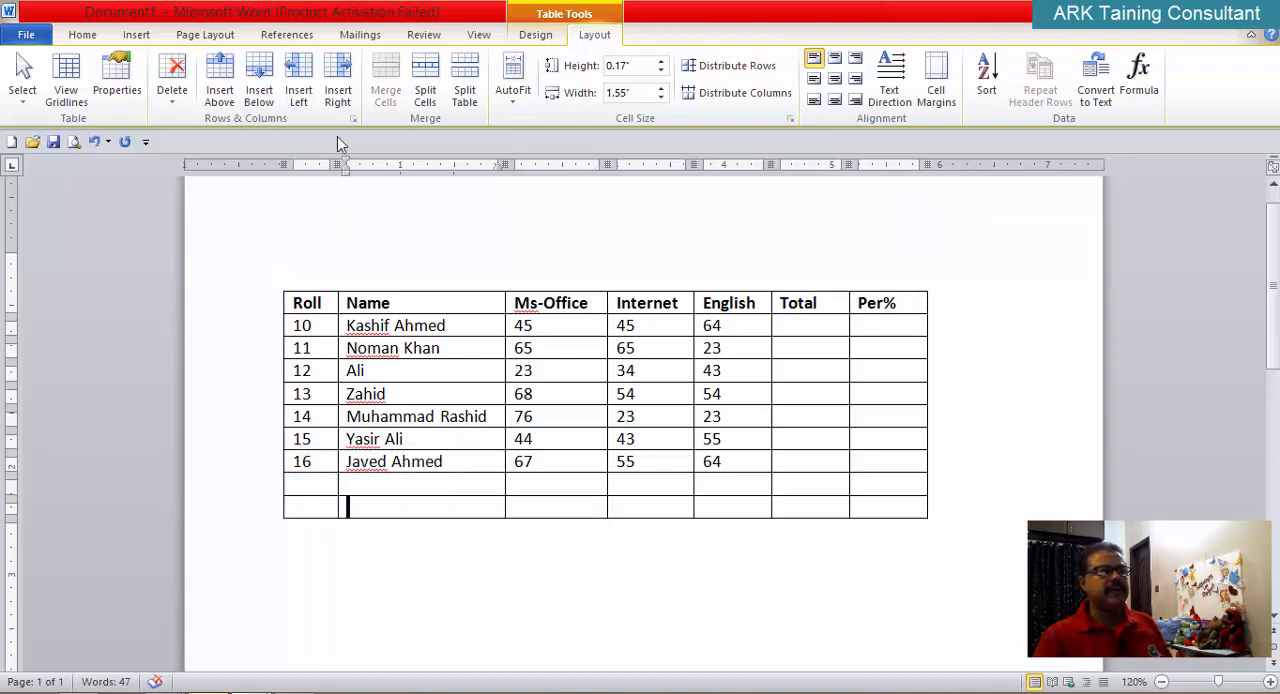
pyautogui.click(175, 108)
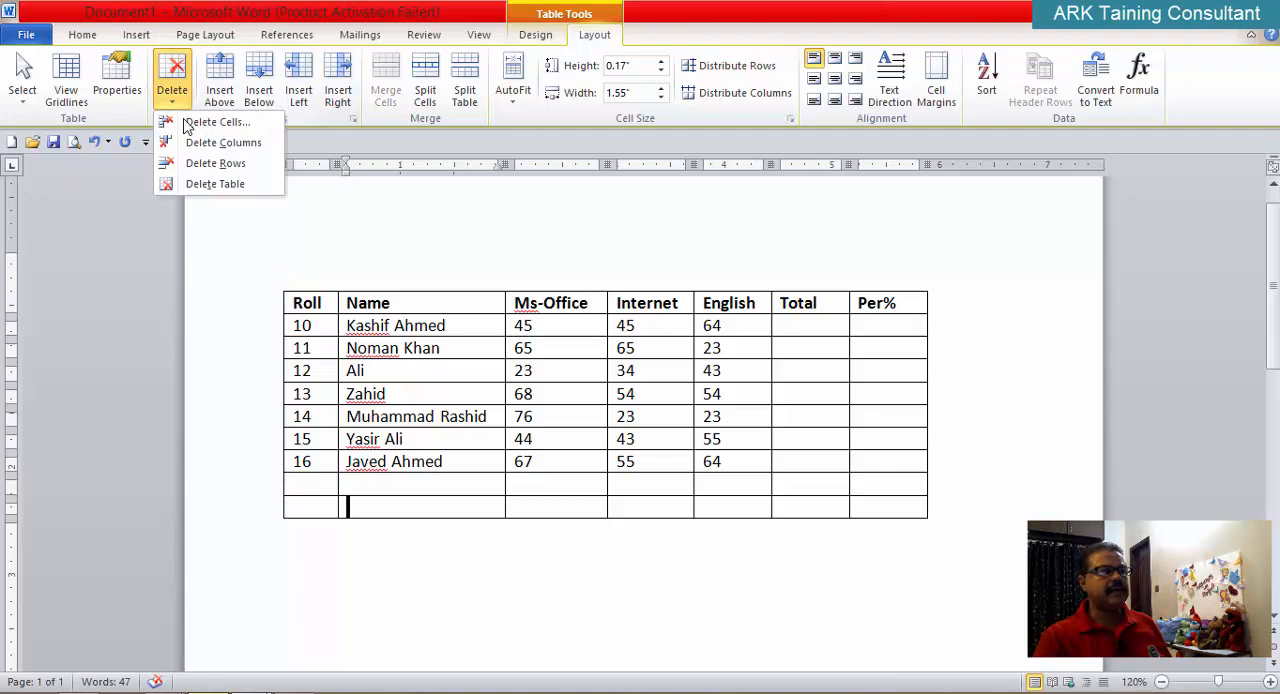
pyautogui.click(241, 170)
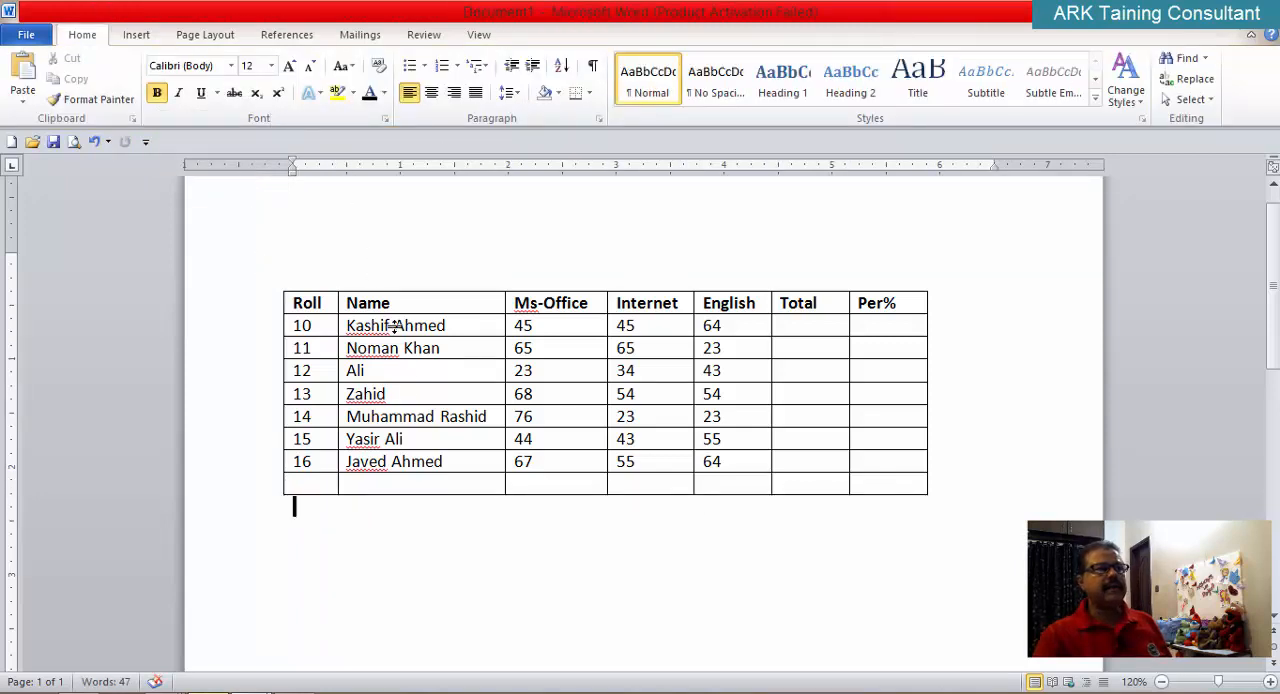
# Step: Review the Insert Cells and Delete Cells options for the Roll 13 name cell, cancelling both without changing the table
pyautogui.click(449, 389)
pyautogui.click(594, 34)
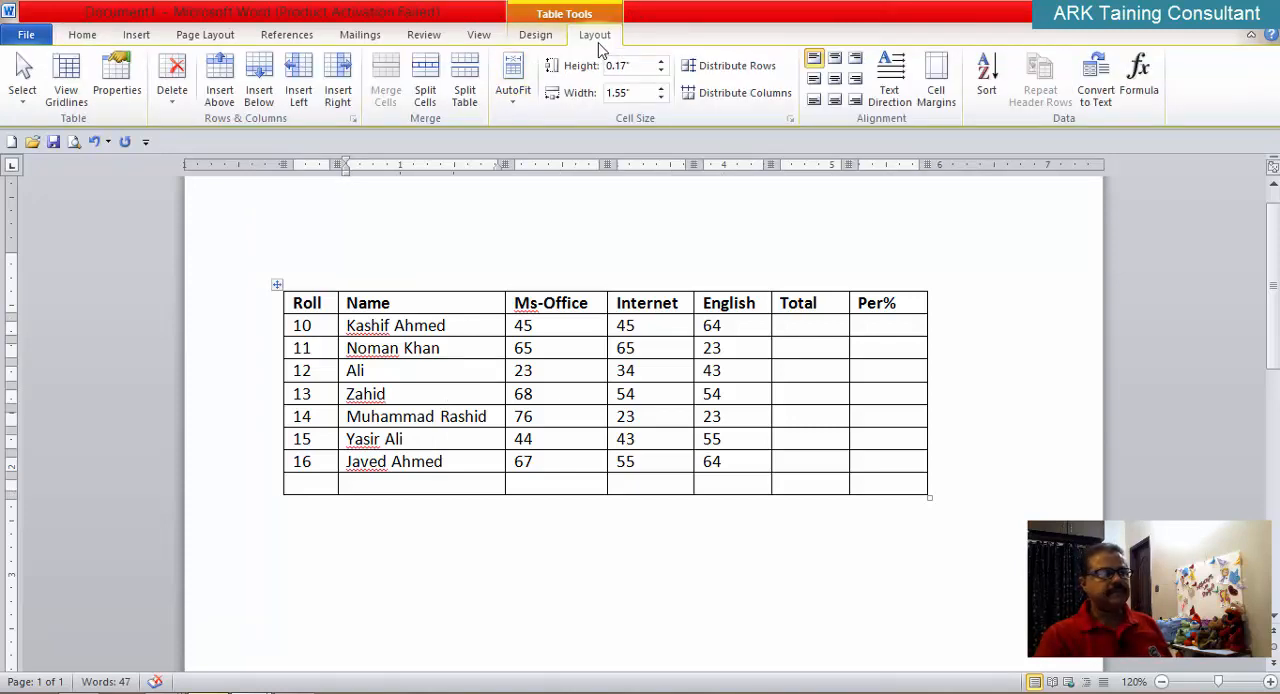
pyautogui.click(353, 119)
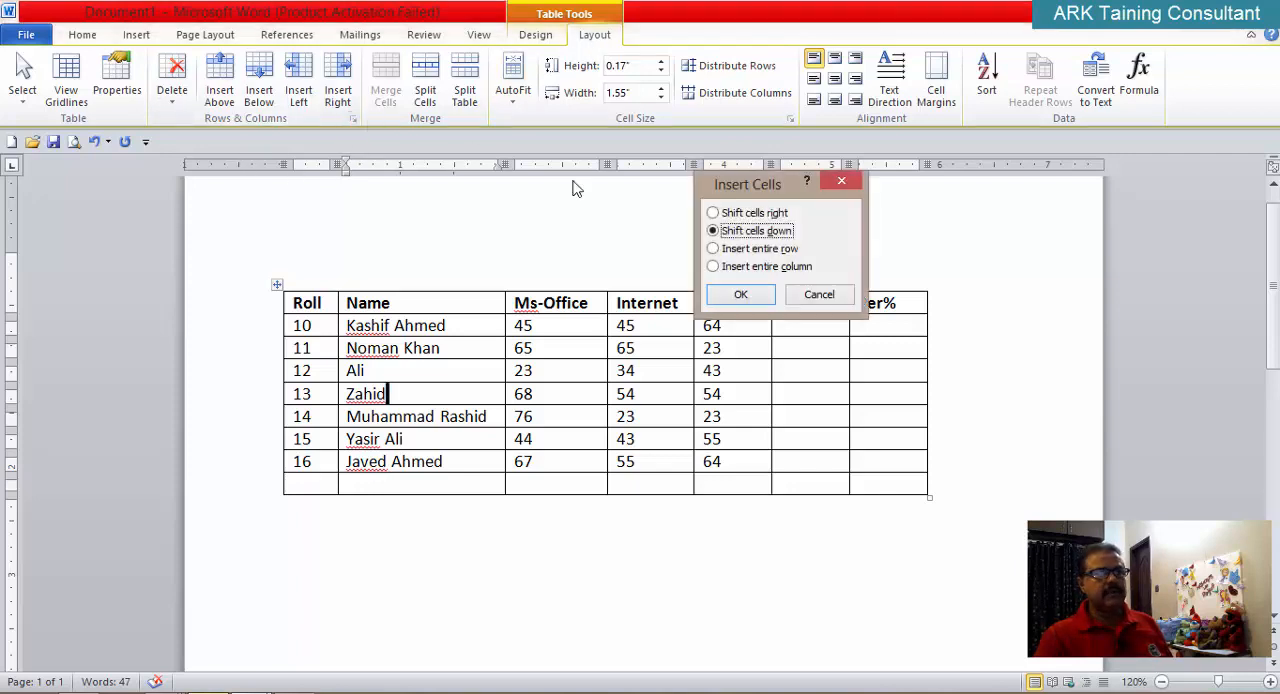
pyautogui.click(822, 296)
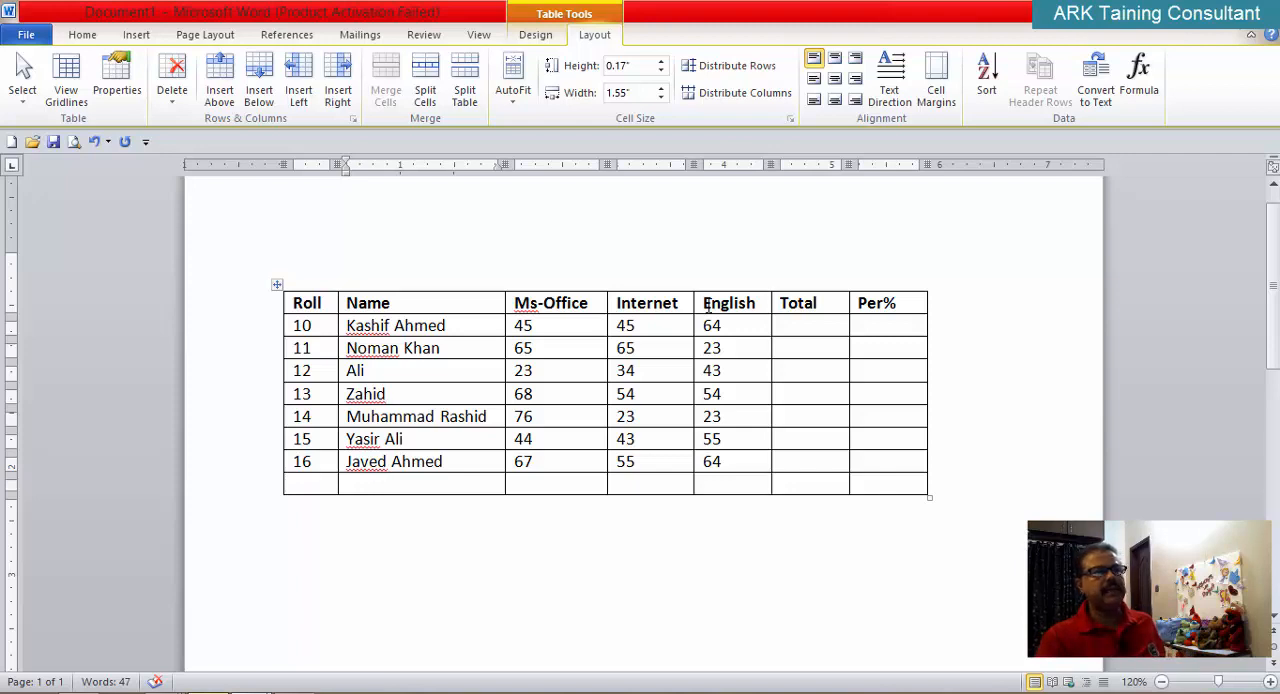
pyautogui.click(175, 108)
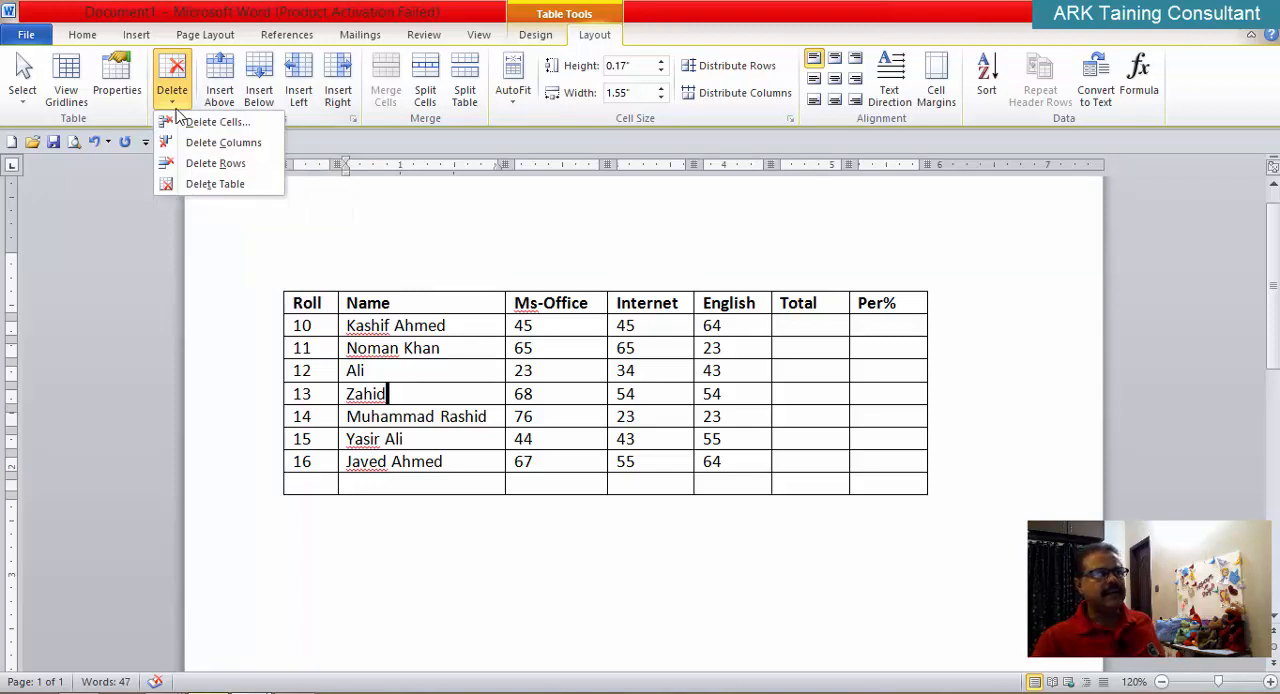
pyautogui.click(229, 127)
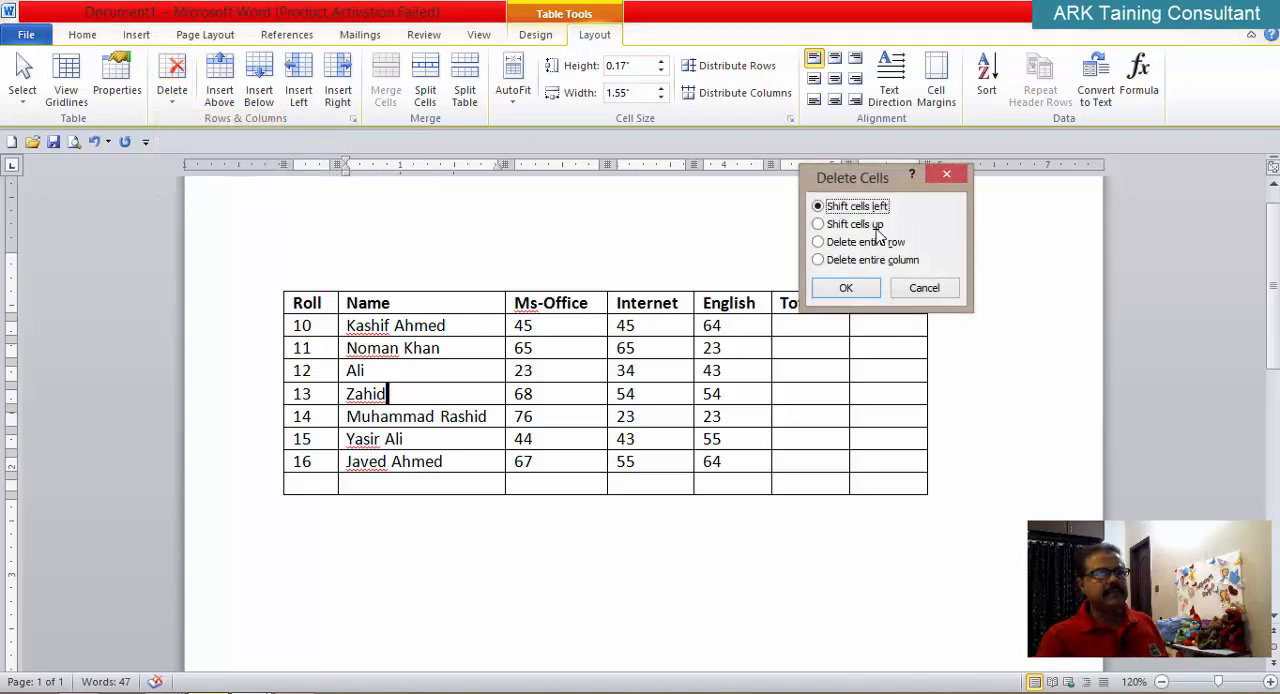
pyautogui.click(927, 290)
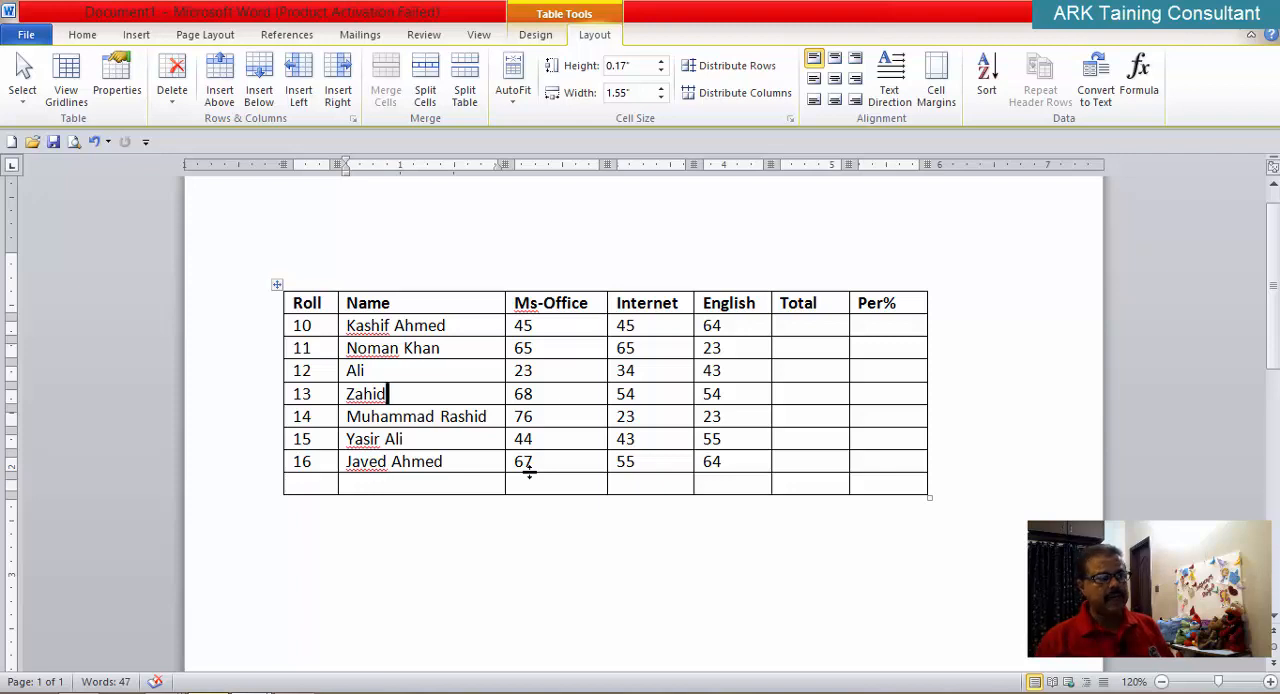
# Step: Add the line "Table Continue..." below the marks table
pyautogui.click(642, 553)
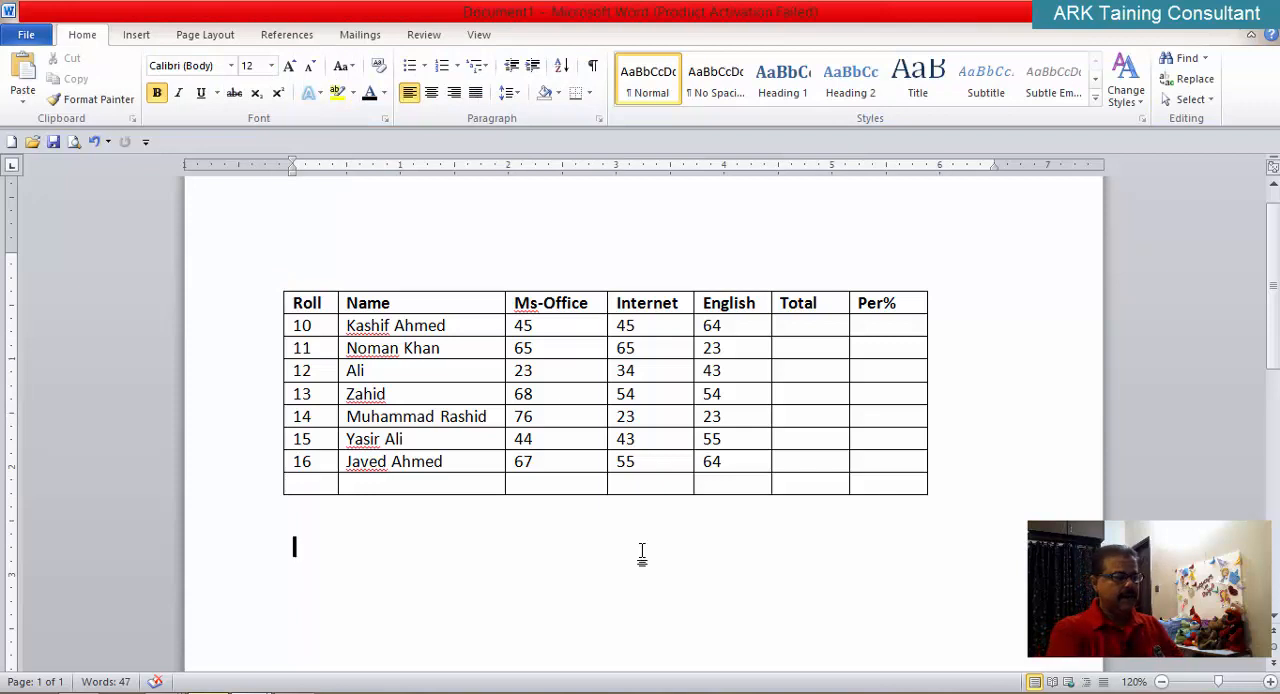
pyautogui.write('Ta')
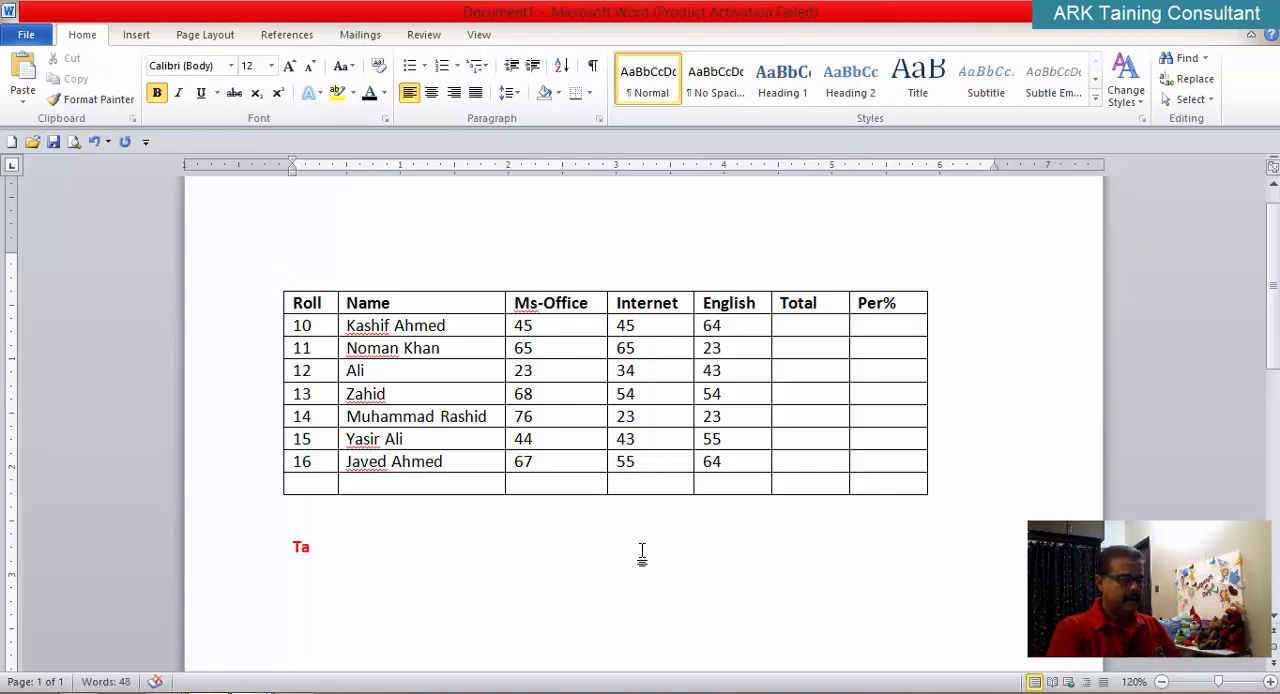
pyautogui.write('ble Co')
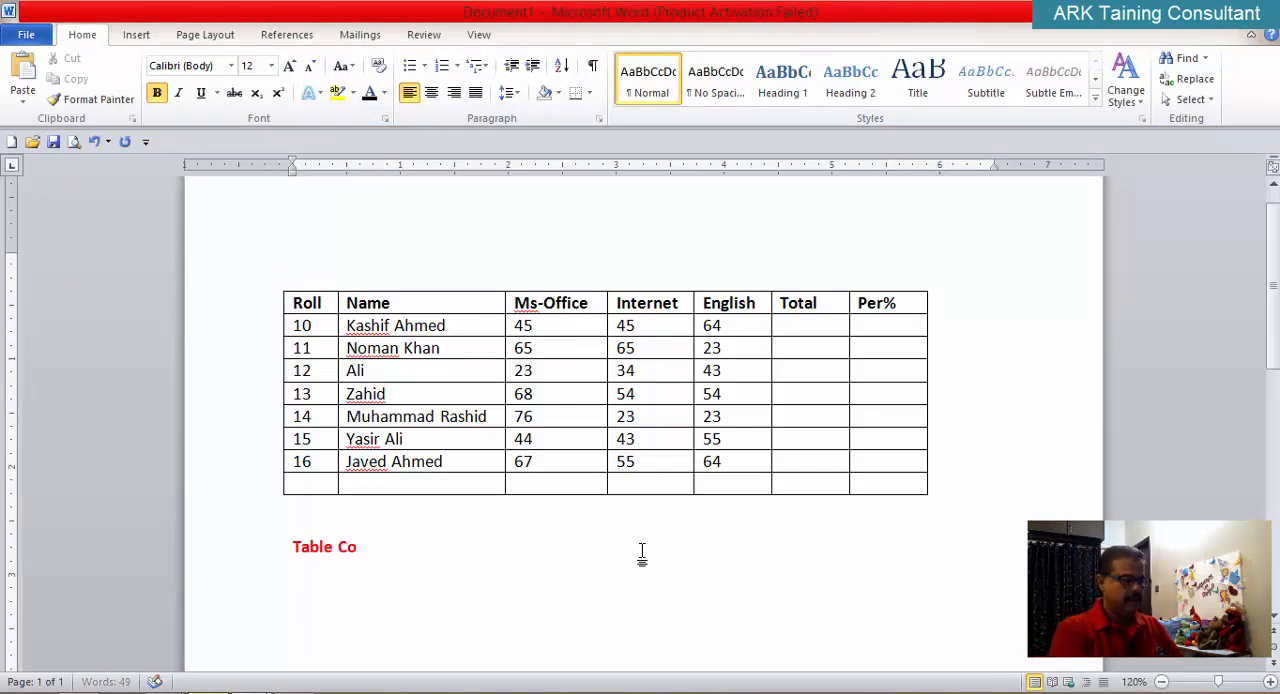
pyautogui.write('ntinu')
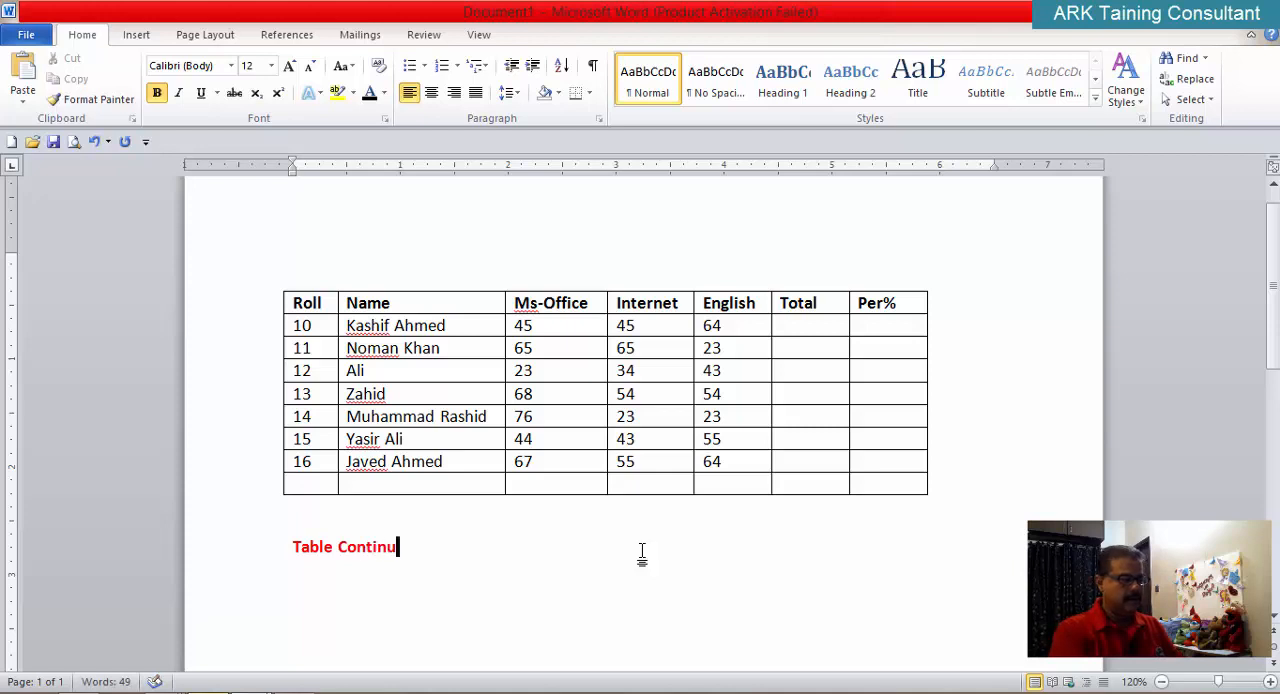
pyautogui.write('e...')
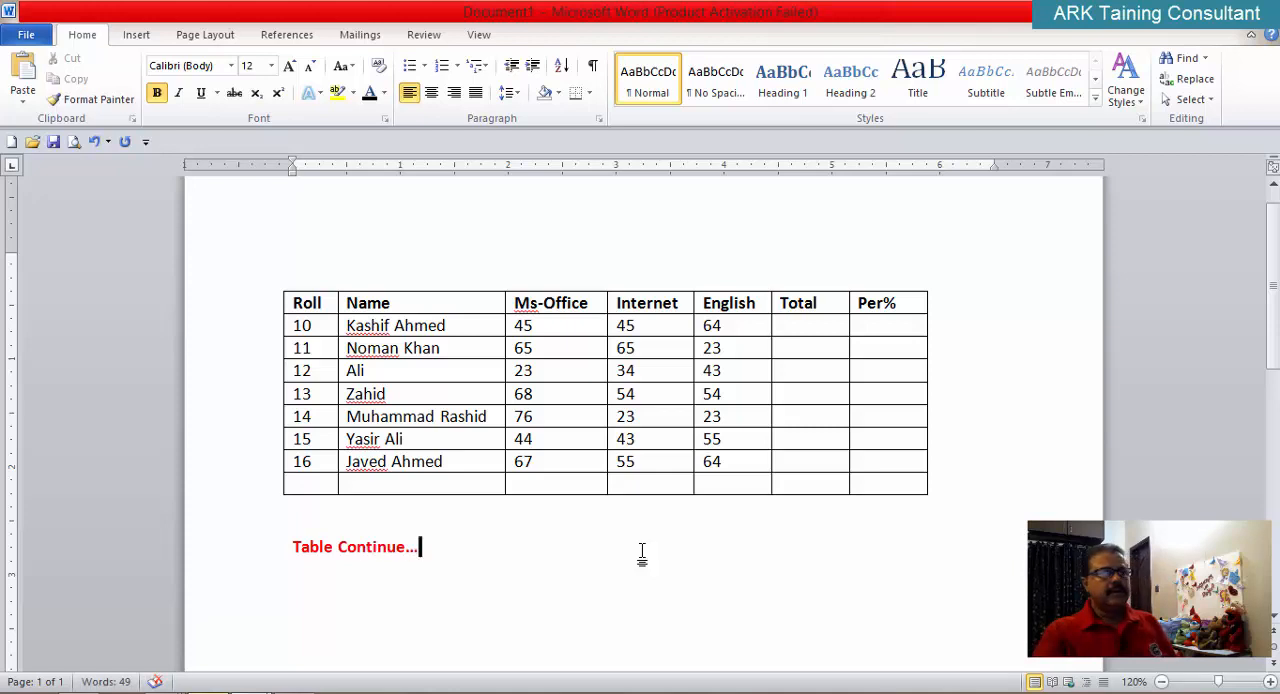